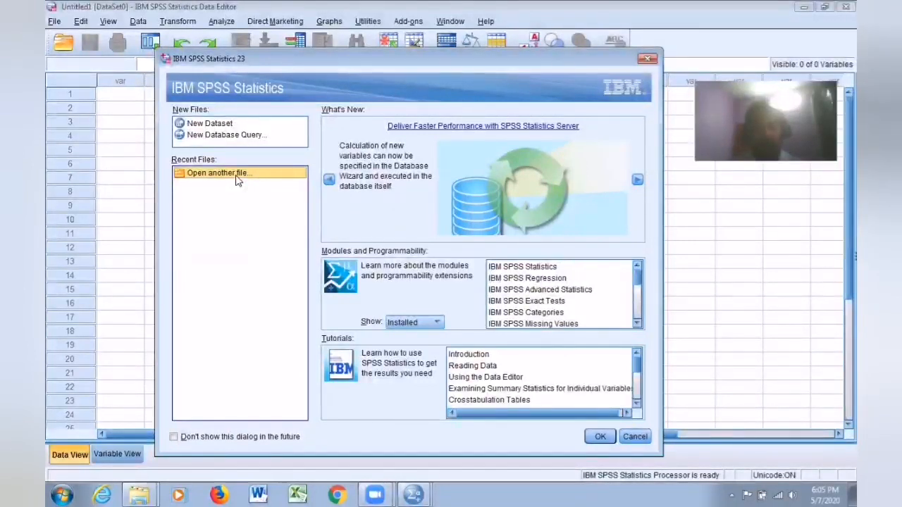
# Create a new empty dataset.
pyautogui.click(212, 124)
pyautogui.click(598, 436)
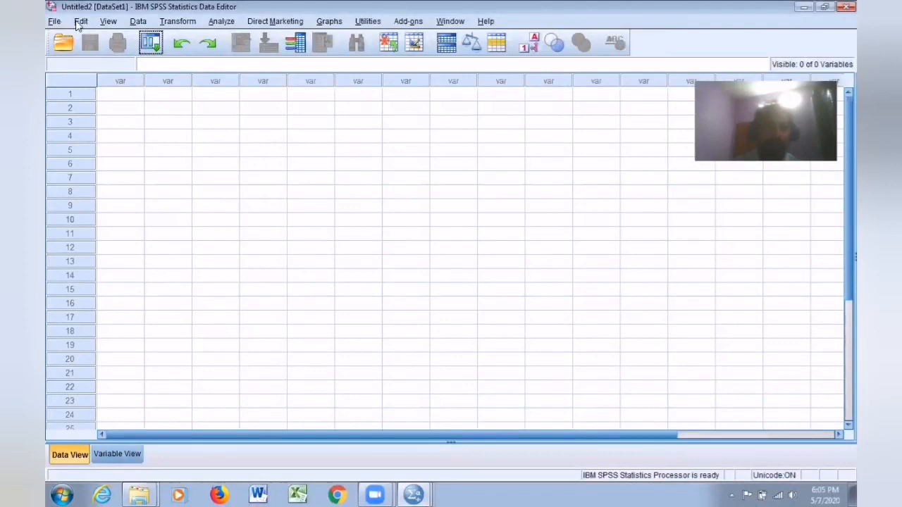
pyautogui.click(53, 23)
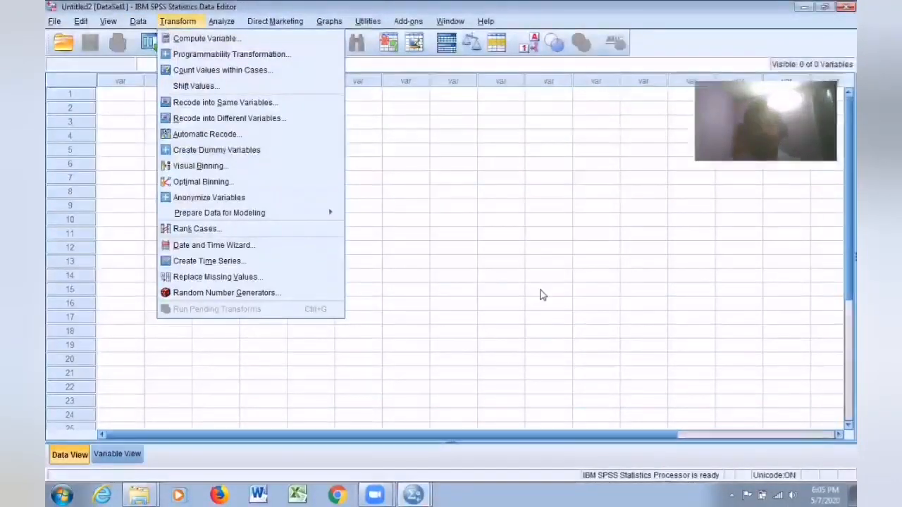
pyautogui.click(415, 359)
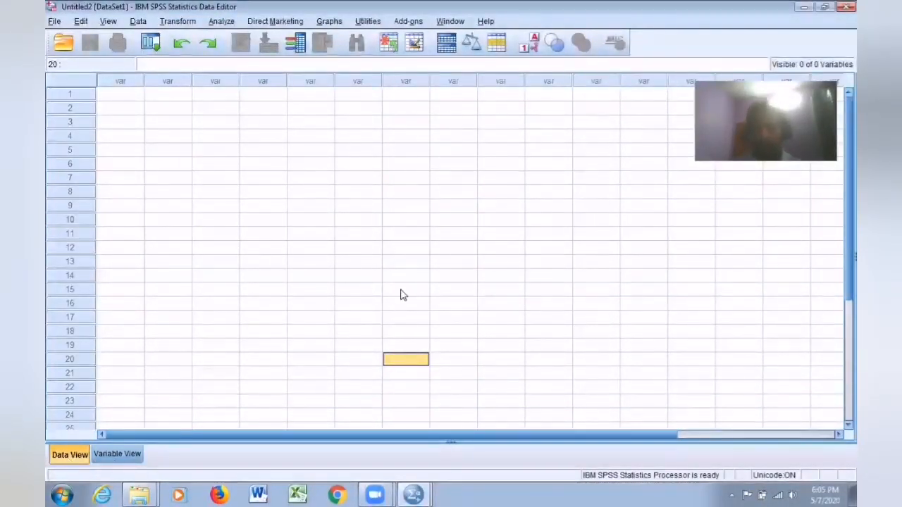
pyautogui.moveTo(640, 441); pyautogui.dragTo(473, 441)
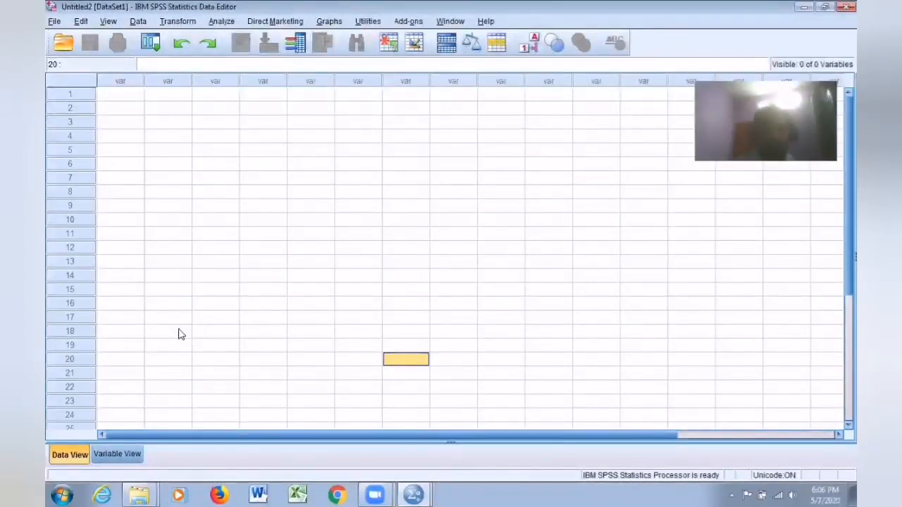
pyautogui.click(123, 458)
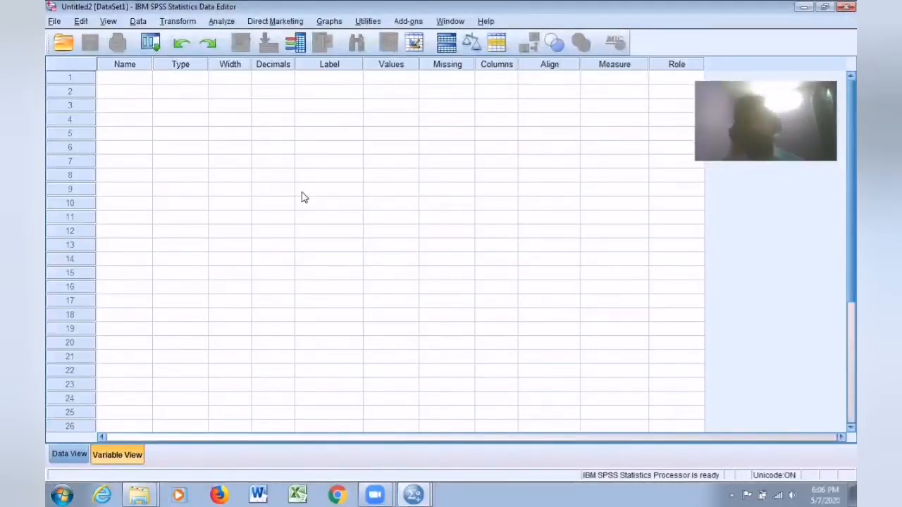
pyautogui.click(68, 455)
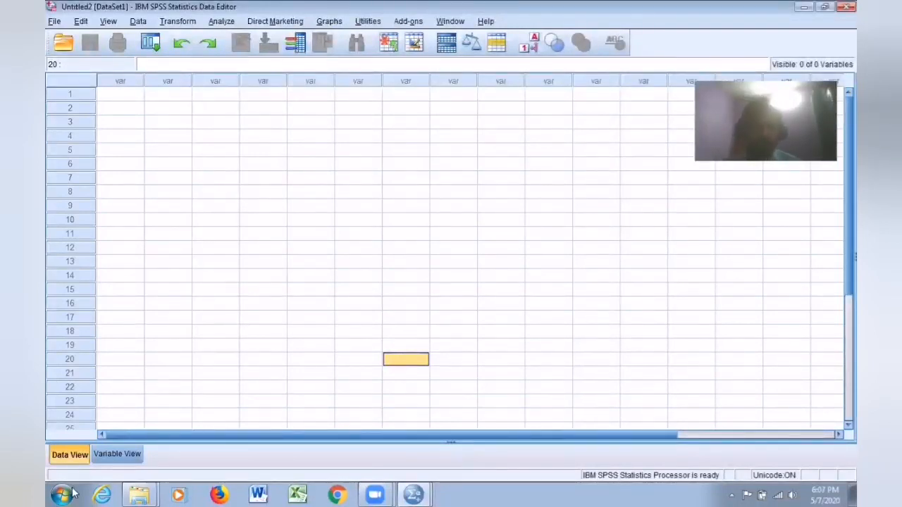
# Switch to the variable definitions and add a first variable named q1.
pyautogui.click(126, 456)
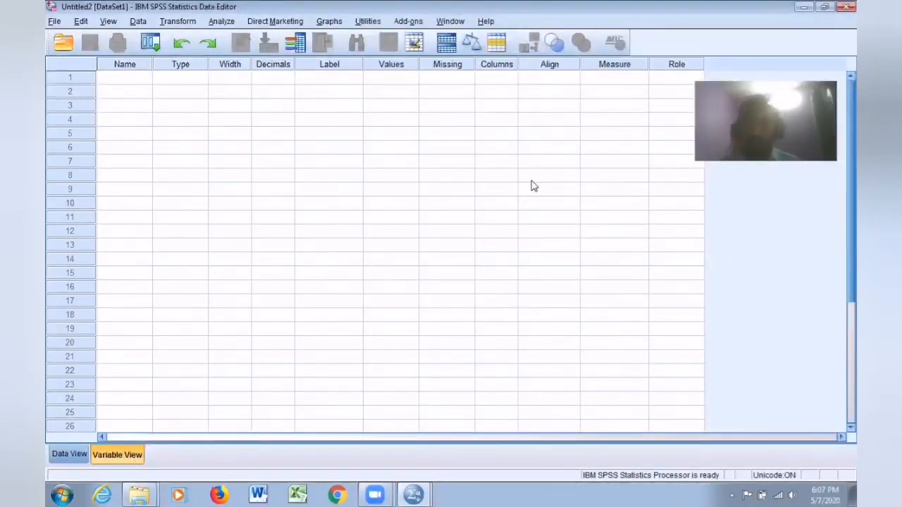
pyautogui.click(137, 83)
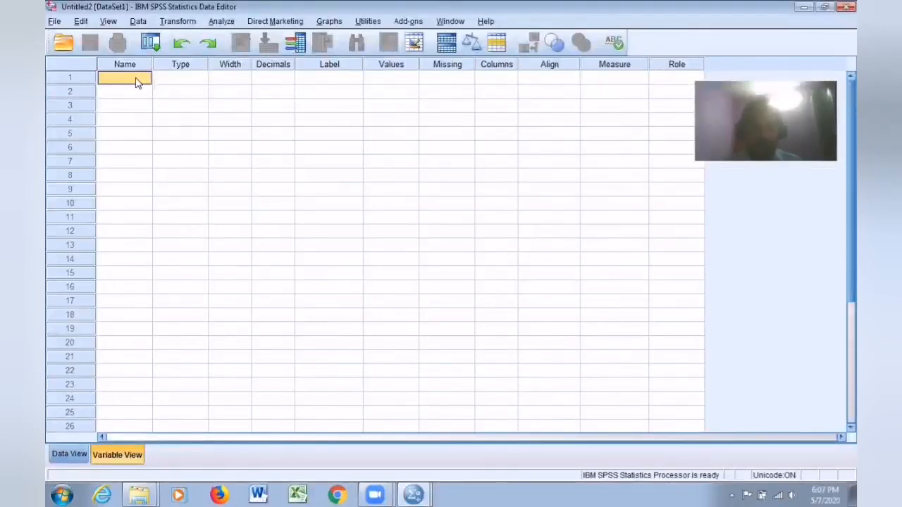
pyautogui.write('q1')
pyautogui.press('Tab')
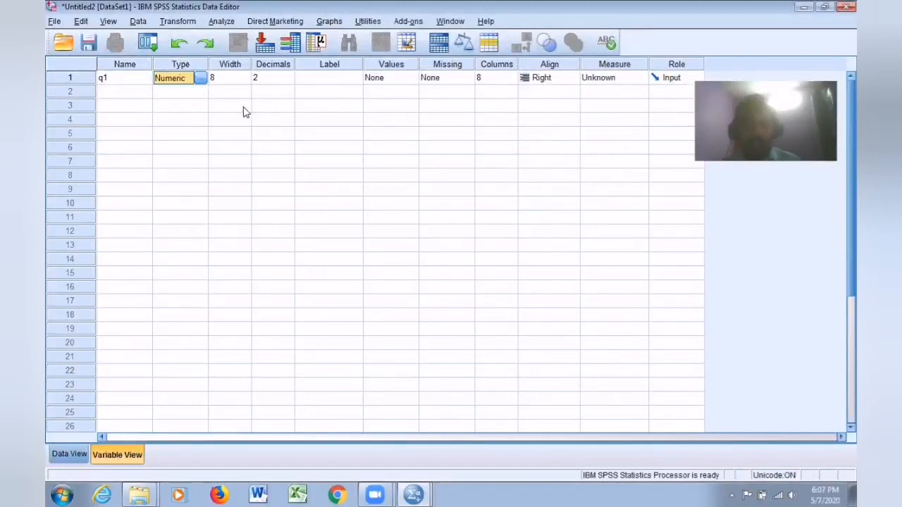
# Set the variable type of q1 to String with 8 characters.
pyautogui.click(201, 78)
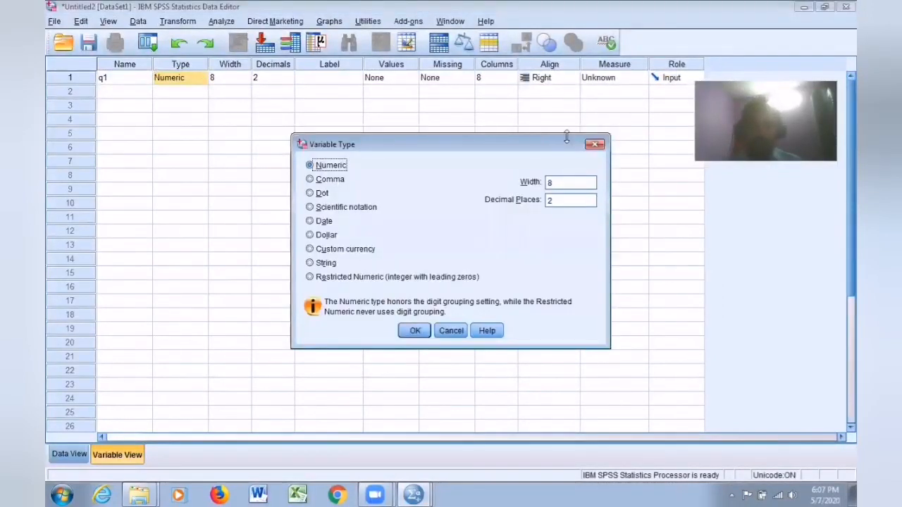
pyautogui.click(594, 145)
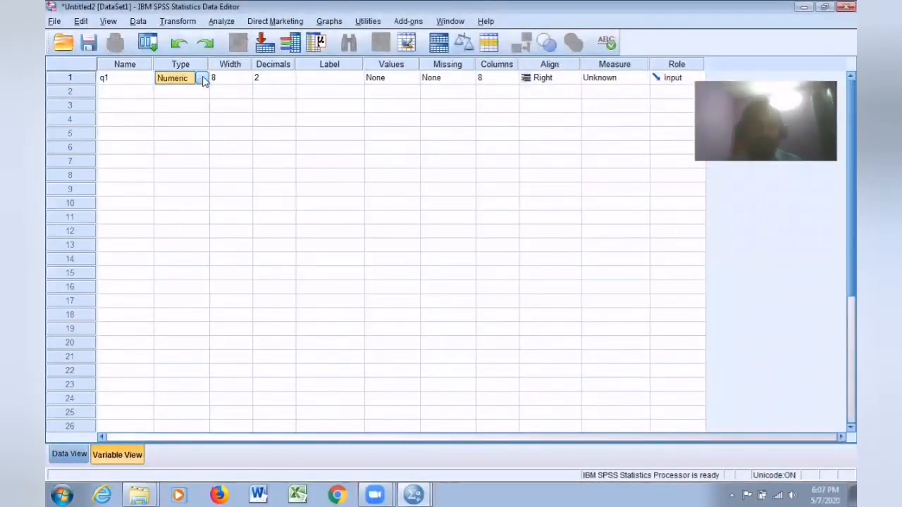
pyautogui.click(201, 79)
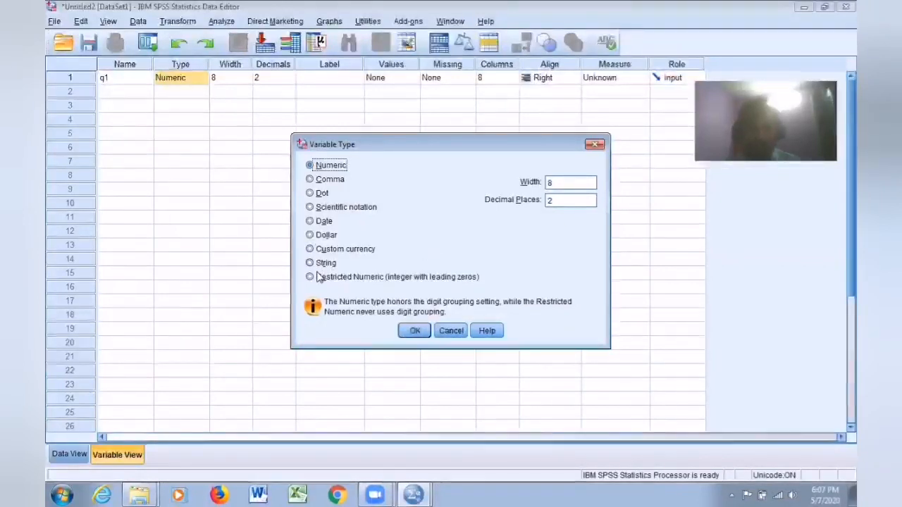
pyautogui.click(310, 263)
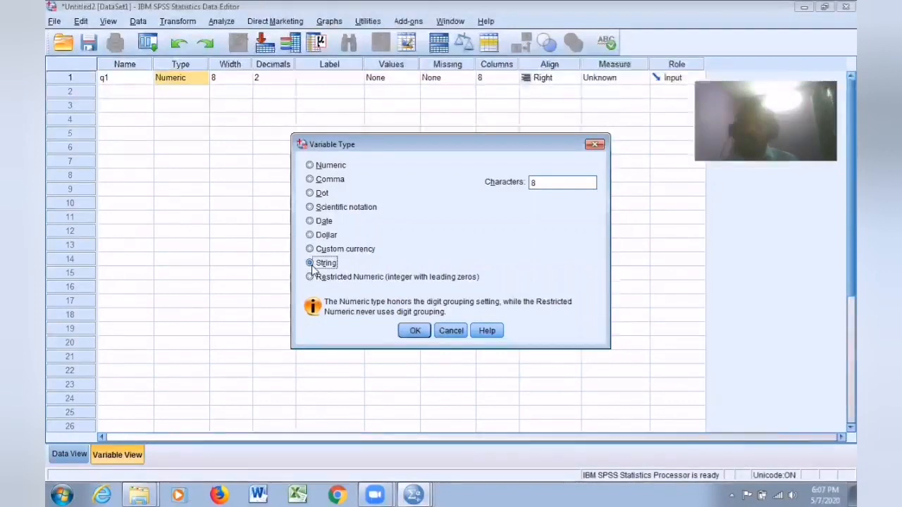
pyautogui.click(416, 332)
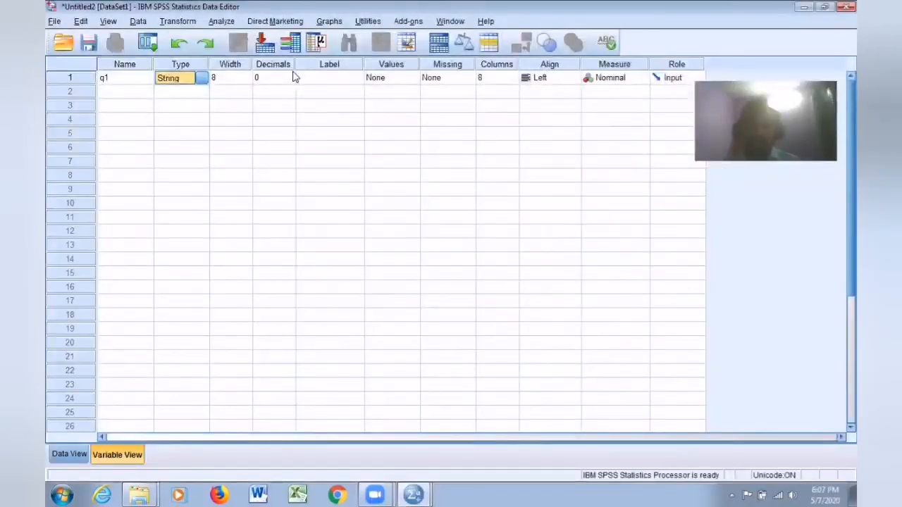
# Label variable q1 as "Name of the Participant".
pyautogui.click(335, 83)
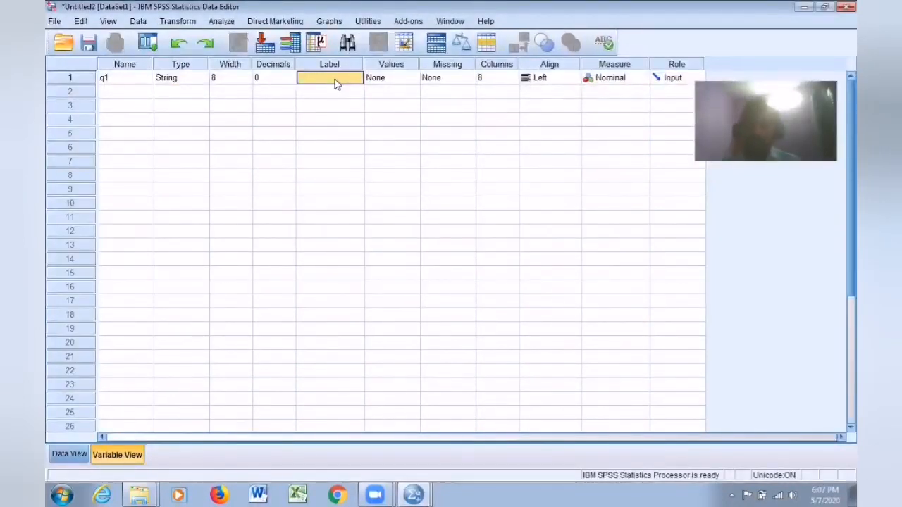
pyautogui.write('Name of th')
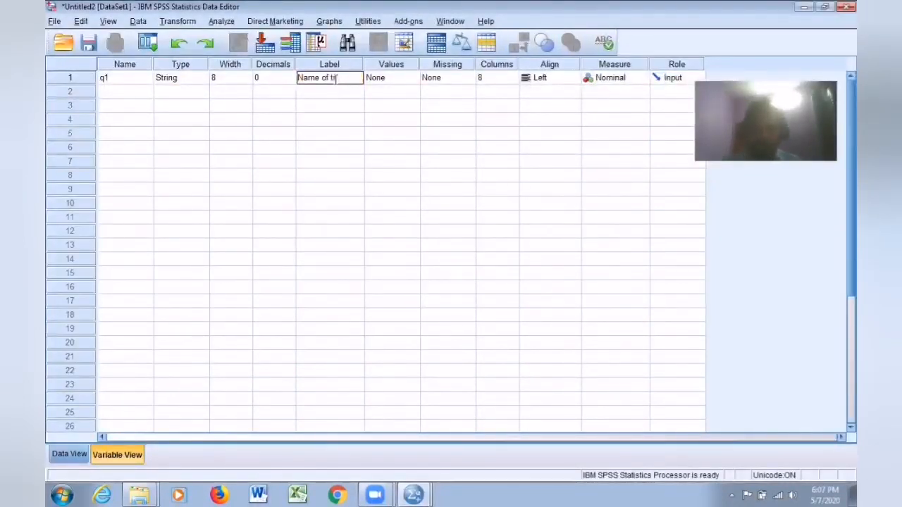
pyautogui.write('e Participant')
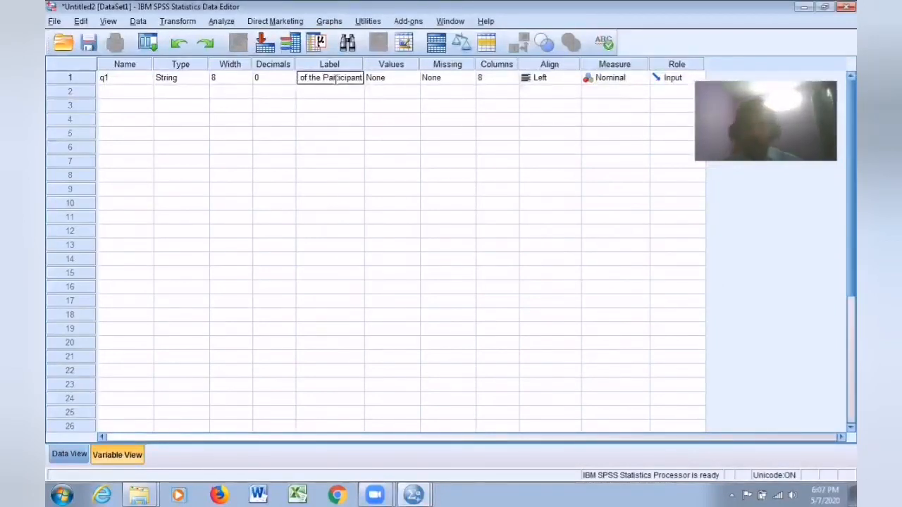
pyautogui.click(384, 120)
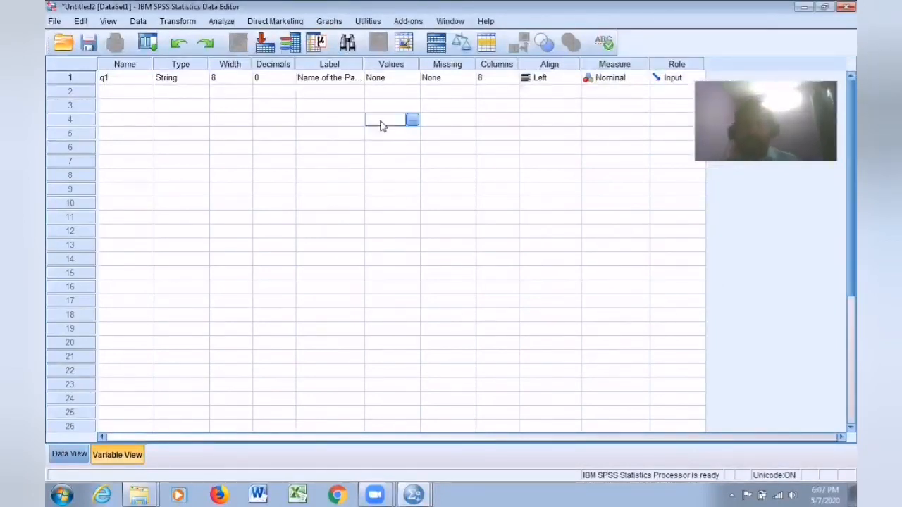
# Add a second variable named q2 and keep its type as Numeric.
pyautogui.click(130, 96)
pyautogui.write('q2')
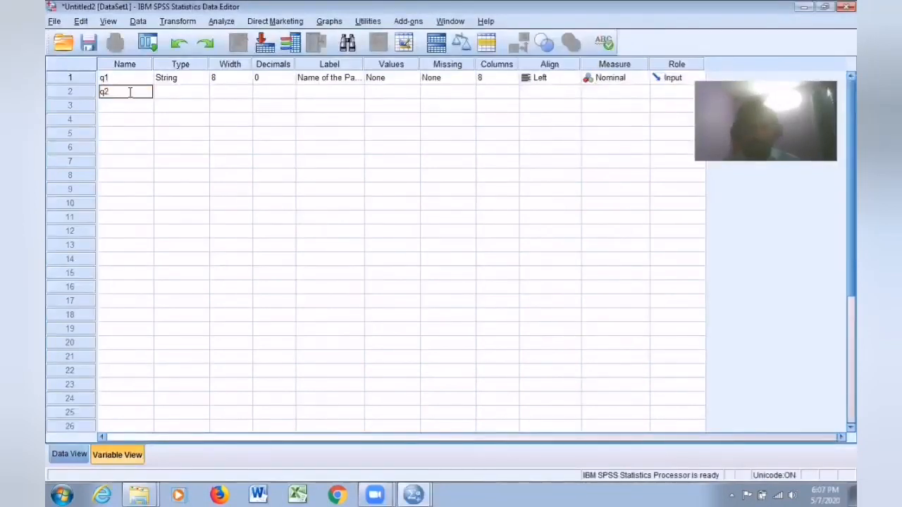
pyautogui.click(168, 94)
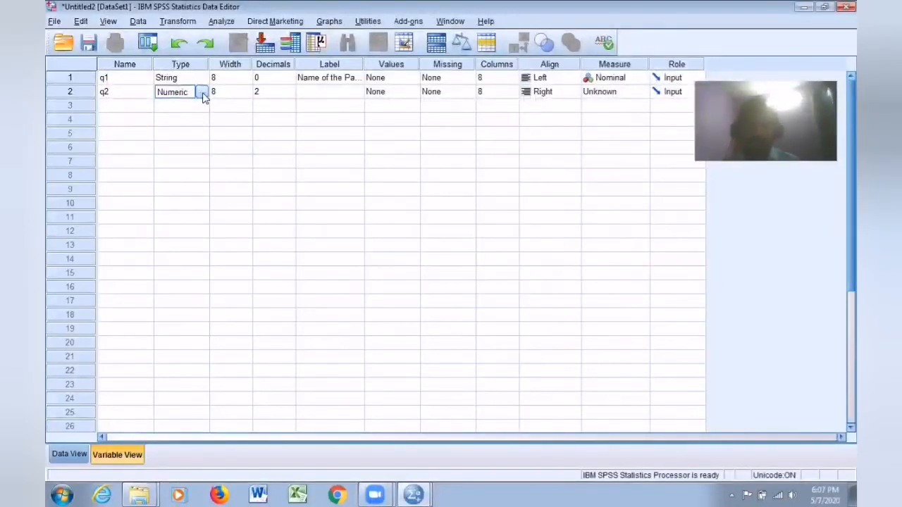
pyautogui.click(202, 93)
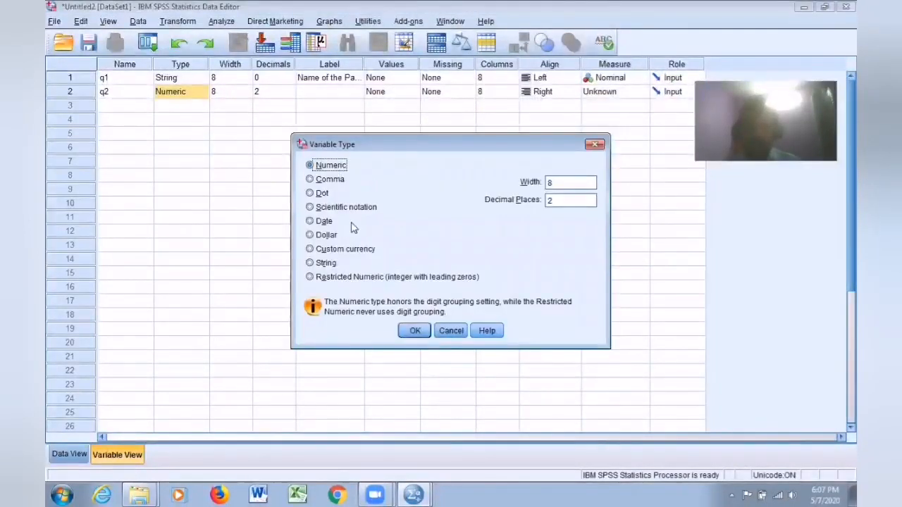
pyautogui.click(415, 330)
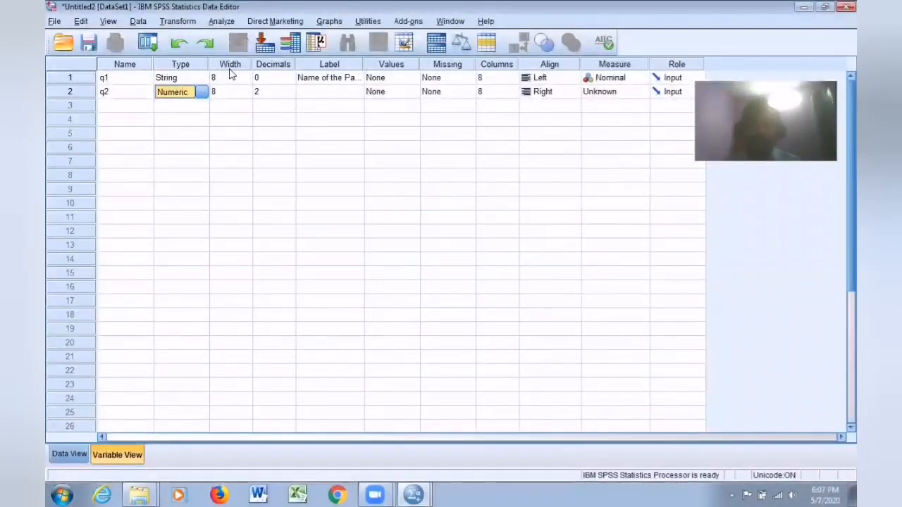
# Set q2 to 0 decimals and a width of 3.
pyautogui.click(289, 97)
pyautogui.click(290, 97)
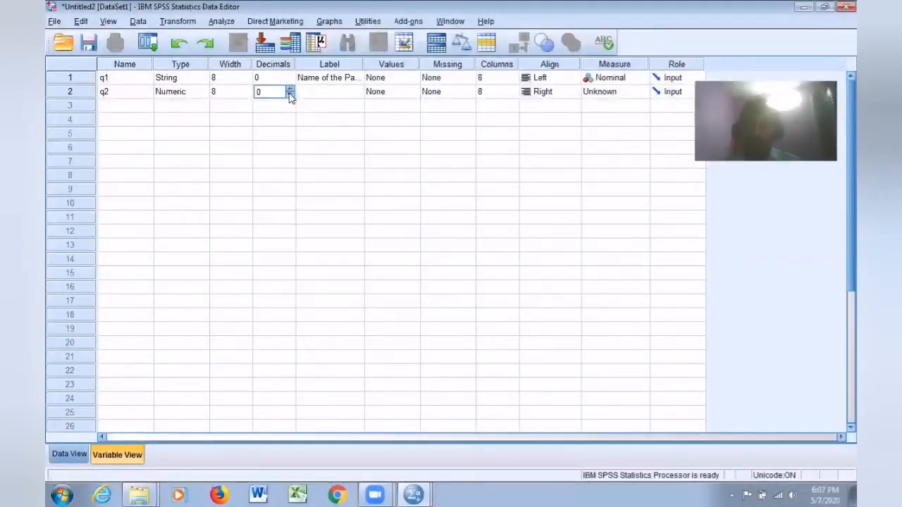
pyautogui.click(230, 91)
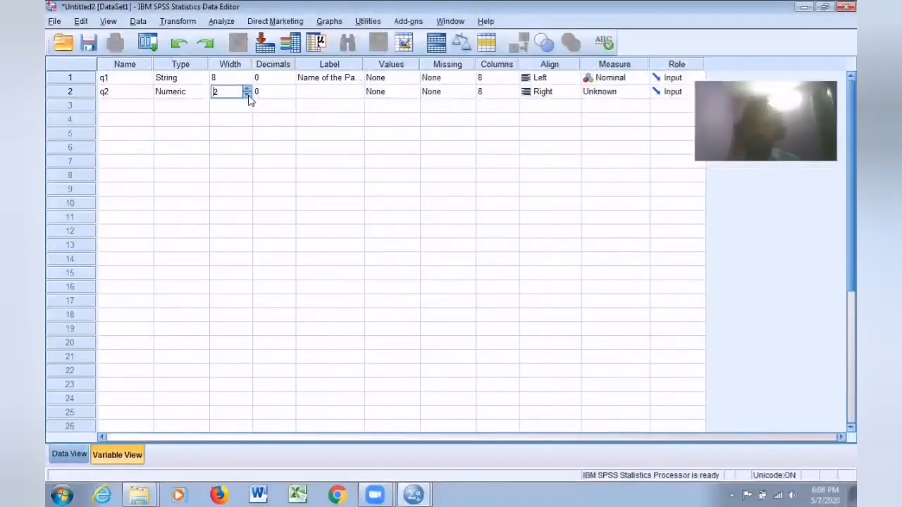
pyautogui.click(246, 90)
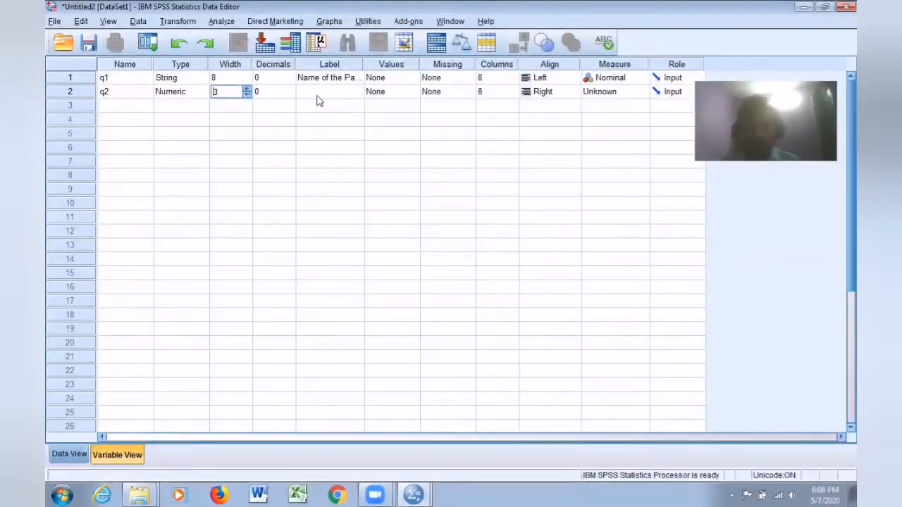
# Enter "Aget" as the label of variable q2.
pyautogui.click(323, 95)
pyautogui.write('AGe o')
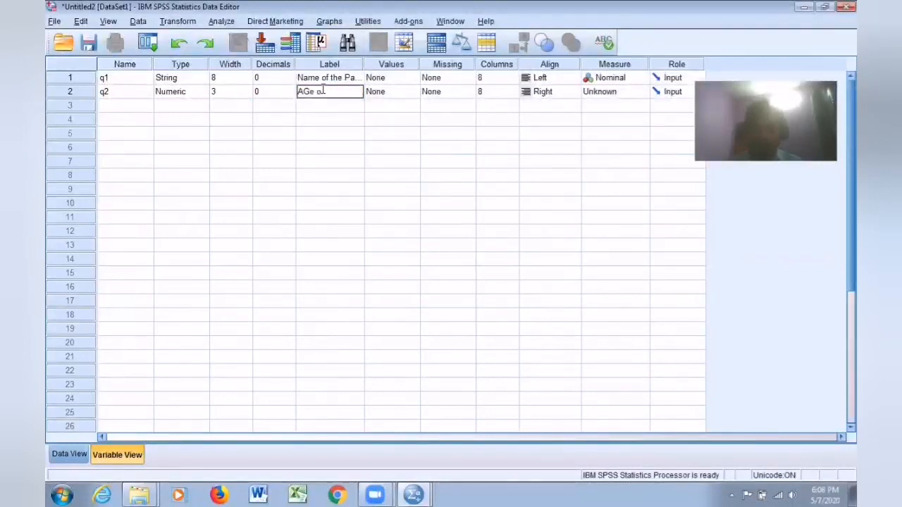
pyautogui.write('f the Partic')
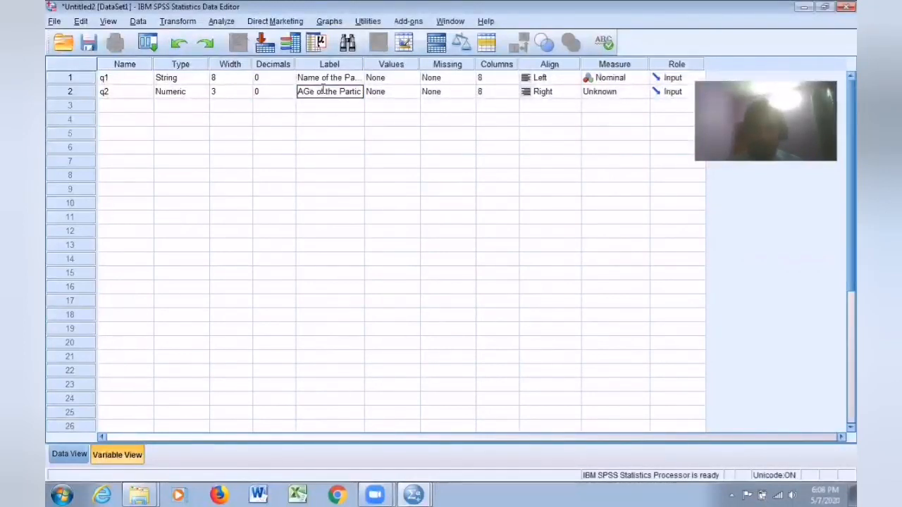
pyautogui.press('BackSpace')
pyautogui.press('BackSpace')
pyautogui.press('BackSpace')
pyautogui.press('BackSpace')
pyautogui.press('BackSpace')
pyautogui.press('BackSpace')
pyautogui.press('BackSpace')
pyautogui.press('BackSpace')
pyautogui.press('BackSpace')
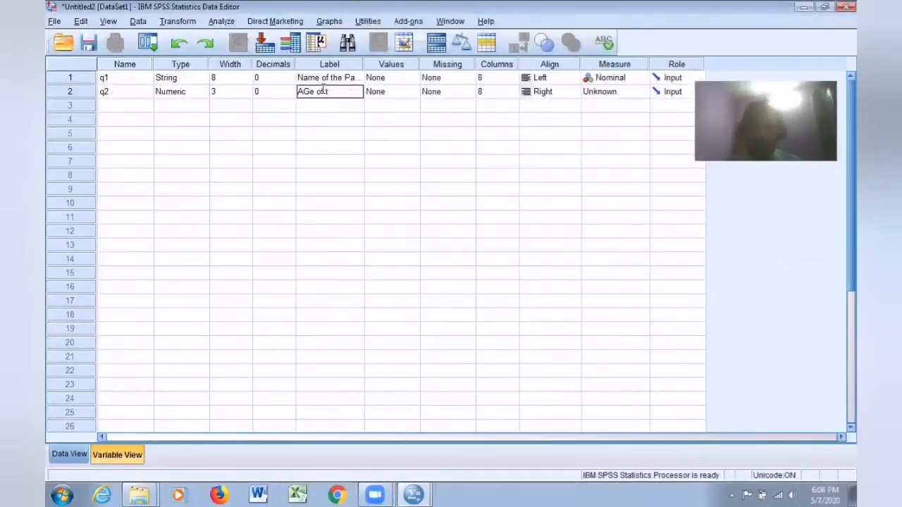
pyautogui.press('BackSpace')
pyautogui.press('BackSpace')
pyautogui.press('BackSpace')
pyautogui.press('BackSpace')
pyautogui.press('BackSpace')
pyautogui.press('BackSpace')
pyautogui.press('BackSpace')
pyautogui.write('ge')
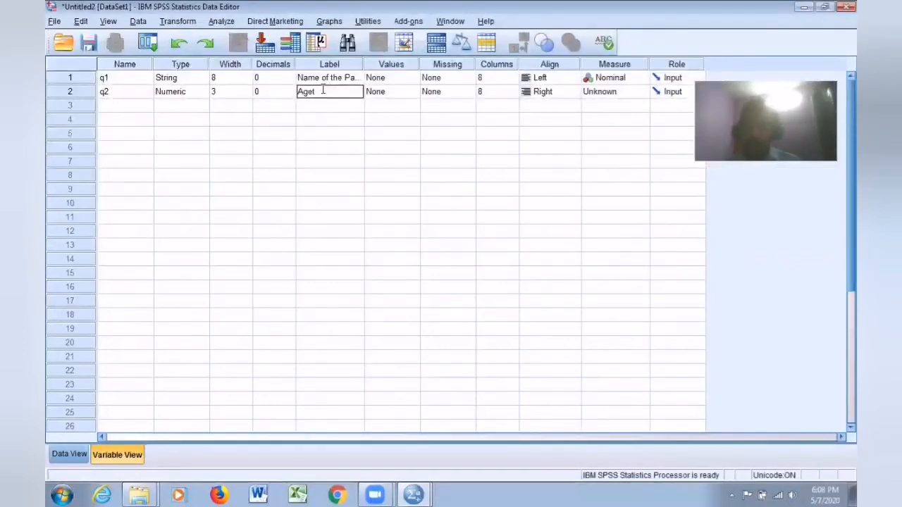
pyautogui.write('t')
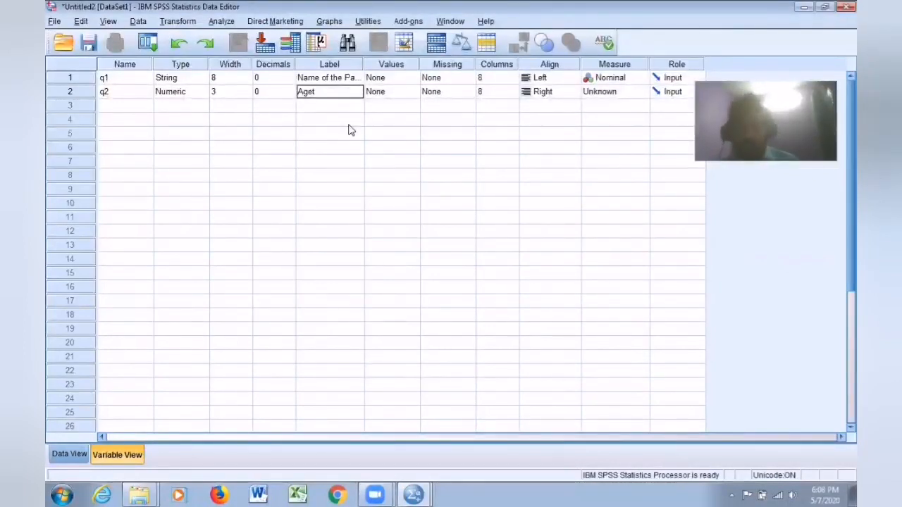
# Add a third numeric variable named q3 and set its decimals to 0.
pyautogui.click(119, 107)
pyautogui.write('a3')
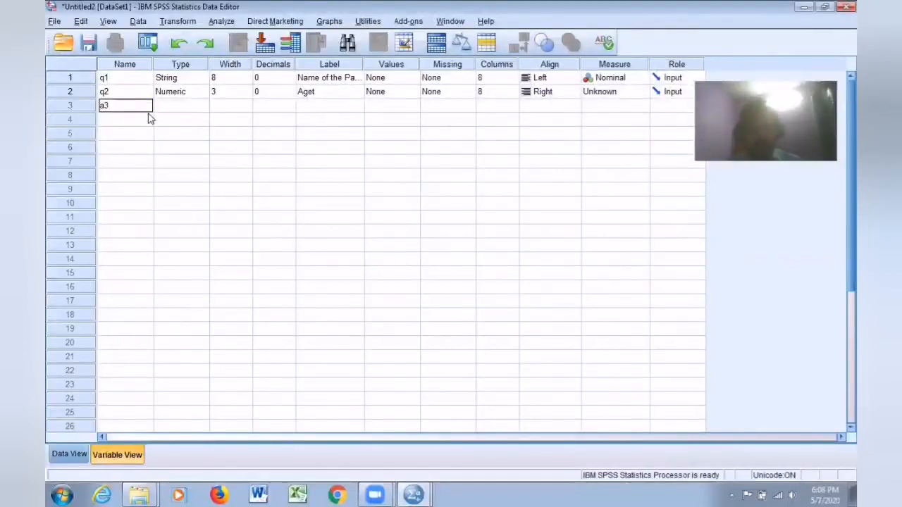
pyautogui.write('3')
pyautogui.click(184, 111)
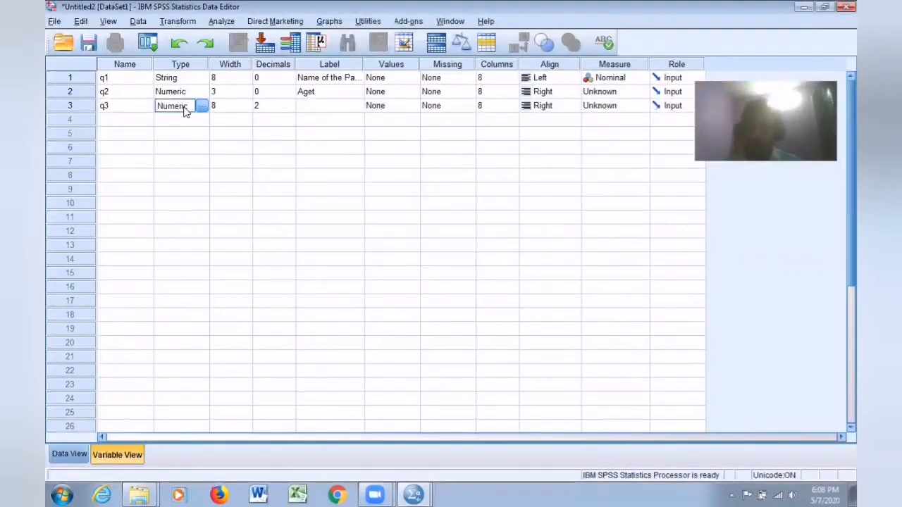
pyautogui.click(289, 111)
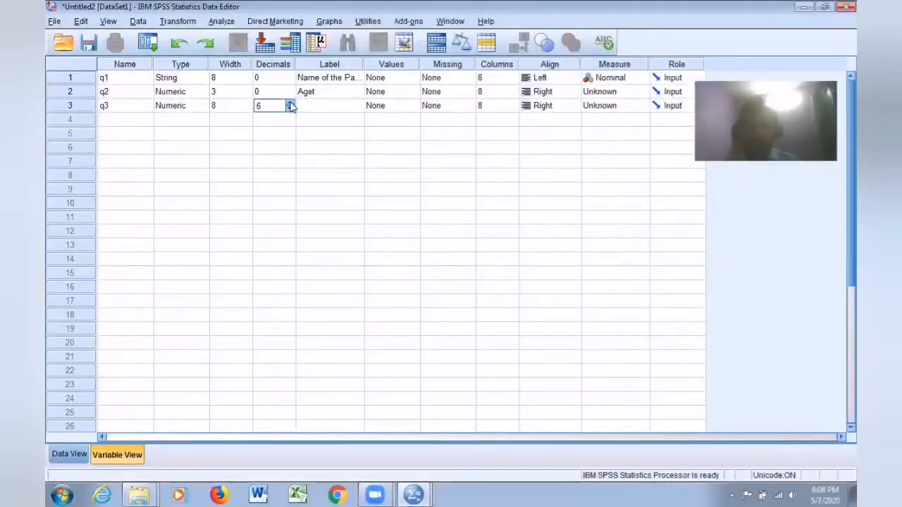
pyautogui.tripleClick(290, 103)
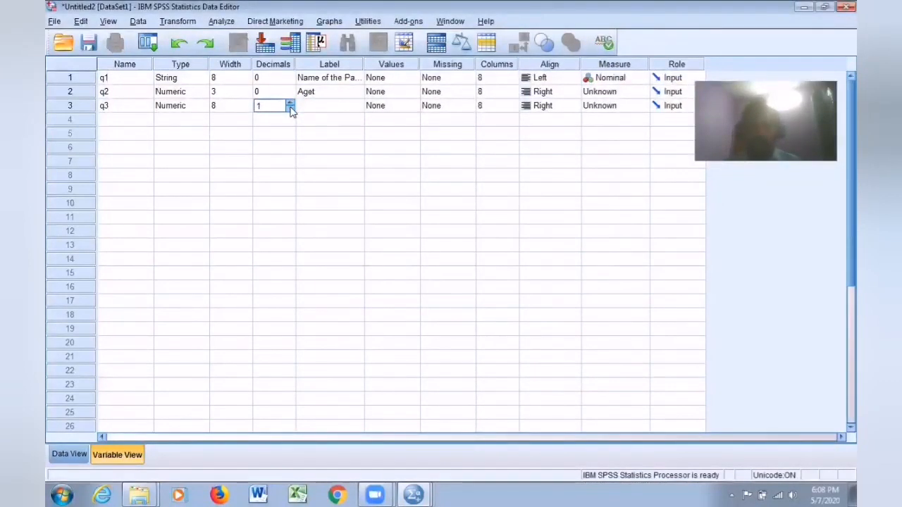
pyautogui.click(291, 109)
# Enter "Marks Scored" as the label of variable q3.
pyautogui.click(336, 107)
pyautogui.write('Mark')
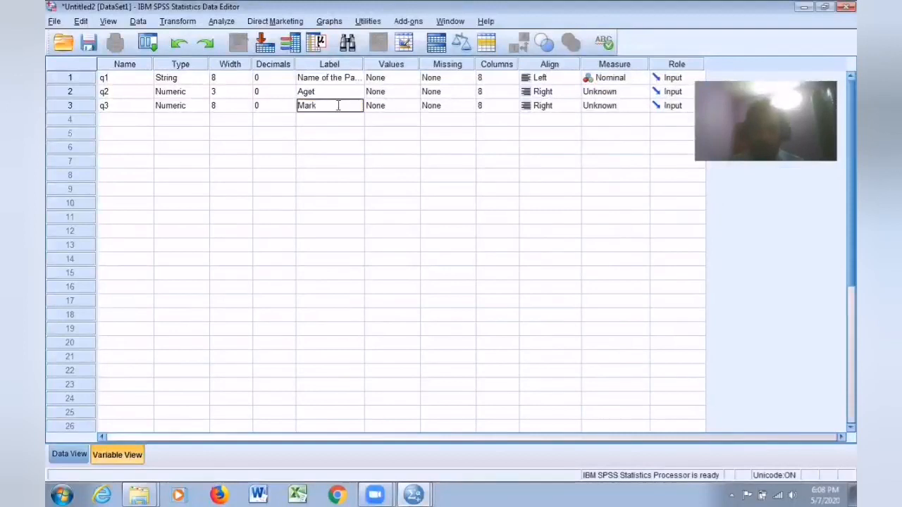
pyautogui.write('s')
pyautogui.press('Up')
pyautogui.write('Sco')
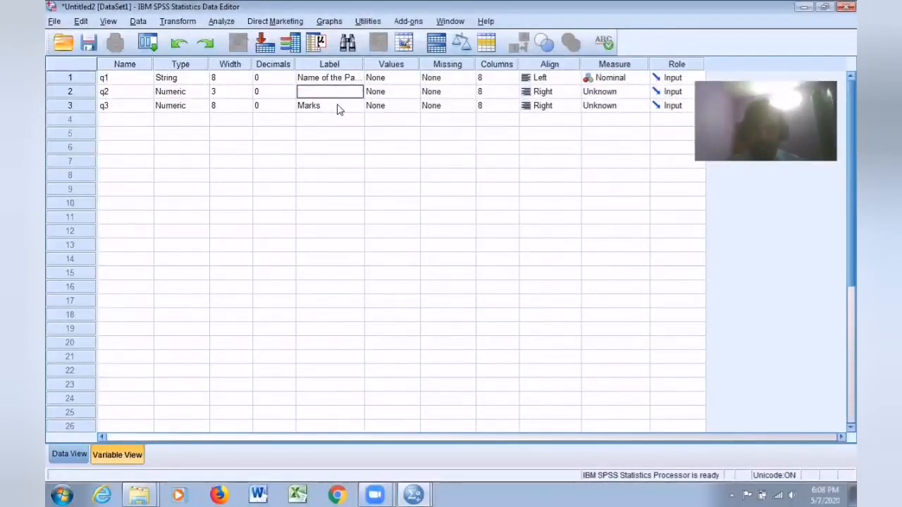
pyautogui.click(337, 107)
pyautogui.click(332, 104)
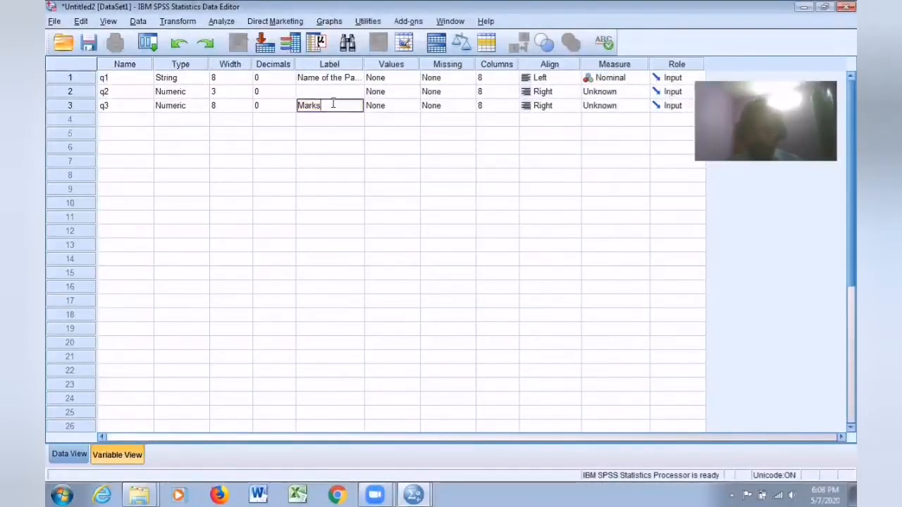
pyautogui.write('Scored')
# Enter "AGe" as the label of variable q2.
pyautogui.click(334, 94)
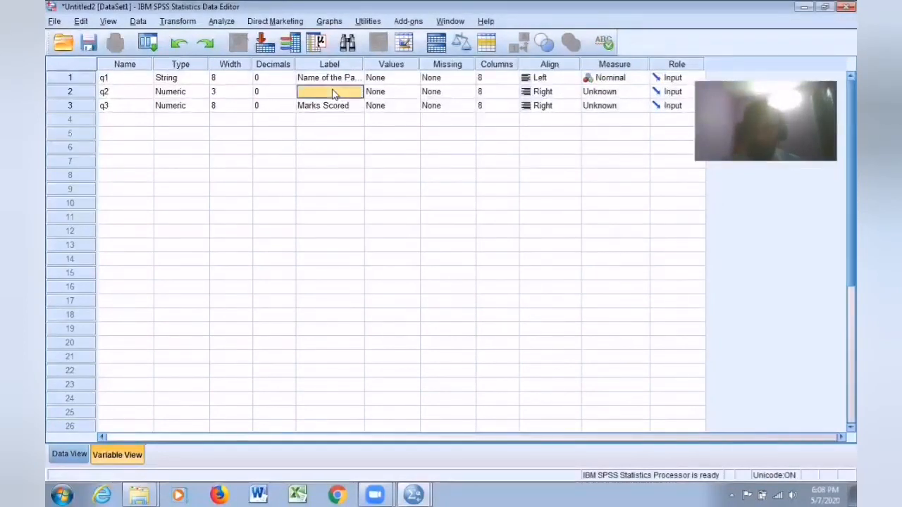
pyautogui.write('AGe')
pyautogui.click(444, 162)
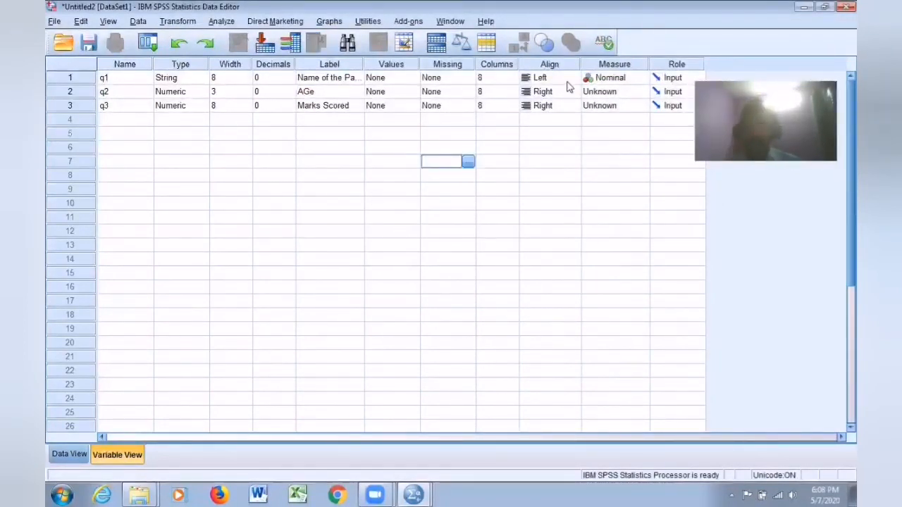
# Set the measurement level of variables q2 and q3 to Scale.
pyautogui.click(627, 92)
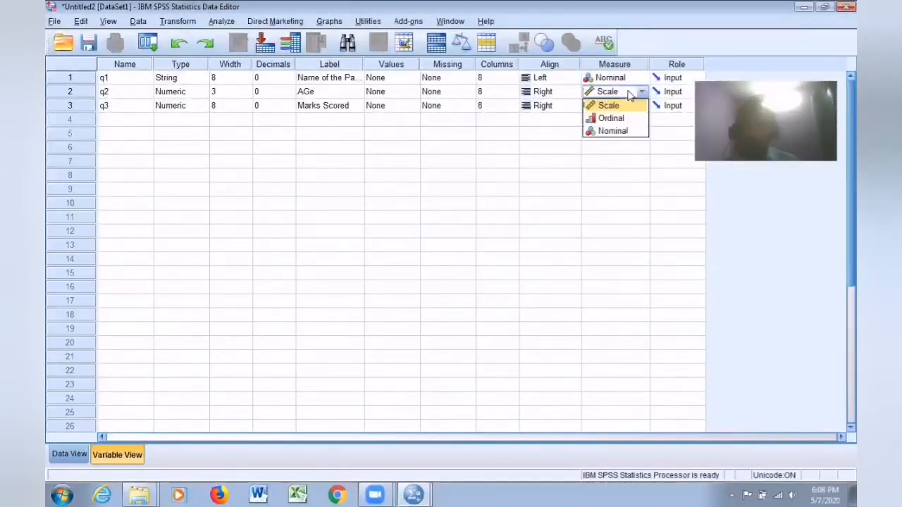
pyautogui.click(614, 107)
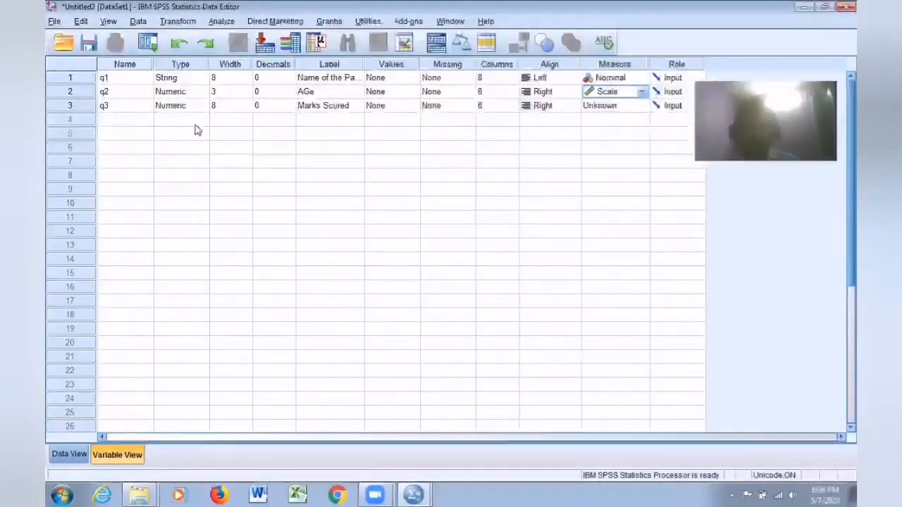
pyautogui.click(621, 107)
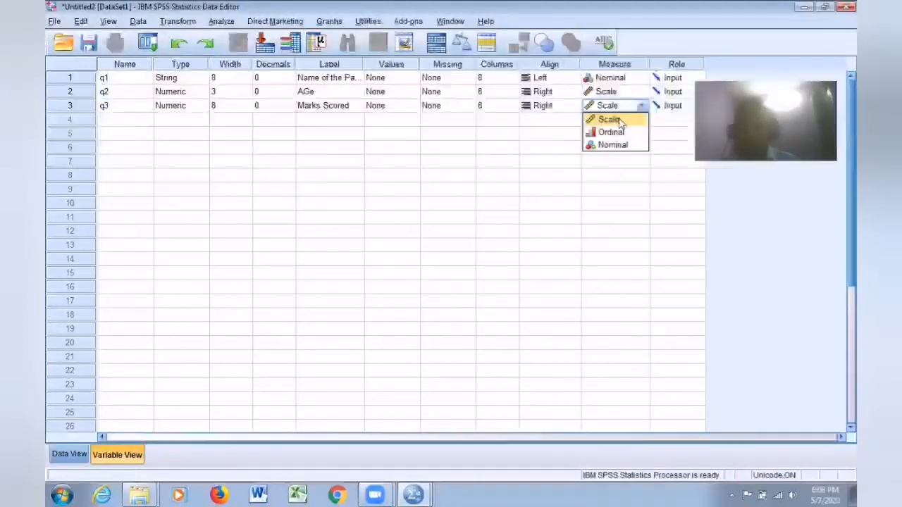
pyautogui.click(636, 118)
pyautogui.click(584, 175)
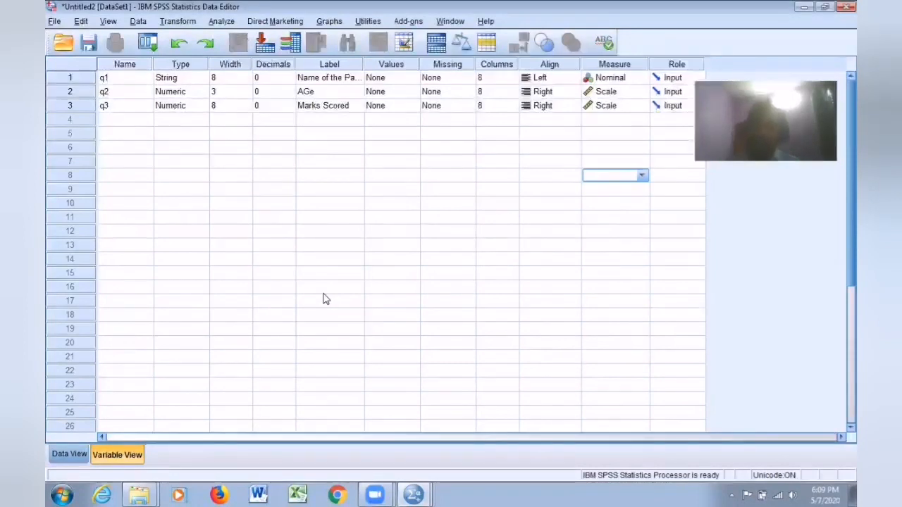
# Enter the first case in the data grid: the participant's first name in q1, 34 in q2 and 55 in q3.
pyautogui.click(70, 454)
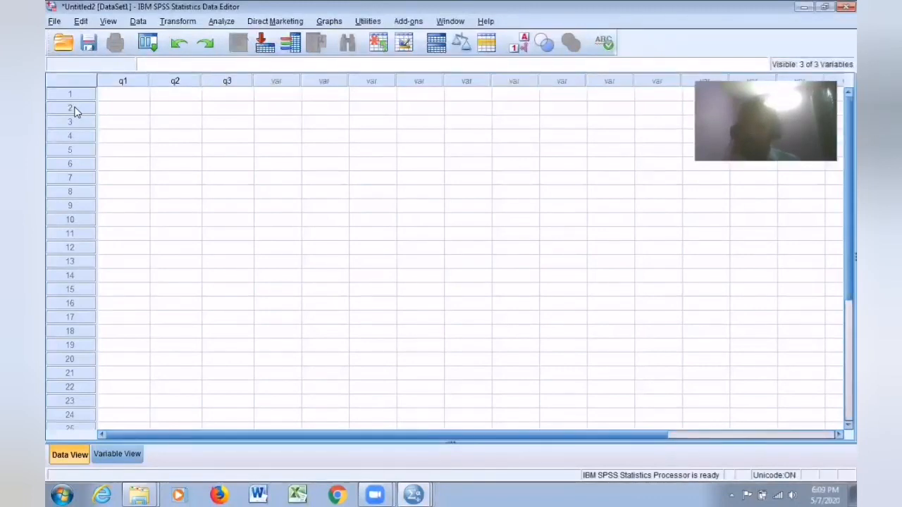
pyautogui.click(135, 97)
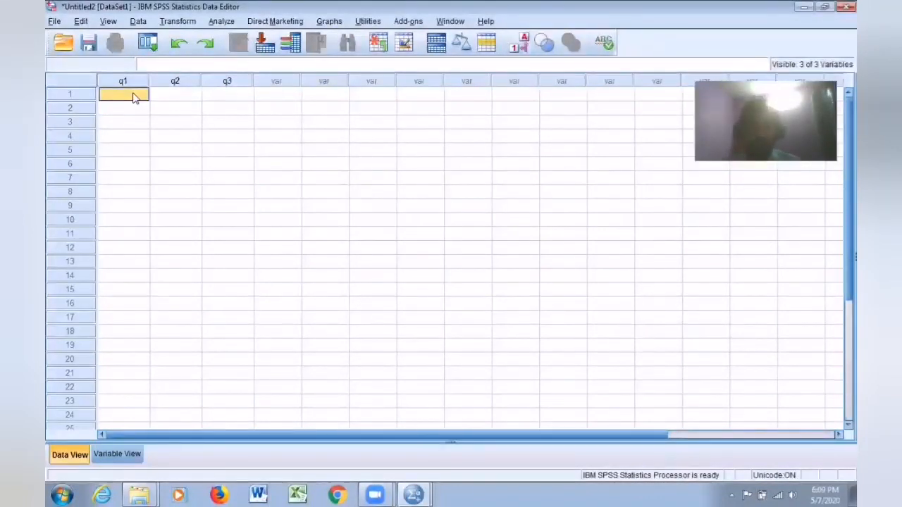
pyautogui.write('ram')
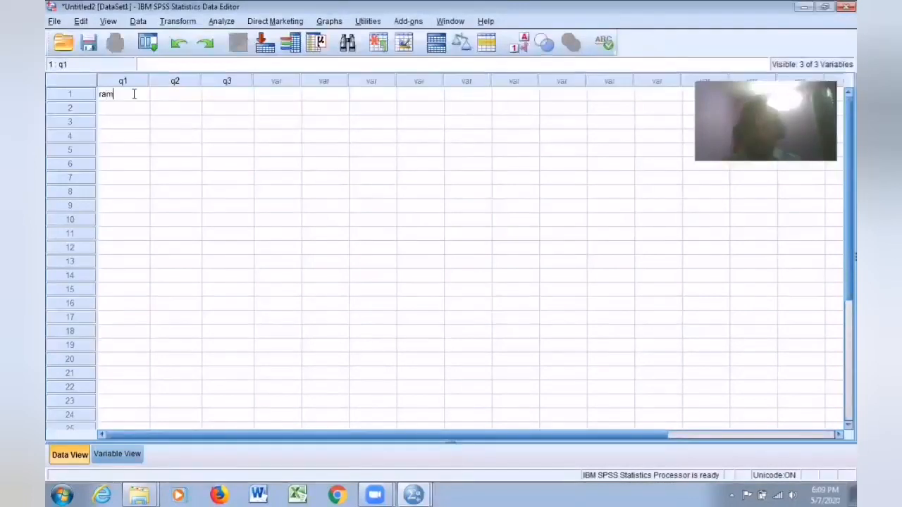
pyautogui.press('Tab')
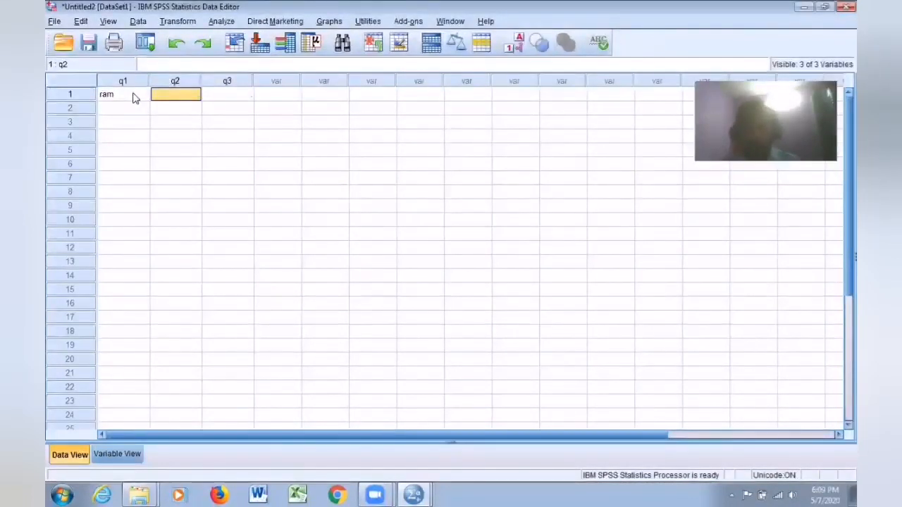
pyautogui.write('34')
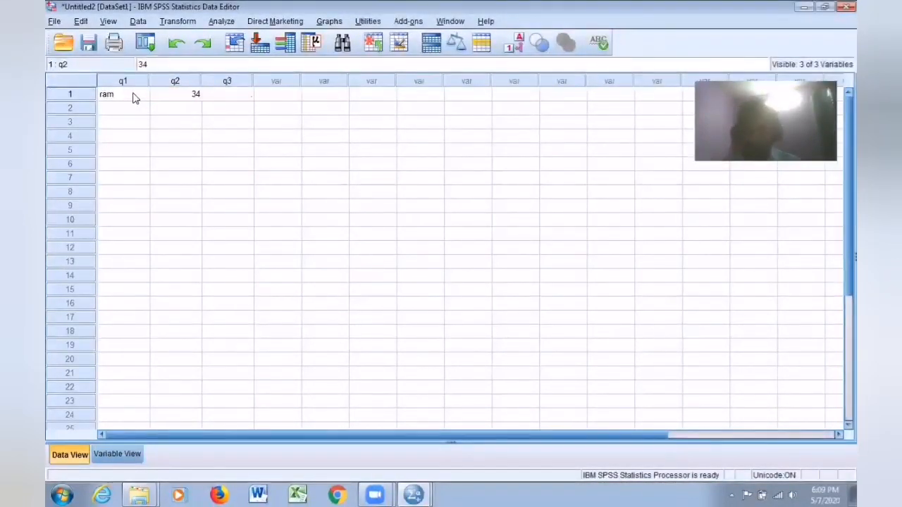
pyautogui.press('Tab')
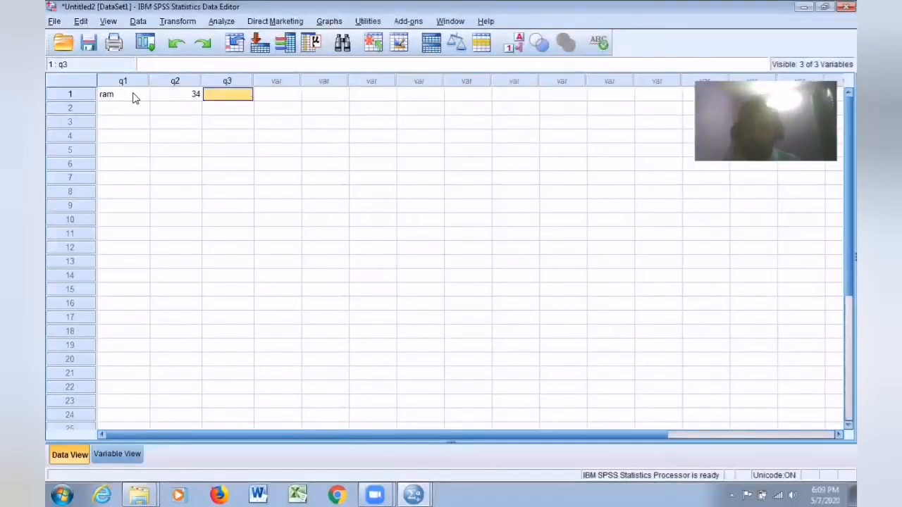
pyautogui.write('55')
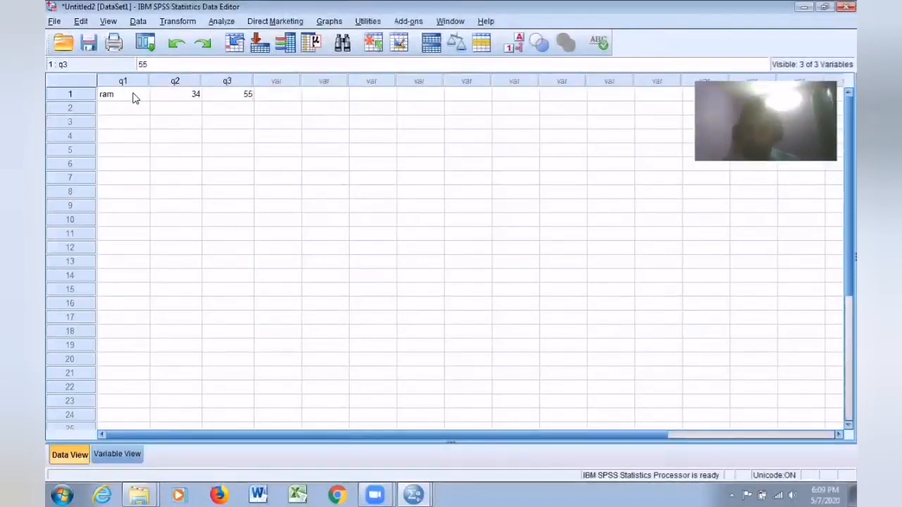
# Enter the second case: the participant's name in q1, 24 in q2 and 67 in q3.
pyautogui.press('Return')
pyautogui.write('veda')
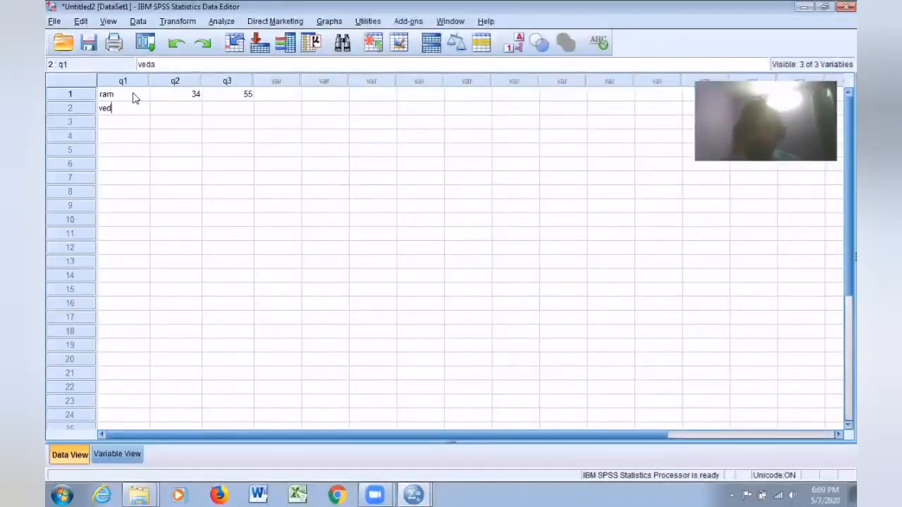
pyautogui.write('n')
pyautogui.press('Tab')
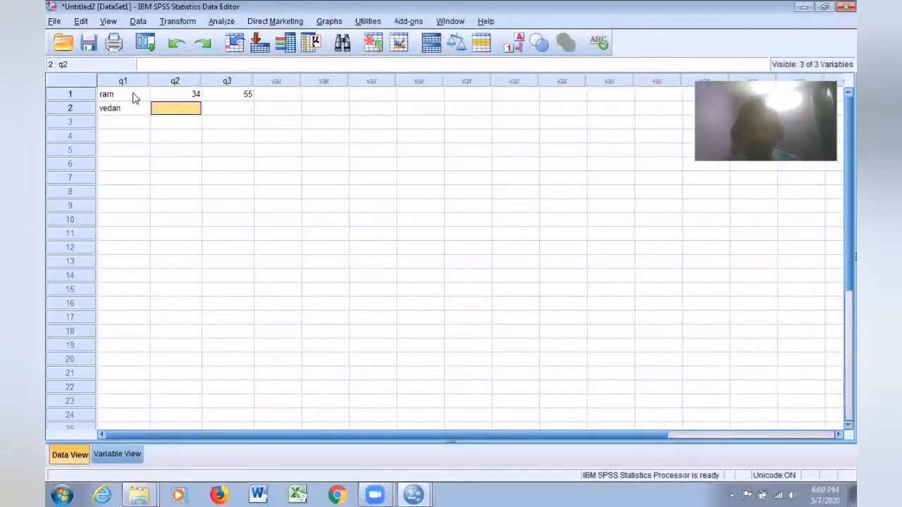
pyautogui.write('24')
pyautogui.press('Tab')
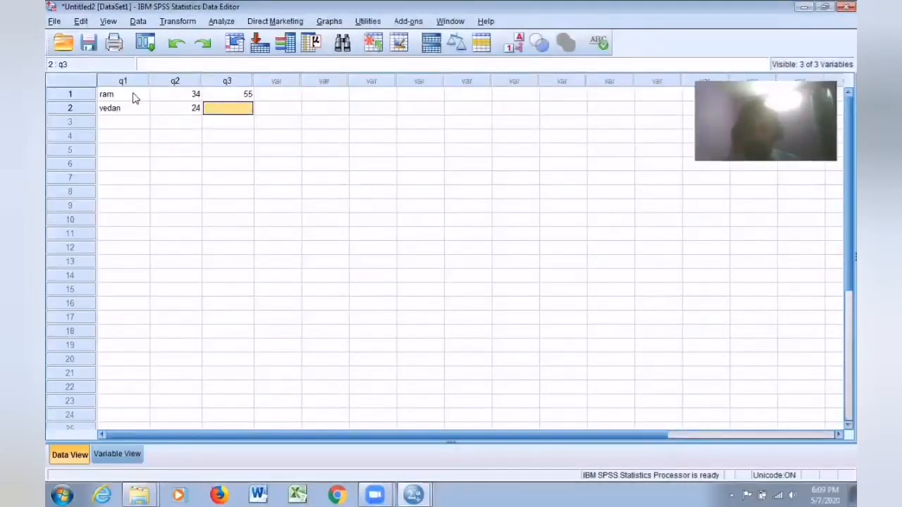
pyautogui.write('67')
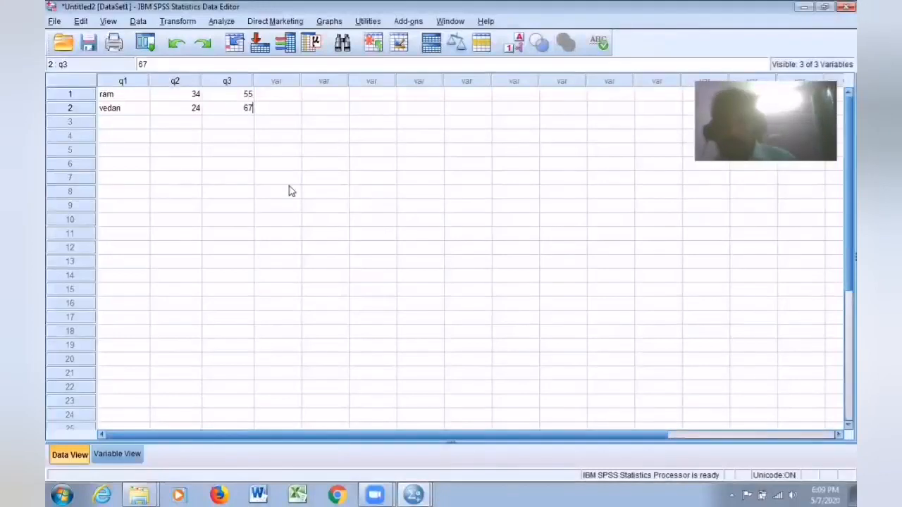
pyautogui.click(383, 205)
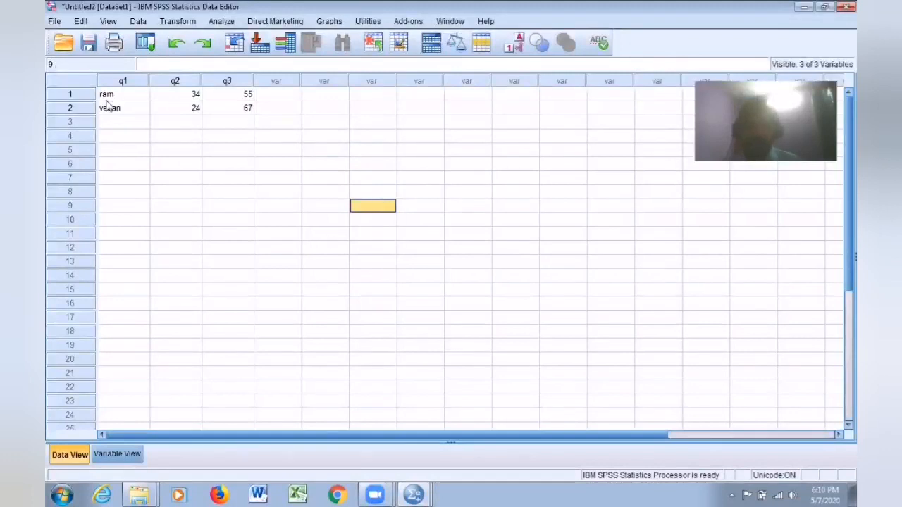
# Start opening an existing data file and limit the file type to Excel (*.xls, *.xlsx, *.xlsm).
pyautogui.click(56, 22)
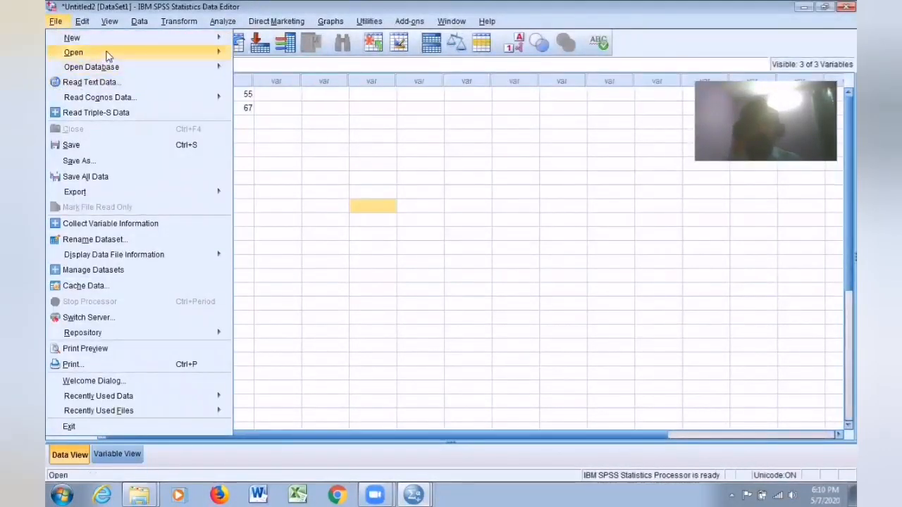
pyautogui.moveTo(106, 52)
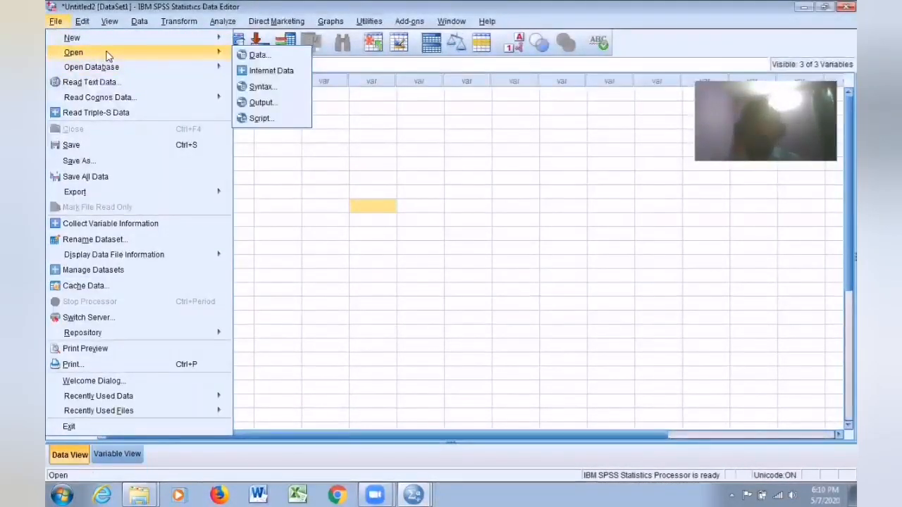
pyautogui.click(263, 58)
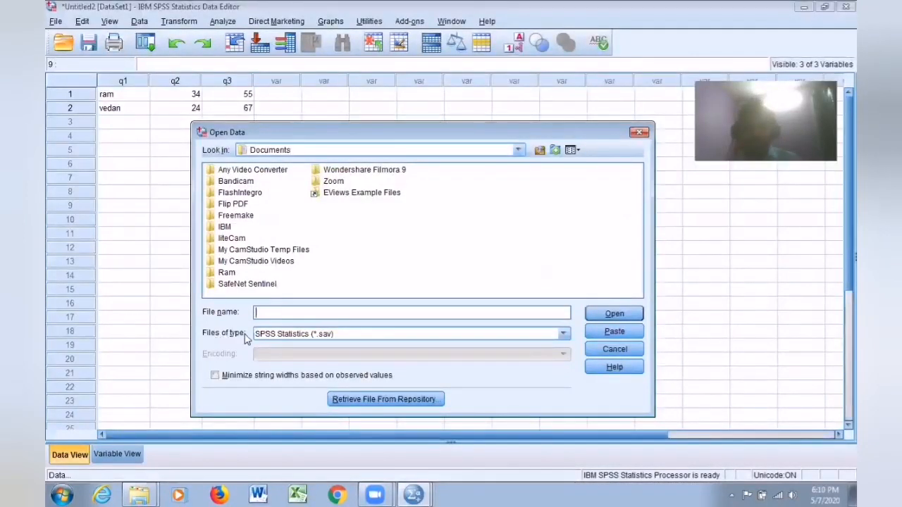
pyautogui.click(563, 334)
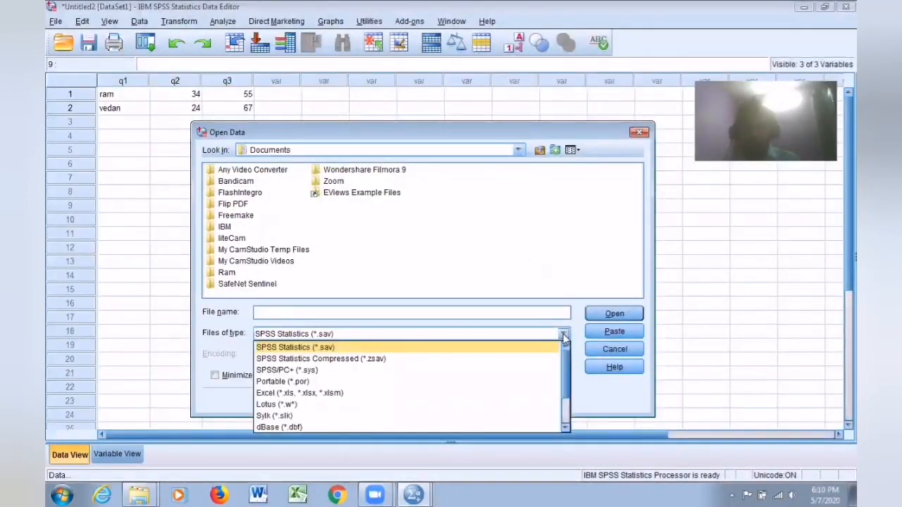
pyautogui.click(295, 394)
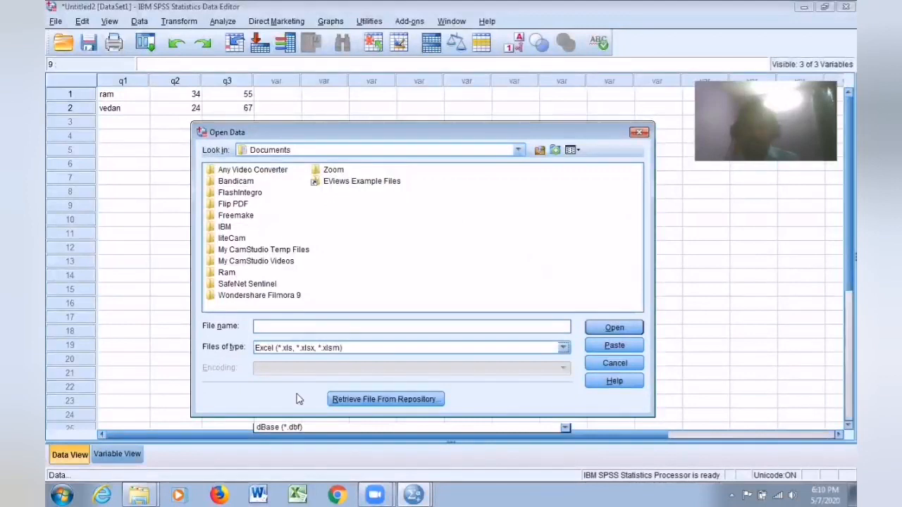
# Browse from the Desktop into "SPSS online course 10-12 may 2020" and its subfolder "Final data set for the online classes".
pyautogui.click(519, 151)
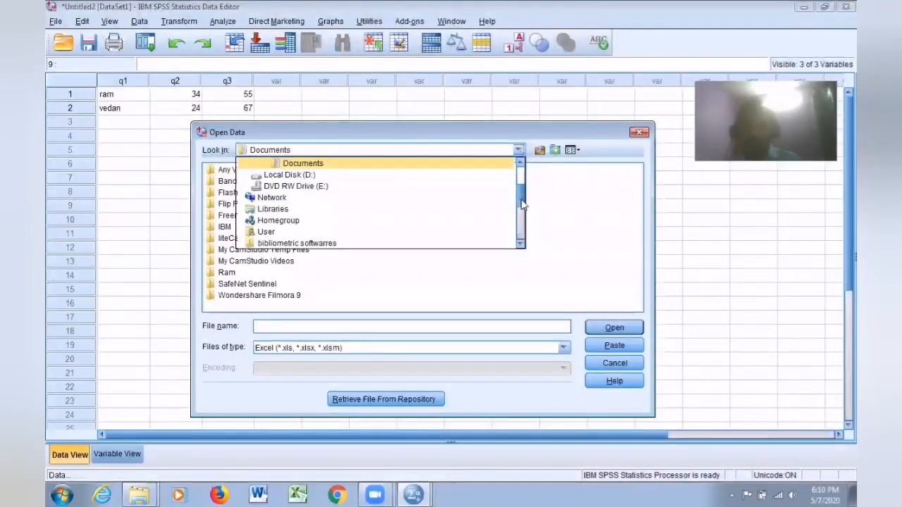
pyautogui.scroll(2, 428, 191)
pyautogui.click(346, 180)
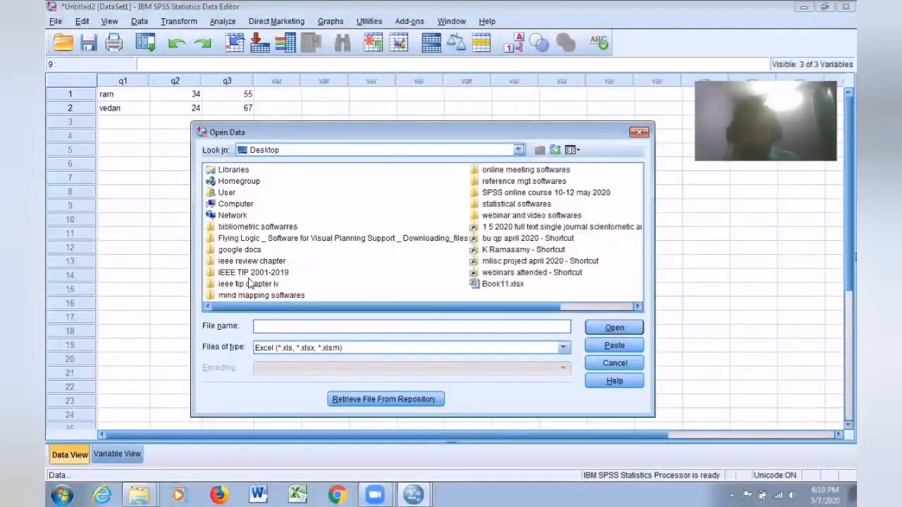
pyautogui.doubleClick(523, 192)
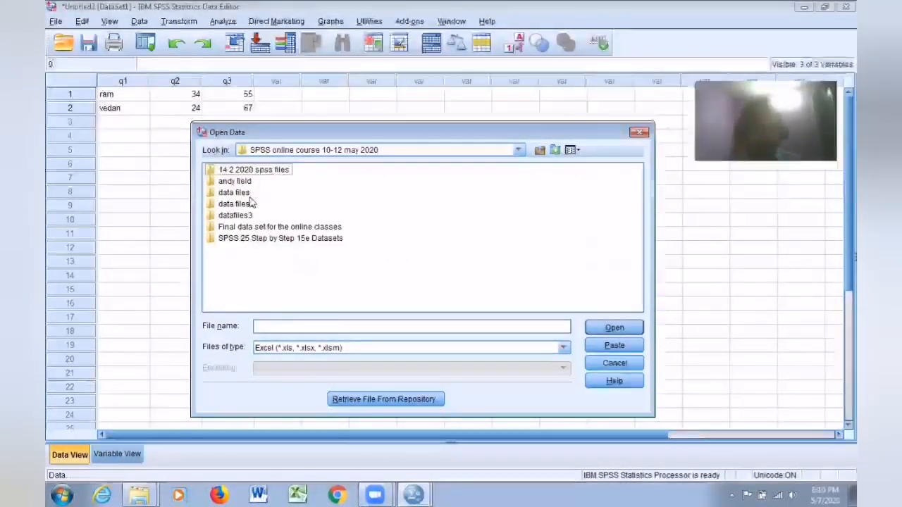
pyautogui.doubleClick(257, 227)
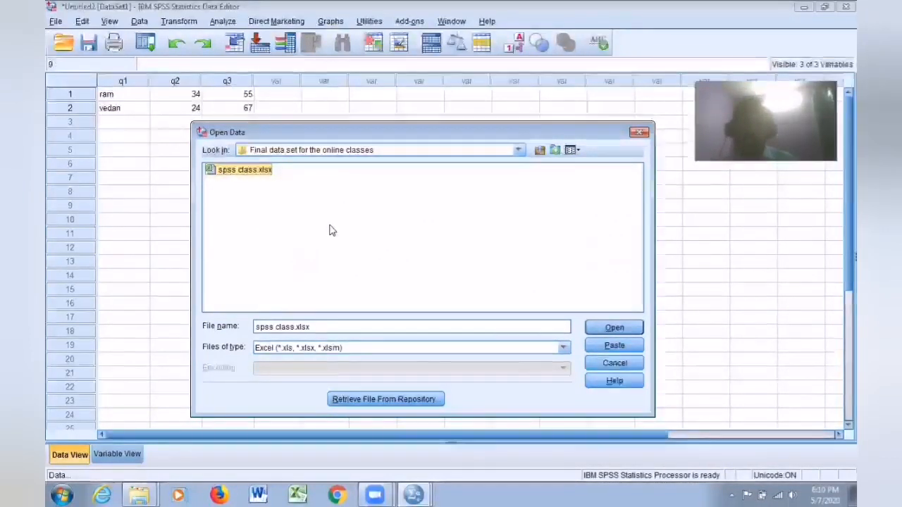
# Import Sheet1 of spss class.xlsx, reading variable names from the first row of data.
pyautogui.click(615, 327)
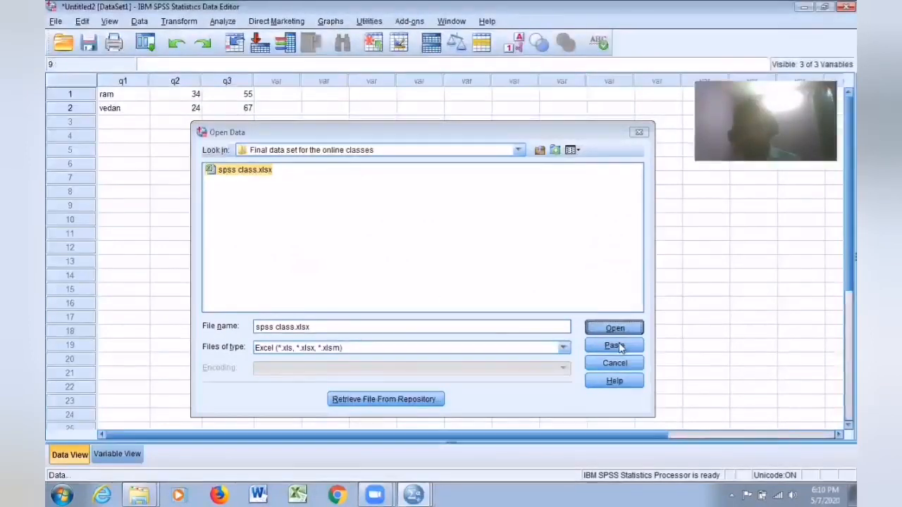
pyautogui.click(613, 328)
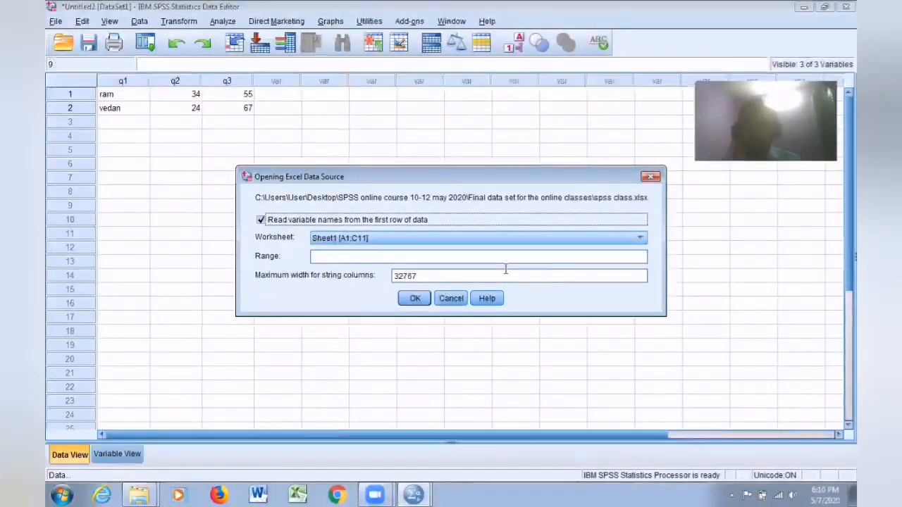
pyautogui.click(420, 299)
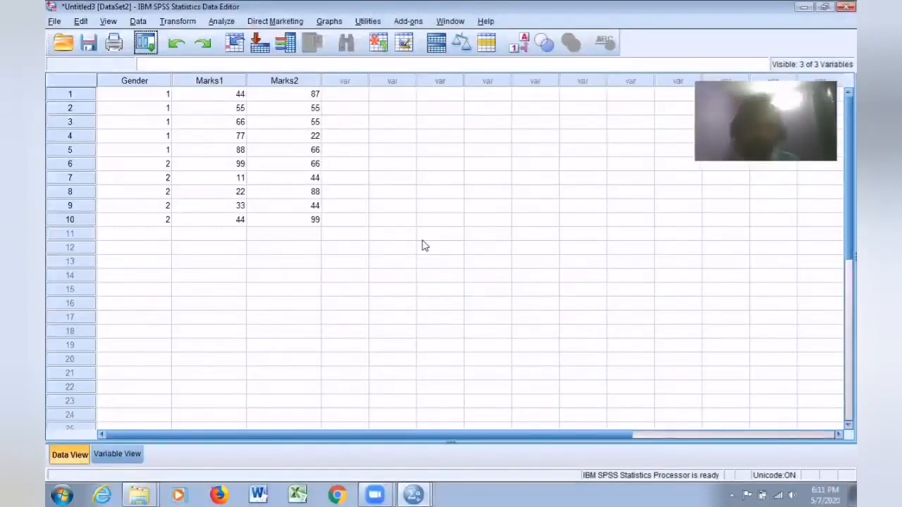
pyautogui.click(55, 22)
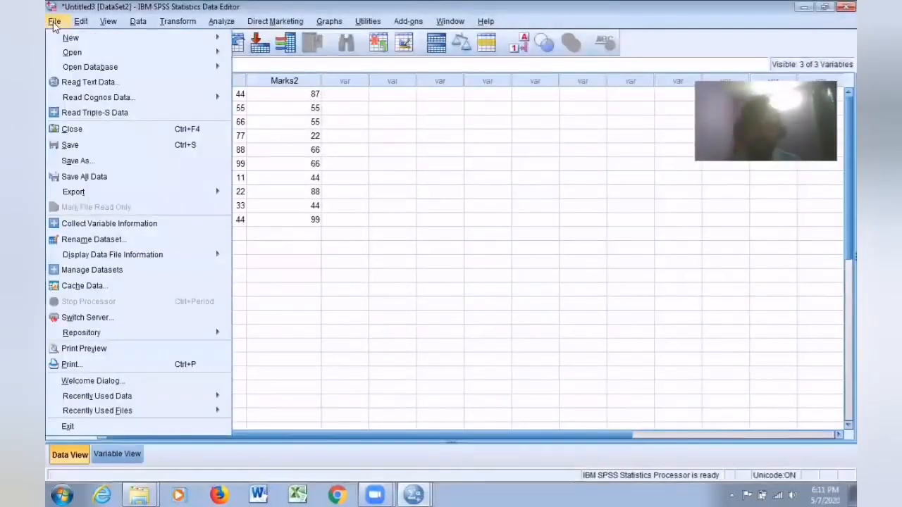
pyautogui.moveTo(106, 65)
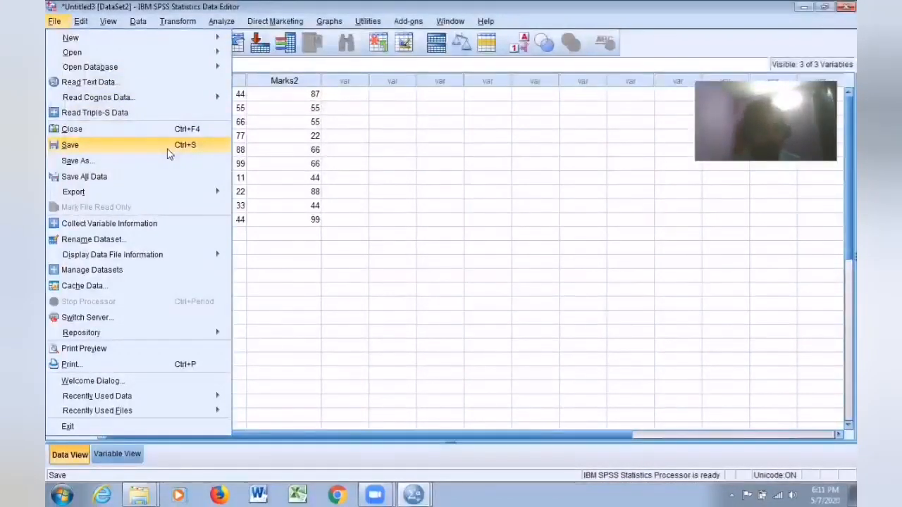
pyautogui.moveTo(192, 58)
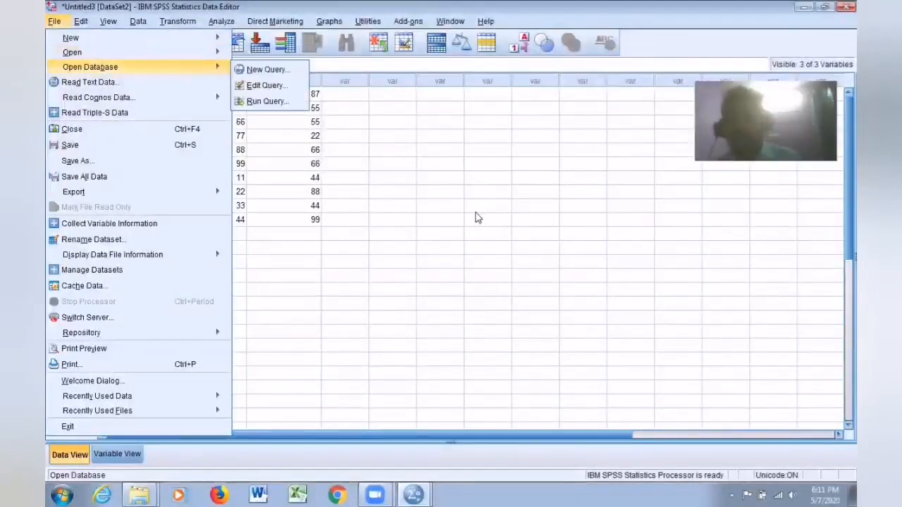
pyautogui.click(501, 221)
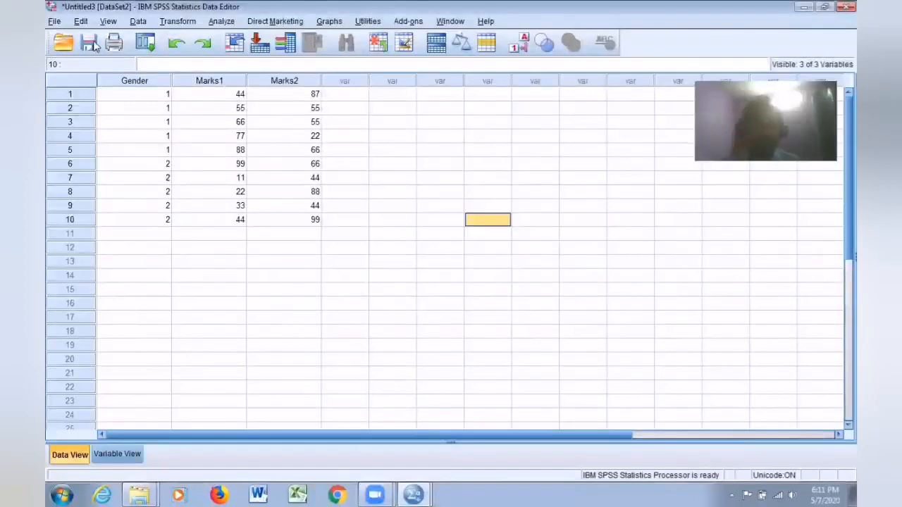
# Save the imported dataset as wroking in SPSS Statistics (*.sav) format in the "Final data set for the online classes" folder.
pyautogui.click(54, 21)
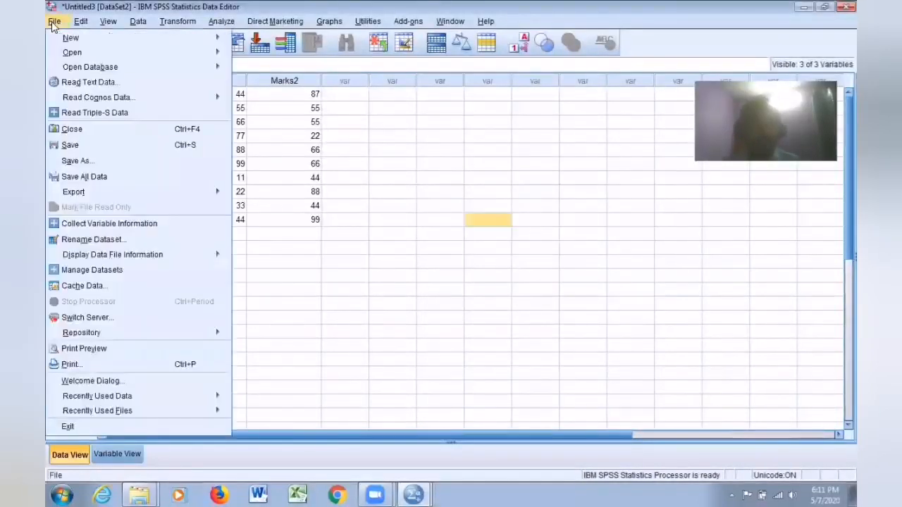
pyautogui.click(83, 149)
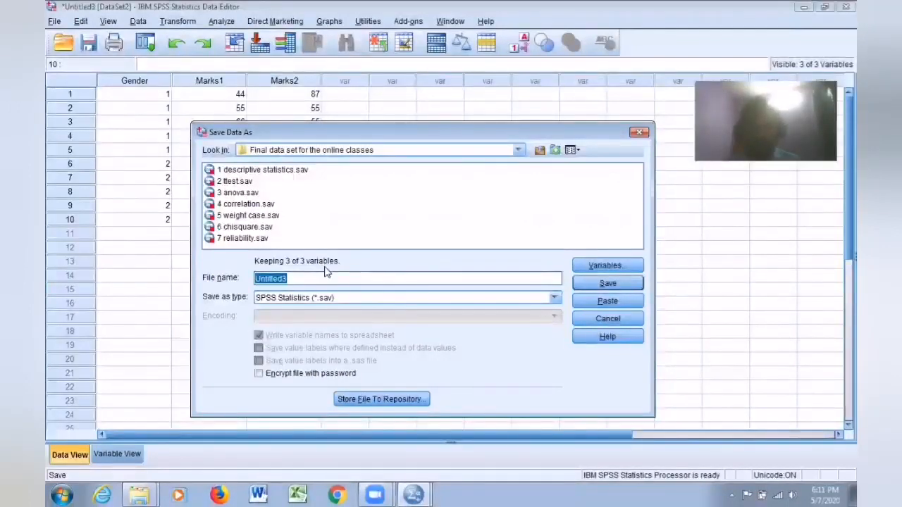
pyautogui.write('wroking')
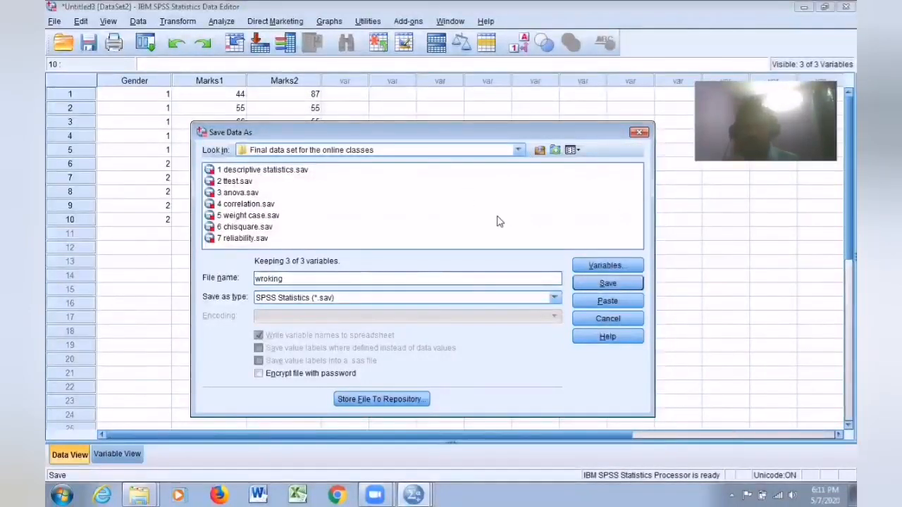
pyautogui.click(610, 284)
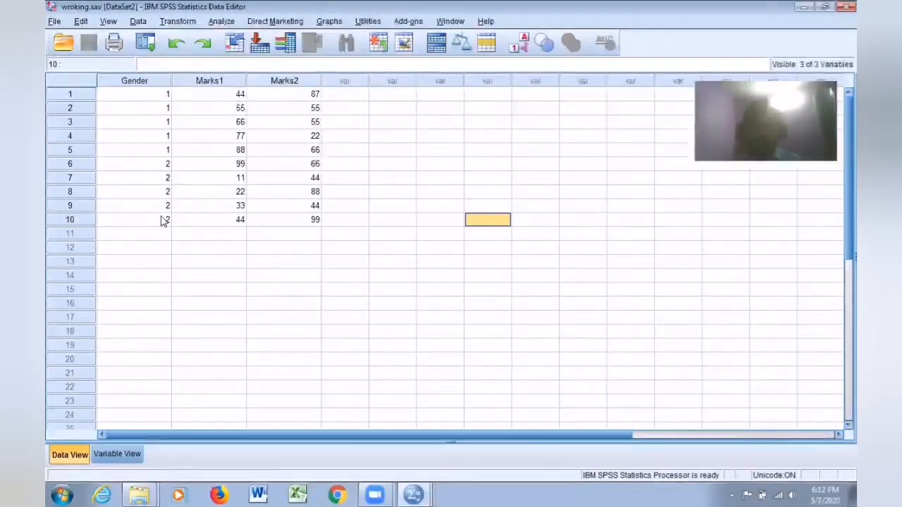
# Insert a new case at row 6 with Gender 2, Marks1 44 and Marks2 88.
pyautogui.click(83, 163)
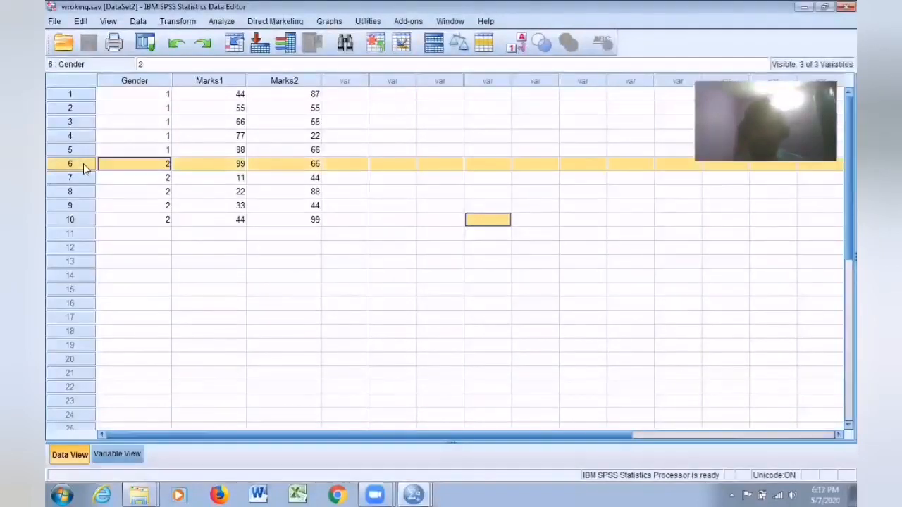
pyautogui.rightClick(83, 163)
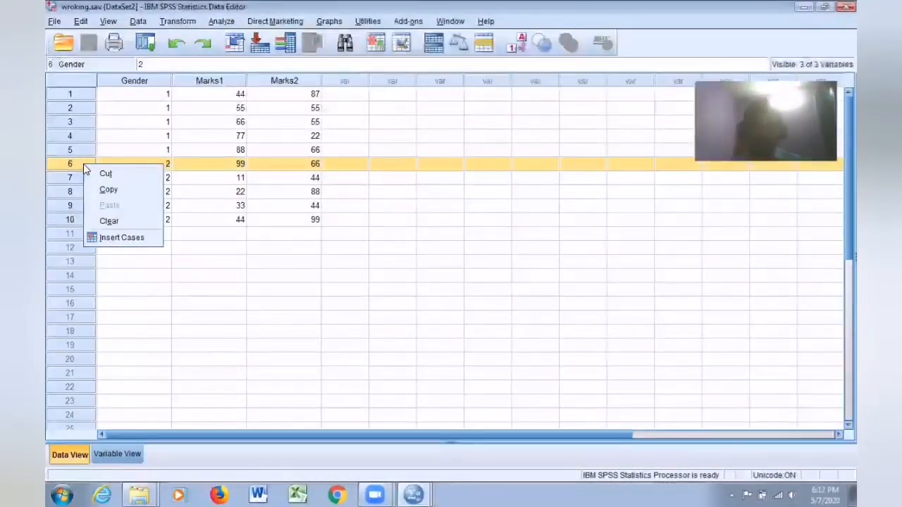
pyautogui.click(121, 238)
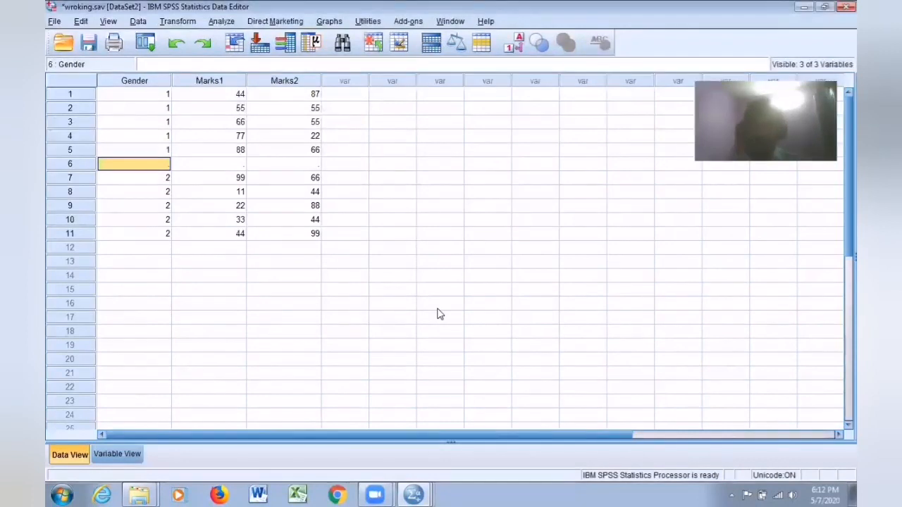
pyautogui.write('2')
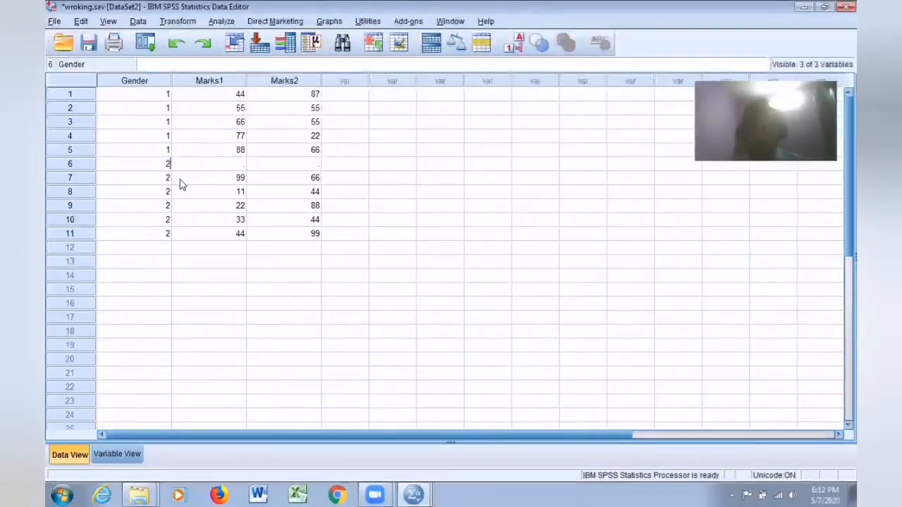
pyautogui.press('Tab')
pyautogui.write('44')
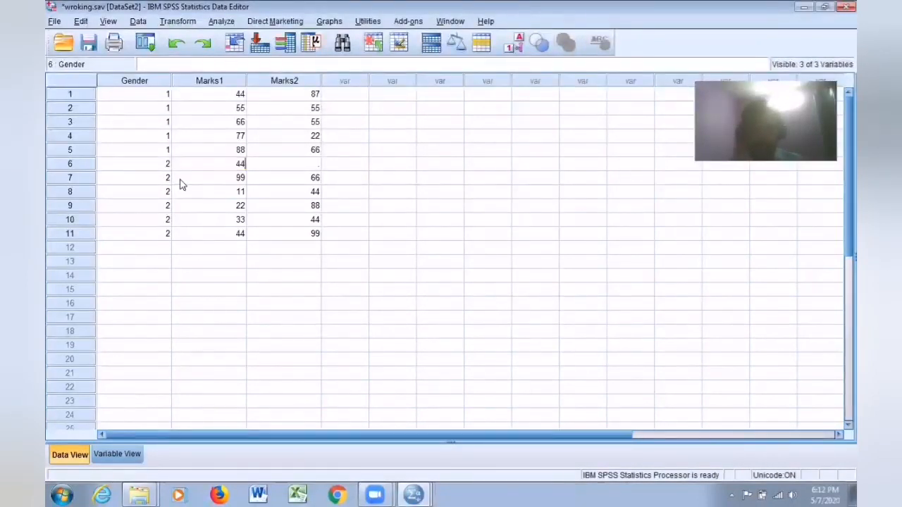
pyautogui.press('Tab')
pyautogui.write('88')
pyautogui.press('Tab')
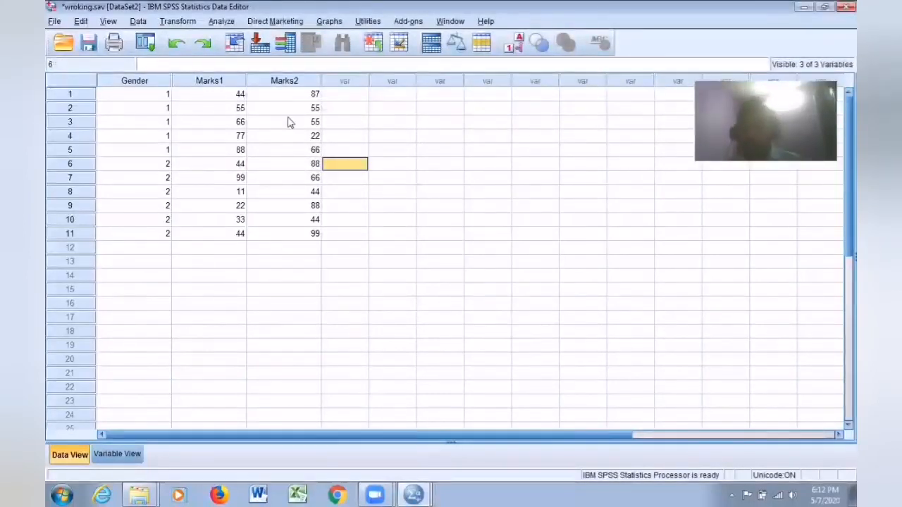
# Insert a new empty variable between Gender and Marks1.
pyautogui.click(212, 83)
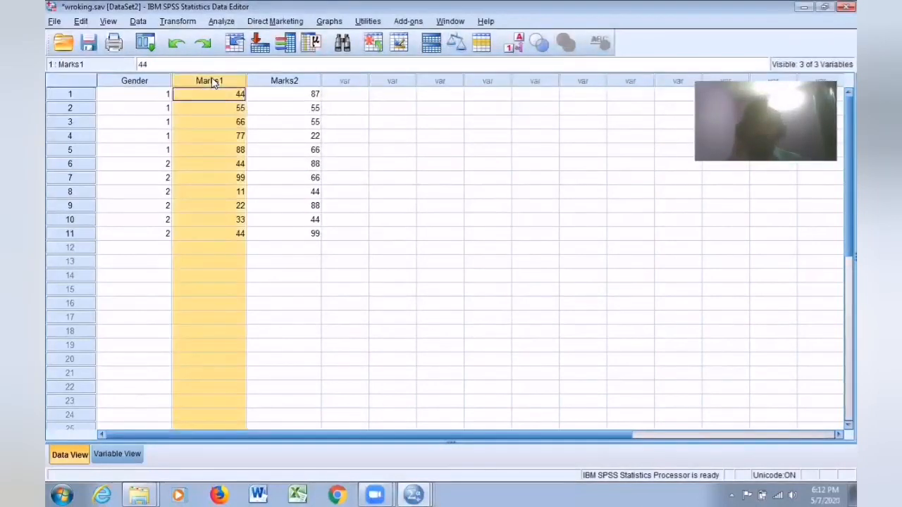
pyautogui.rightClick(213, 83)
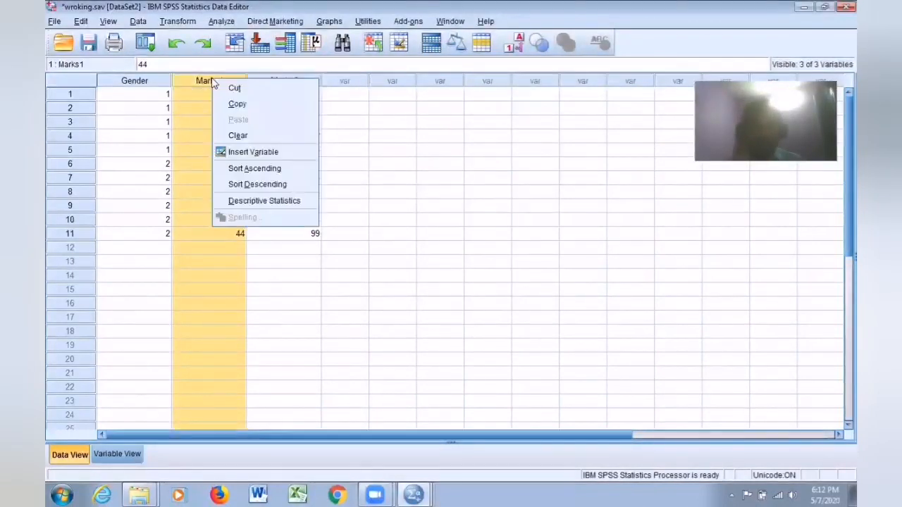
pyautogui.click(256, 155)
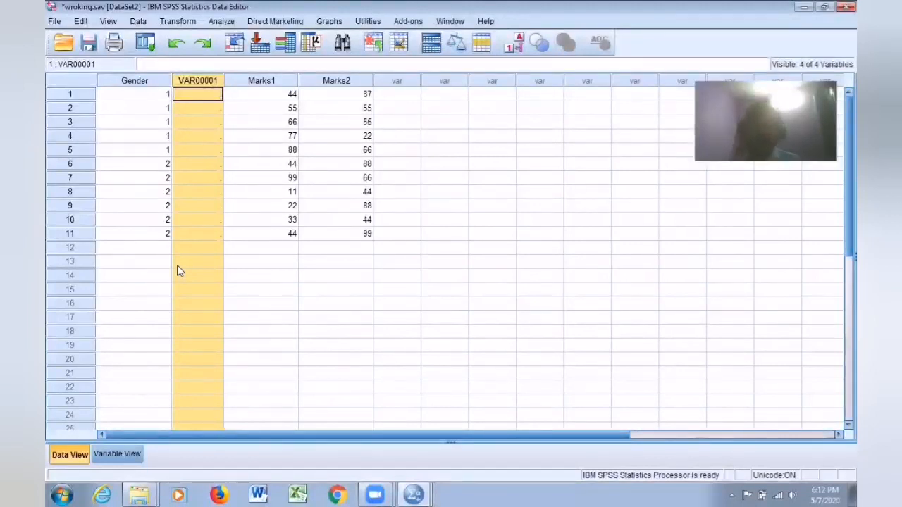
pyautogui.click(443, 193)
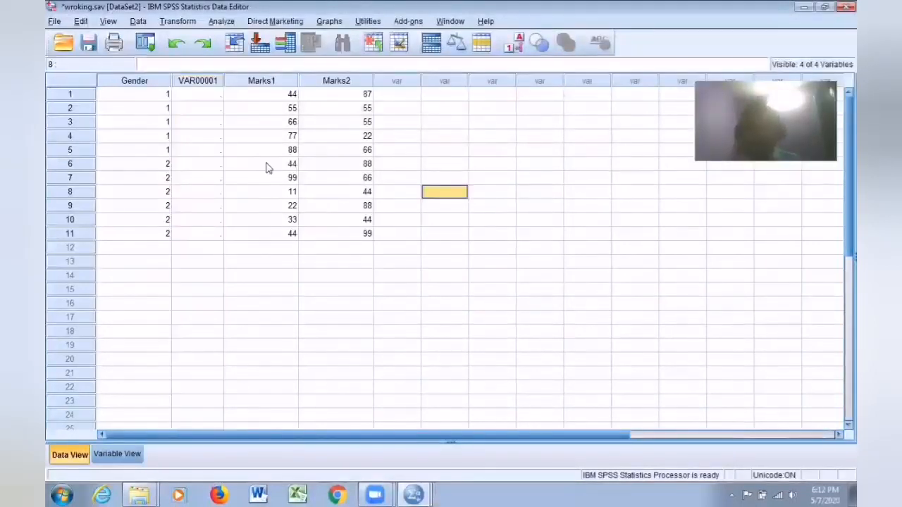
# Go to case number 6 in the dataset.
pyautogui.click(82, 22)
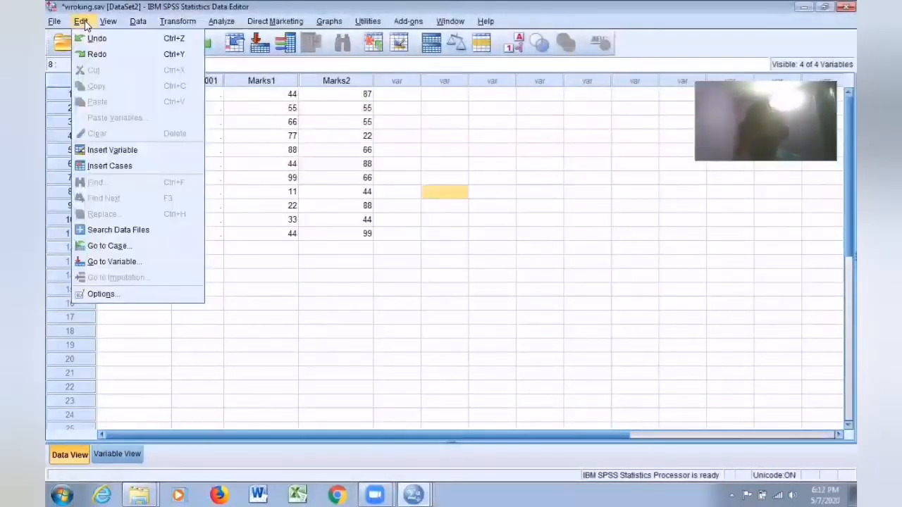
pyautogui.click(136, 248)
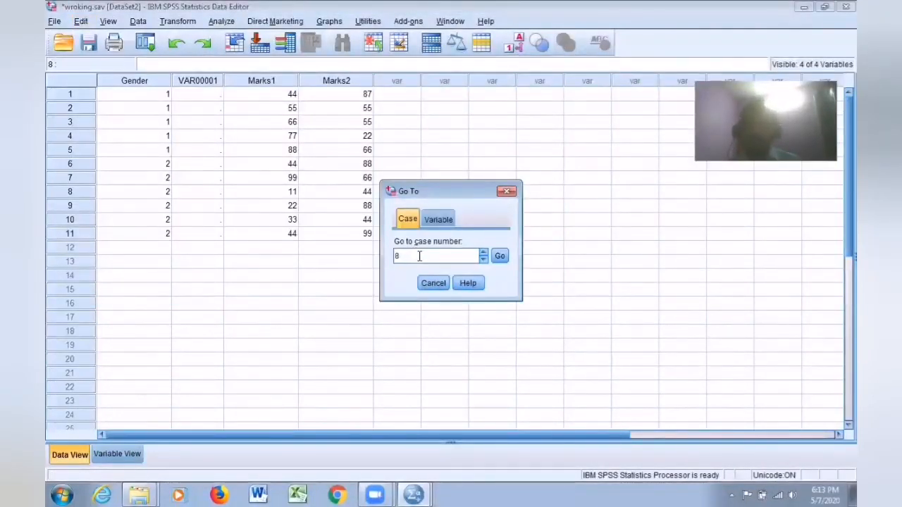
pyautogui.press('BackSpace')
pyautogui.write('6')
pyautogui.click(499, 255)
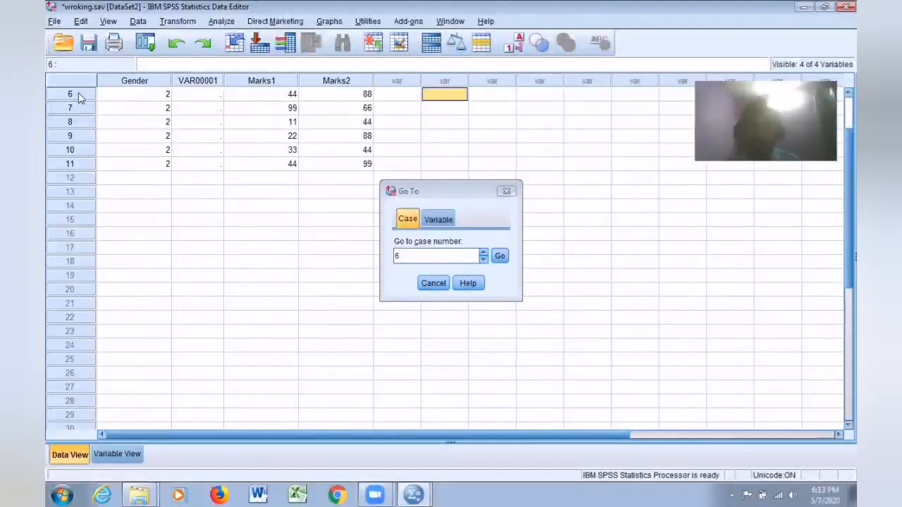
# Go to the variable Marks2 and close the Go To dialog.
pyautogui.click(444, 219)
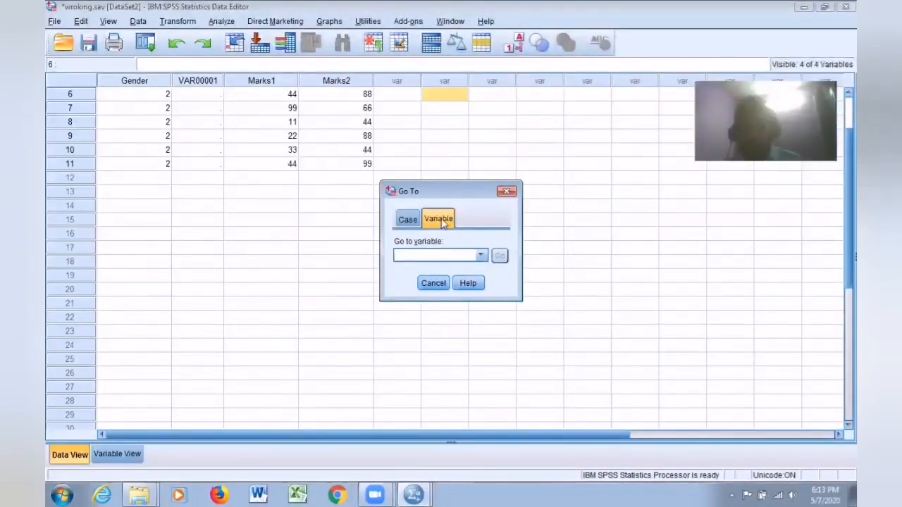
pyautogui.click(456, 255)
pyautogui.write('3')
pyautogui.click(480, 256)
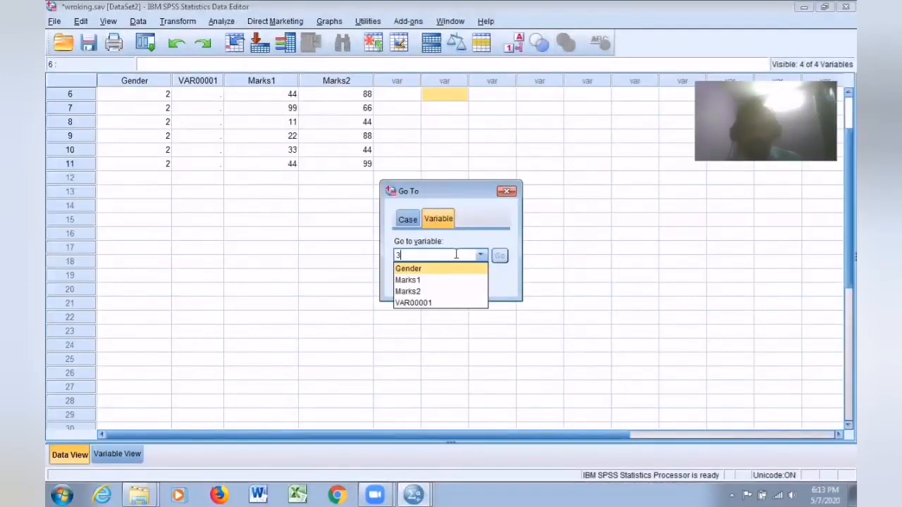
pyautogui.click(417, 291)
pyautogui.click(499, 256)
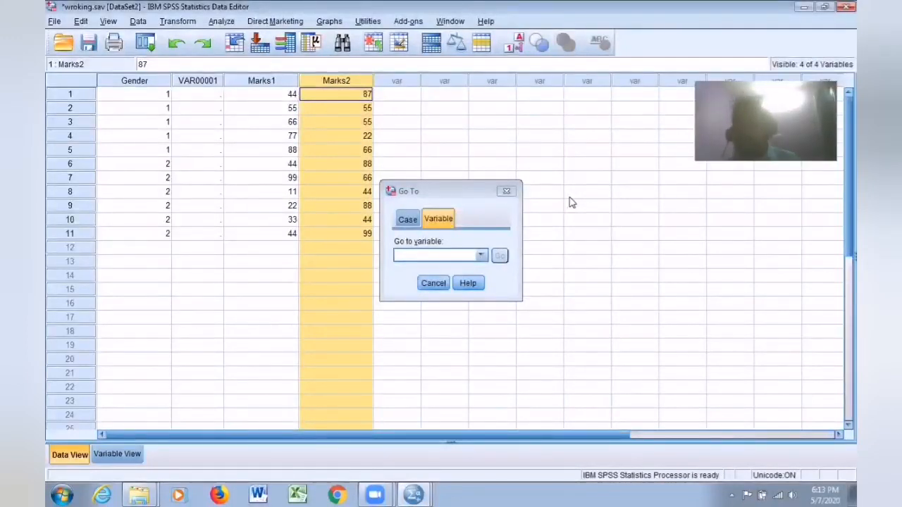
pyautogui.click(506, 191)
# Switch the display of value labels on and off repeatedly in the data grid, leaving it off.
pyautogui.click(107, 22)
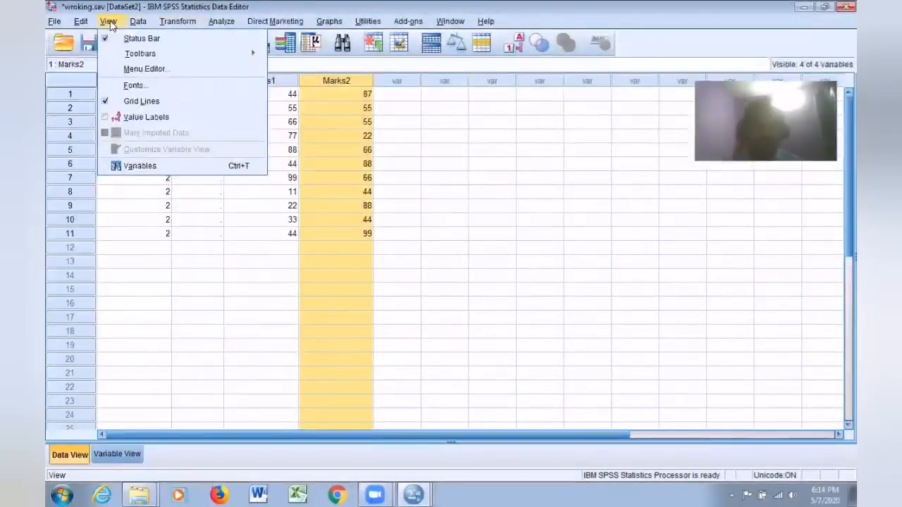
pyautogui.click(587, 205)
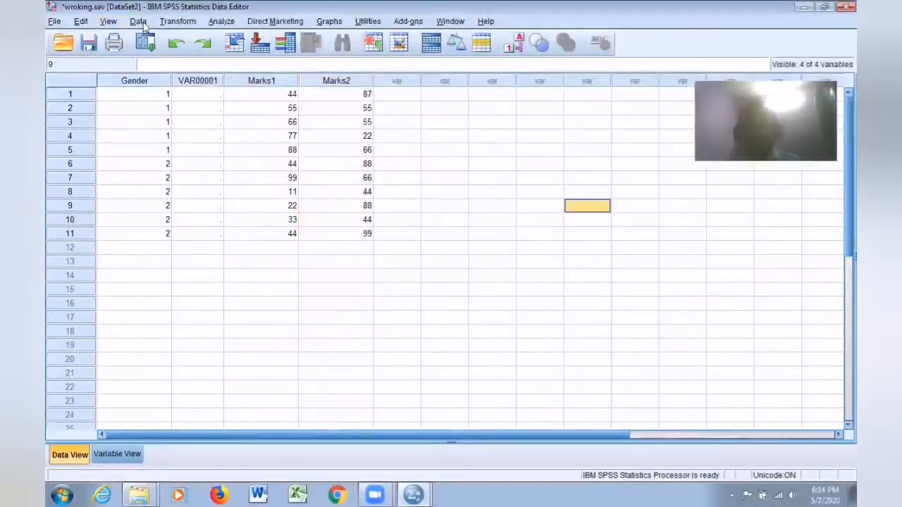
pyautogui.click(111, 23)
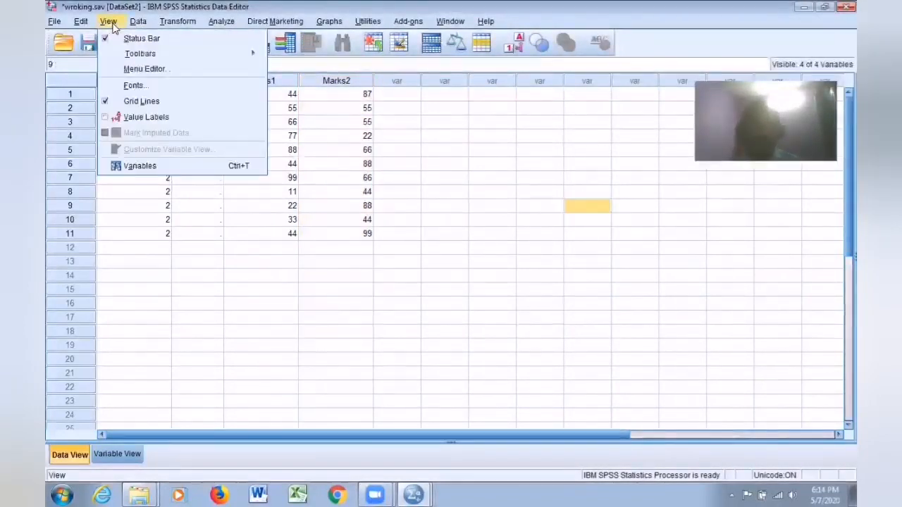
pyautogui.click(167, 119)
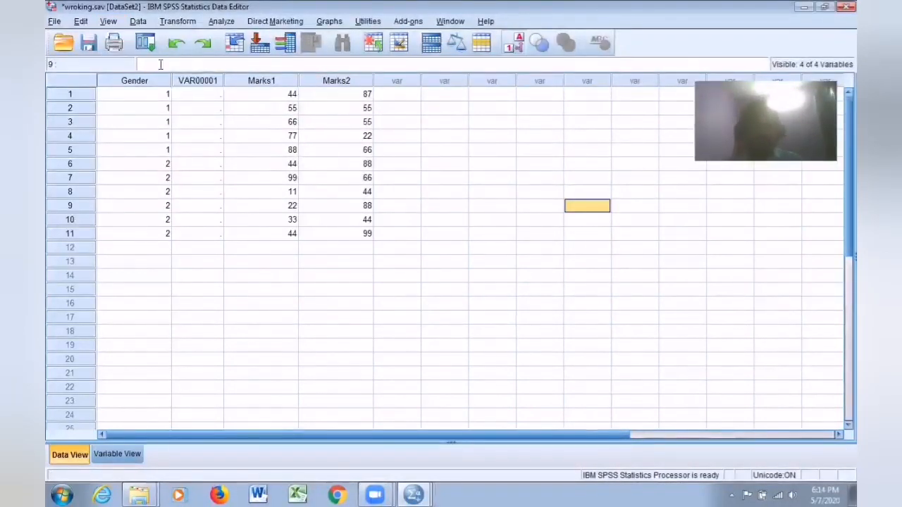
pyautogui.click(108, 21)
pyautogui.click(143, 120)
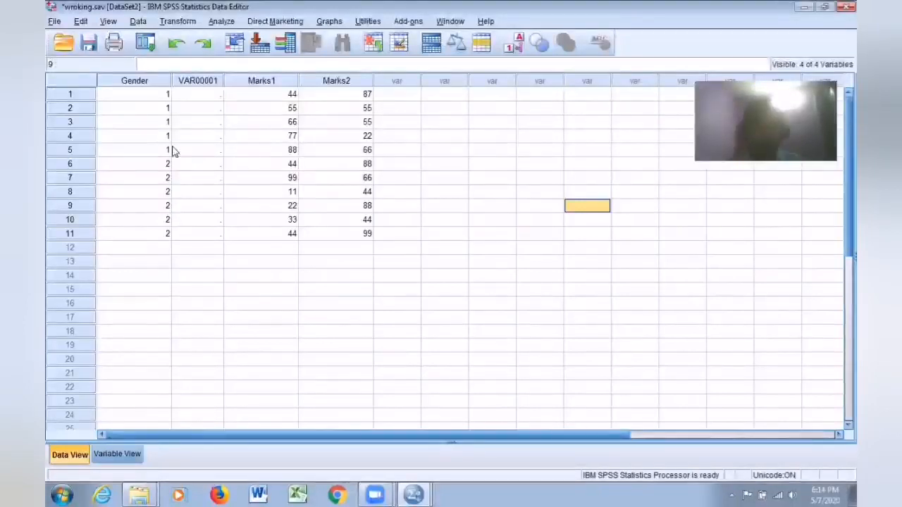
pyautogui.click(109, 22)
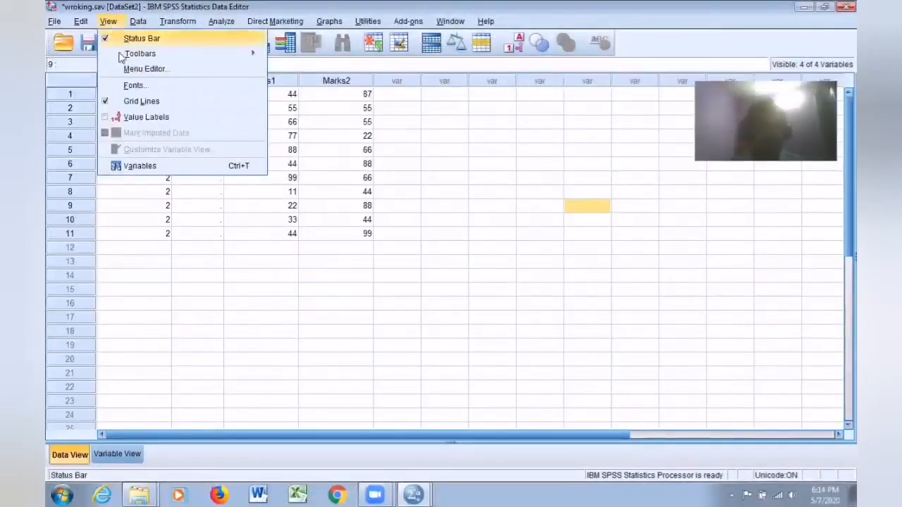
pyautogui.click(125, 118)
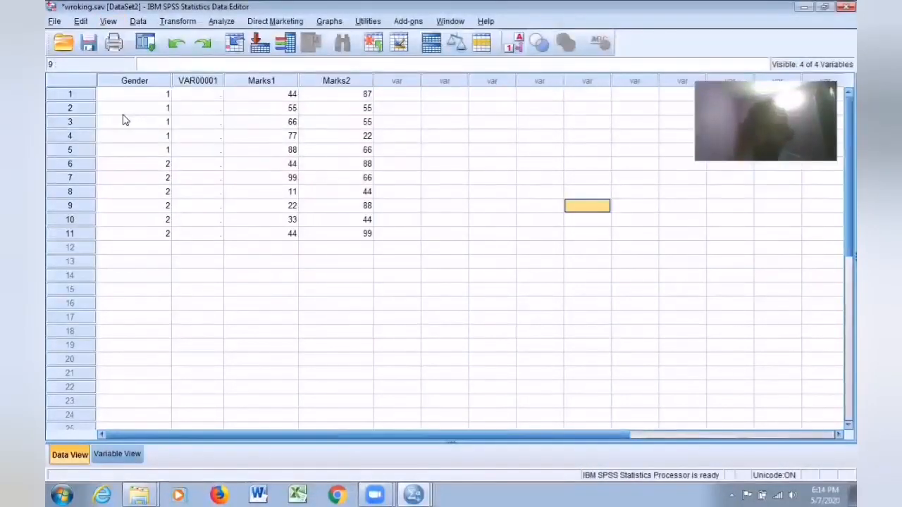
pyautogui.click(107, 21)
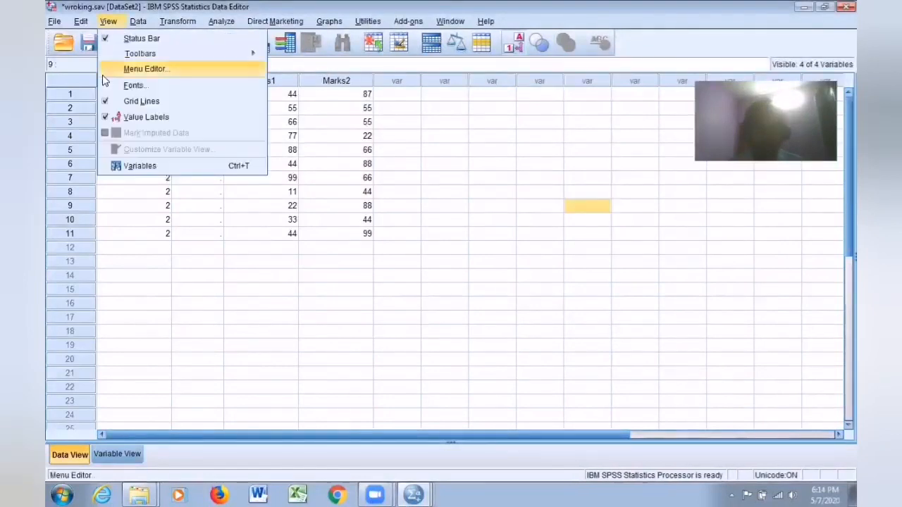
pyautogui.click(110, 118)
pyautogui.click(397, 233)
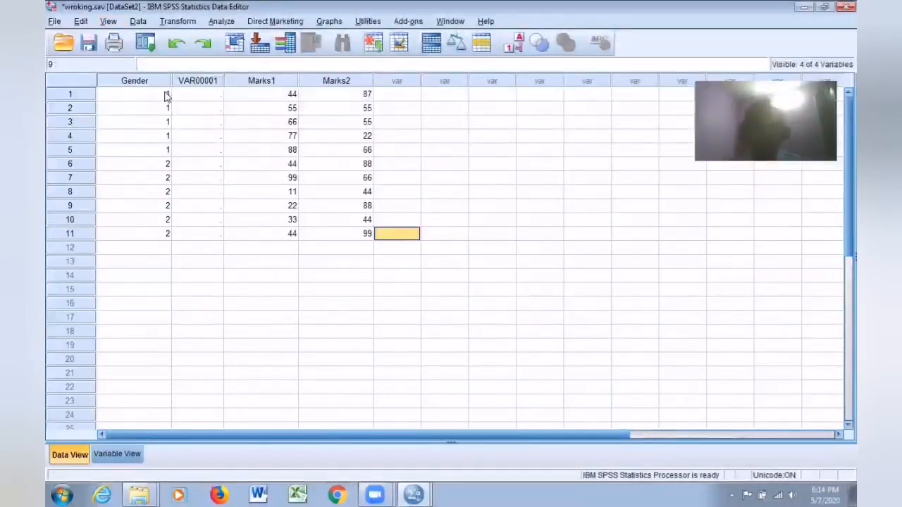
pyautogui.click(197, 82)
pyautogui.rightClick(197, 82)
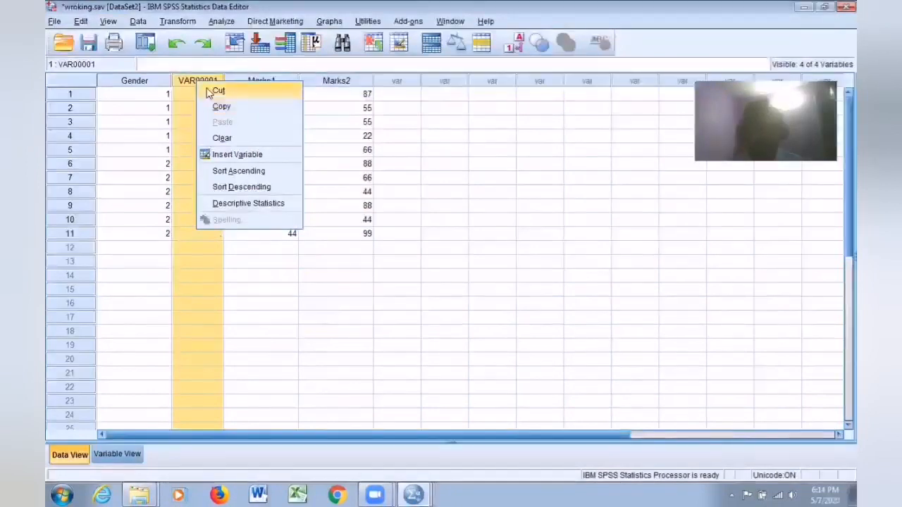
pyautogui.click(512, 196)
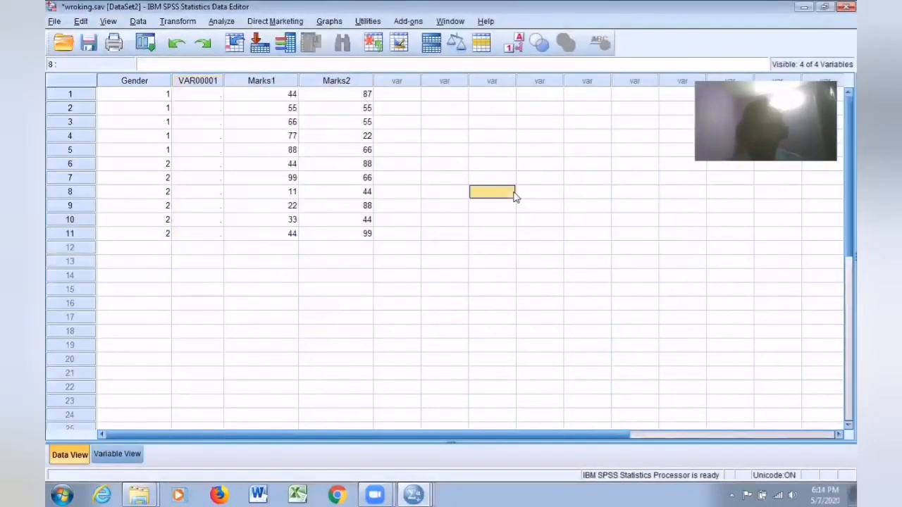
# Delete the empty variable between Gender and Marks1 from the dataset.
pyautogui.click(199, 83)
pyautogui.rightClick(201, 86)
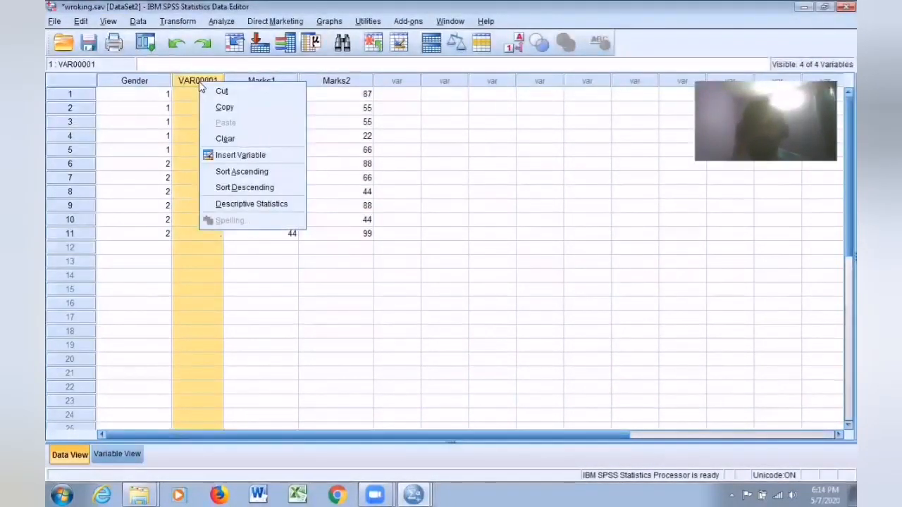
pyautogui.click(227, 139)
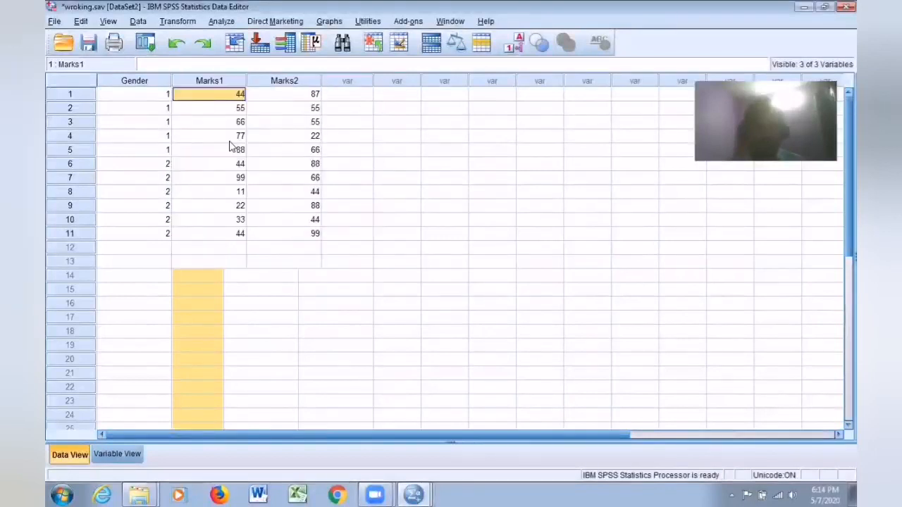
pyautogui.click(446, 219)
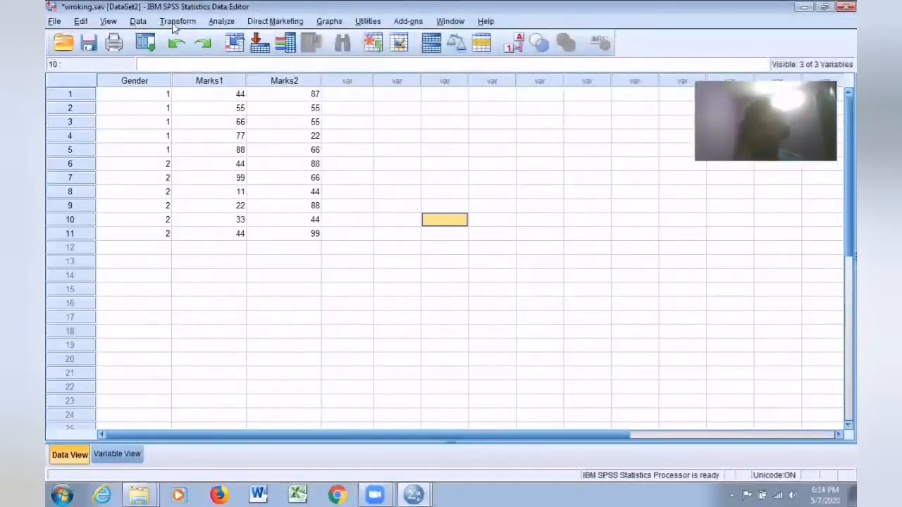
# Turn on the display of value labels in the data grid.
pyautogui.click(108, 21)
pyautogui.click(136, 124)
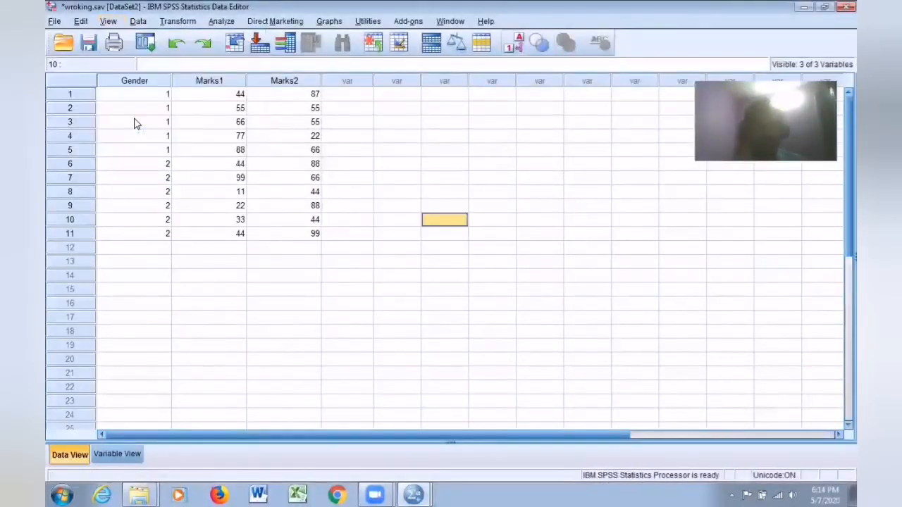
pyautogui.click(138, 95)
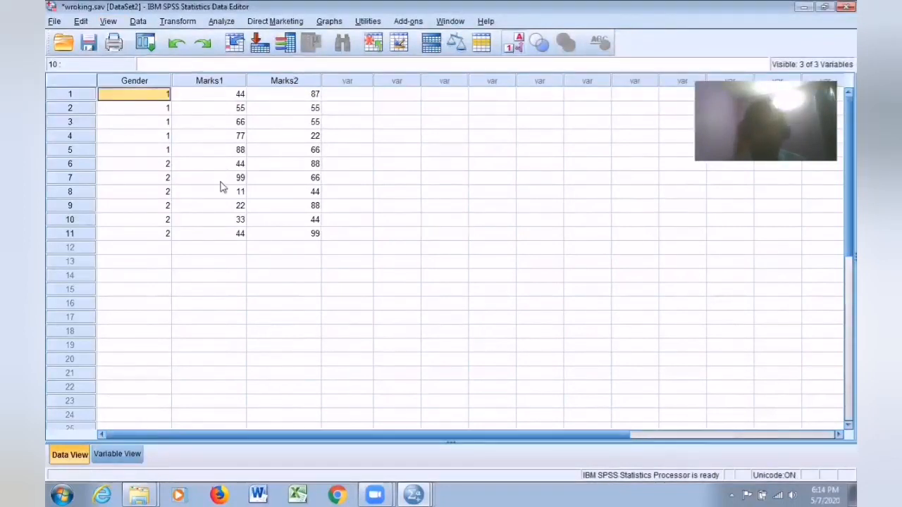
# Set the variable labels to Gender for Gender, Marks for Marks1 and Marks1 for Marks2.
pyautogui.click(123, 455)
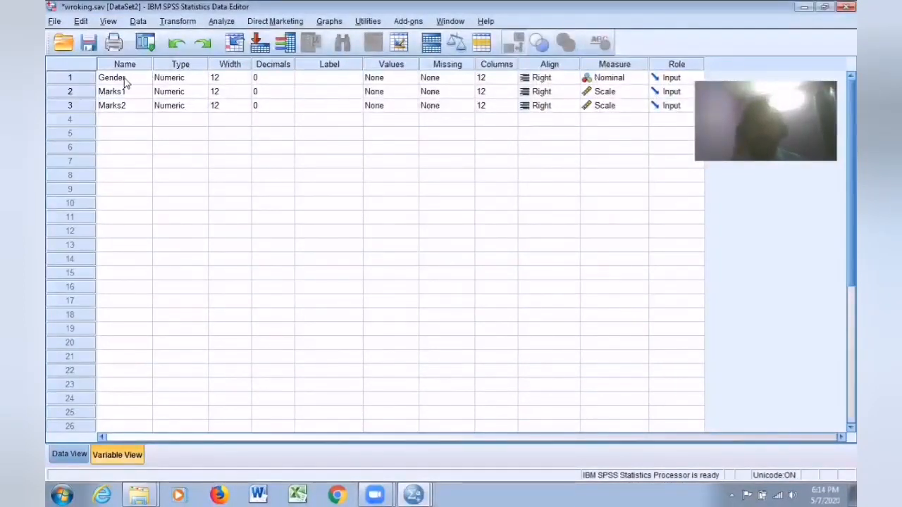
pyautogui.click(337, 81)
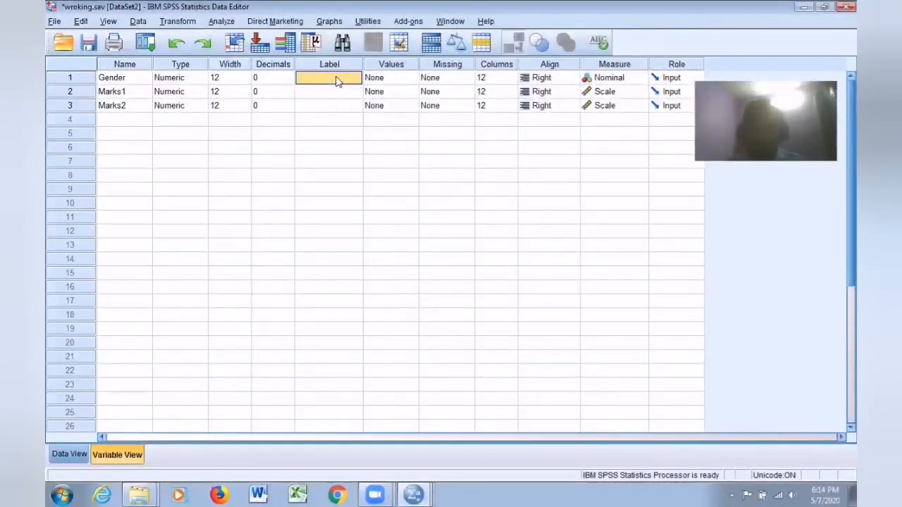
pyautogui.write('Gender')
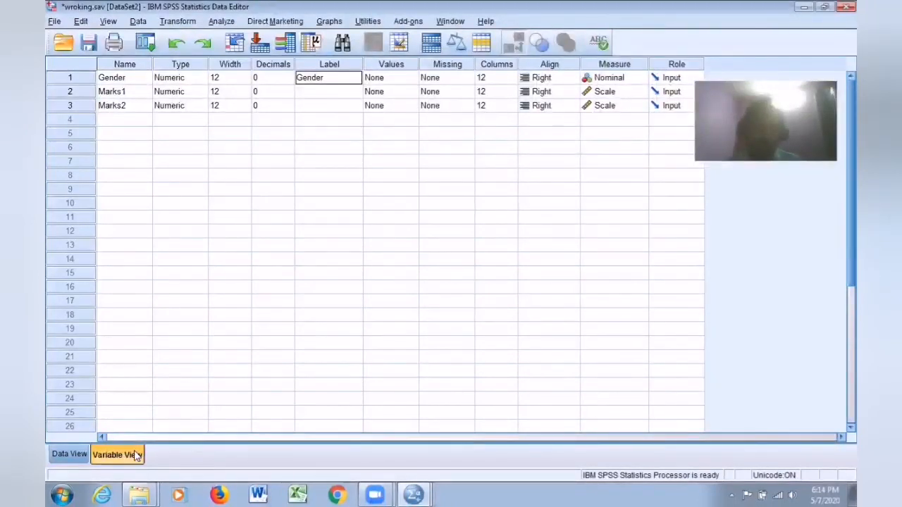
pyautogui.click(320, 96)
pyautogui.write('Marks')
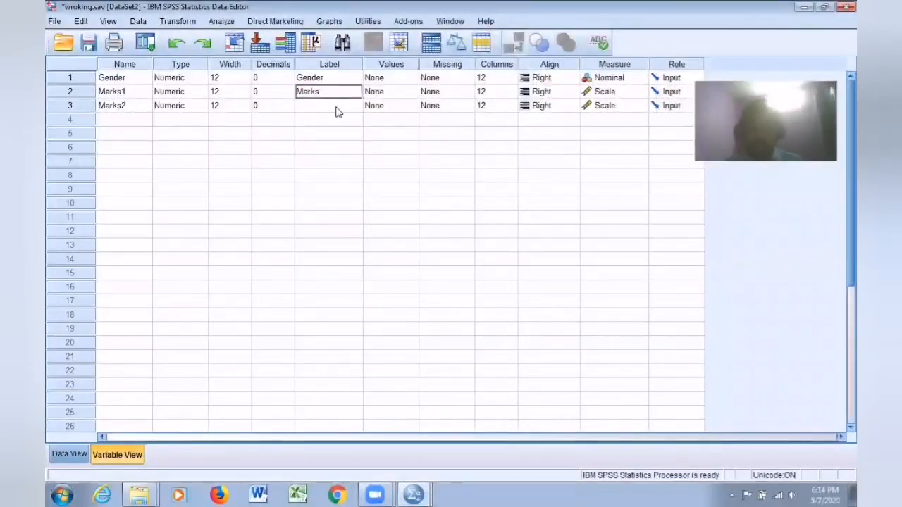
pyautogui.click(336, 111)
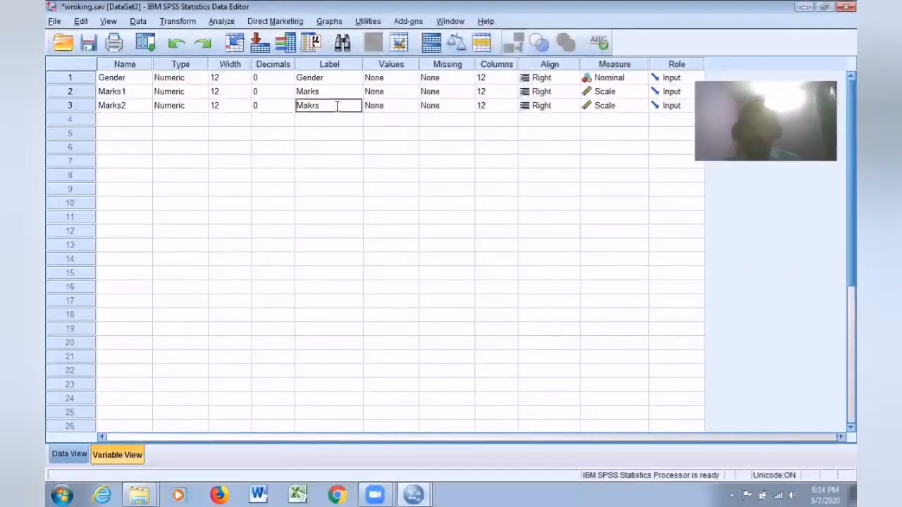
pyautogui.write('Marks')
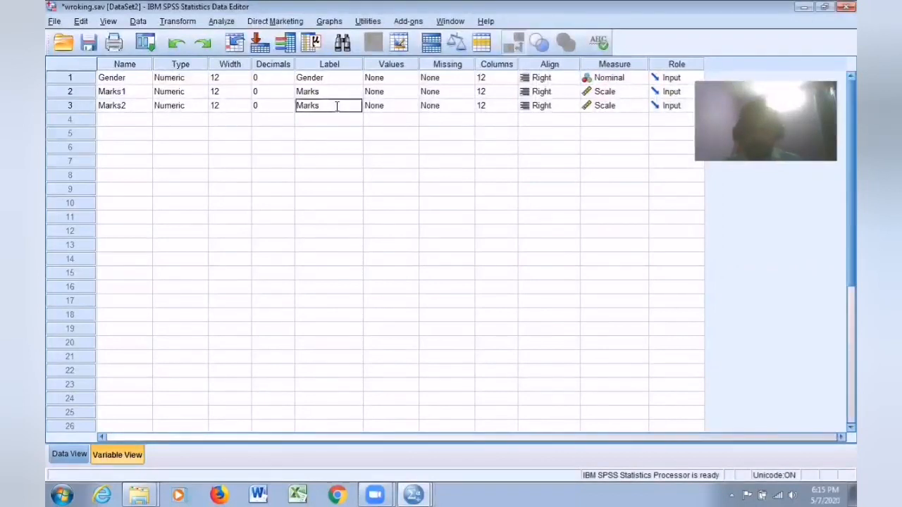
pyautogui.write('1')
pyautogui.press('Return')
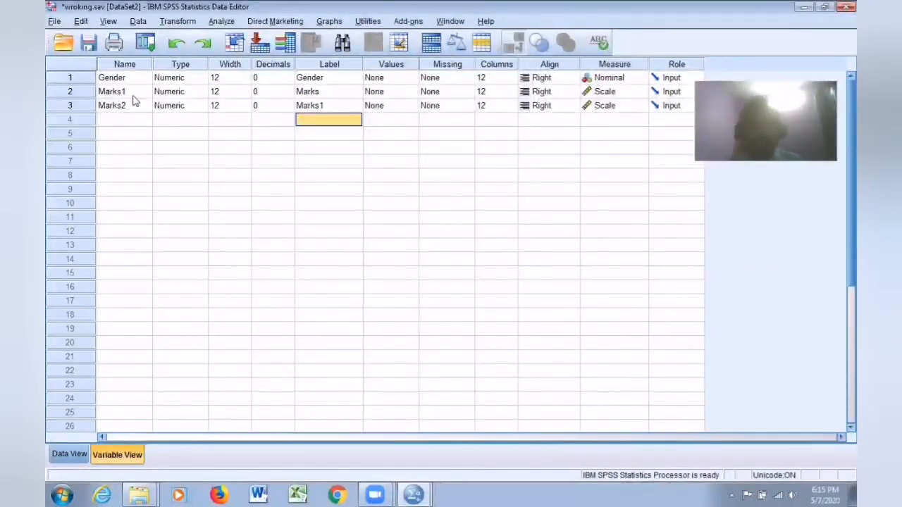
# Open the value labels of the Gender variable and add the label Male for value 1.
pyautogui.click(410, 78)
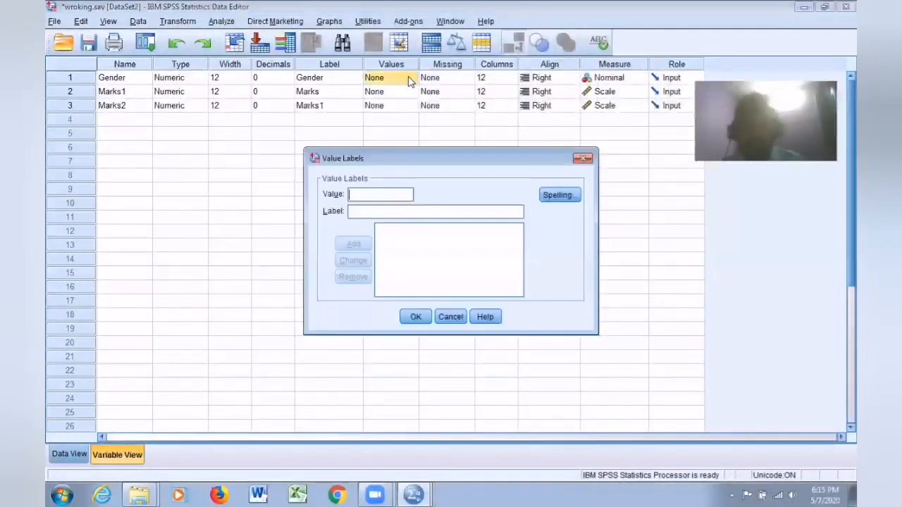
pyautogui.write('1')
pyautogui.click(369, 212)
pyautogui.write('Ma')
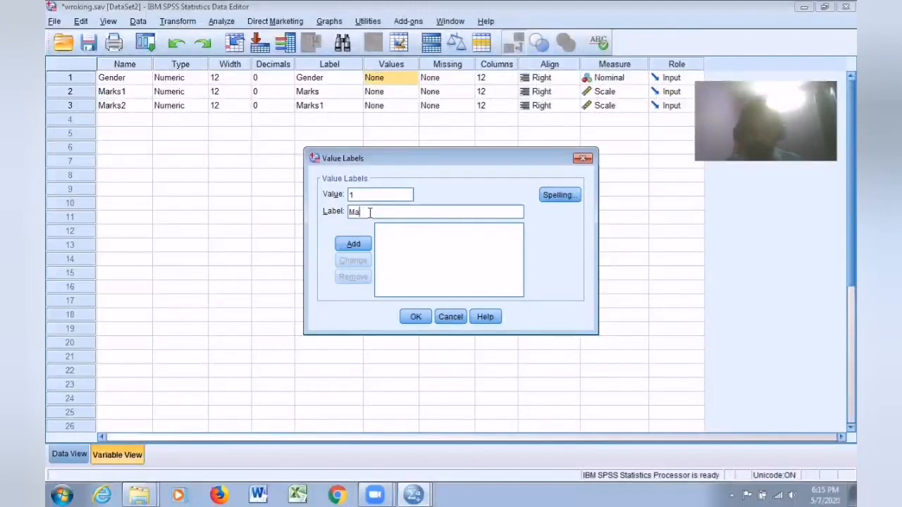
pyautogui.write('le')
pyautogui.click(368, 243)
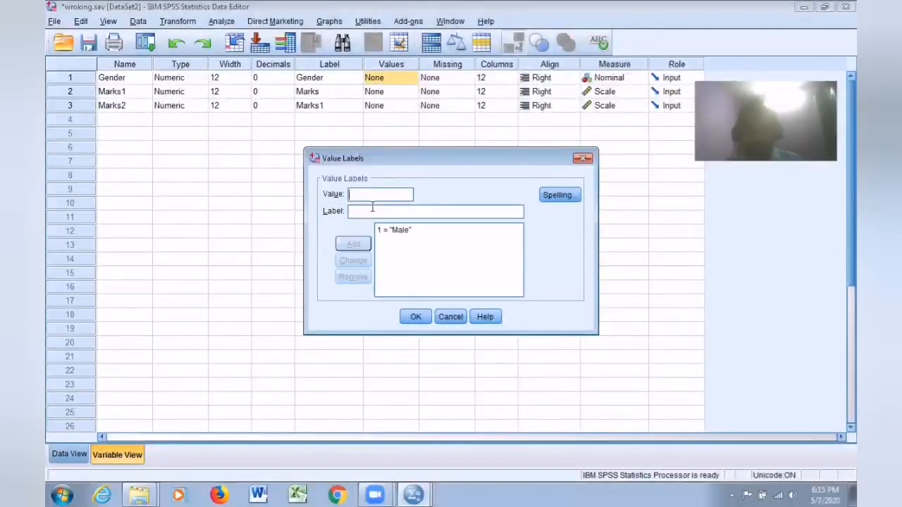
# Add the label Female for value 2 and apply the Gender value labels.
pyautogui.write('2')
pyautogui.click(373, 213)
pyautogui.write('Fe')
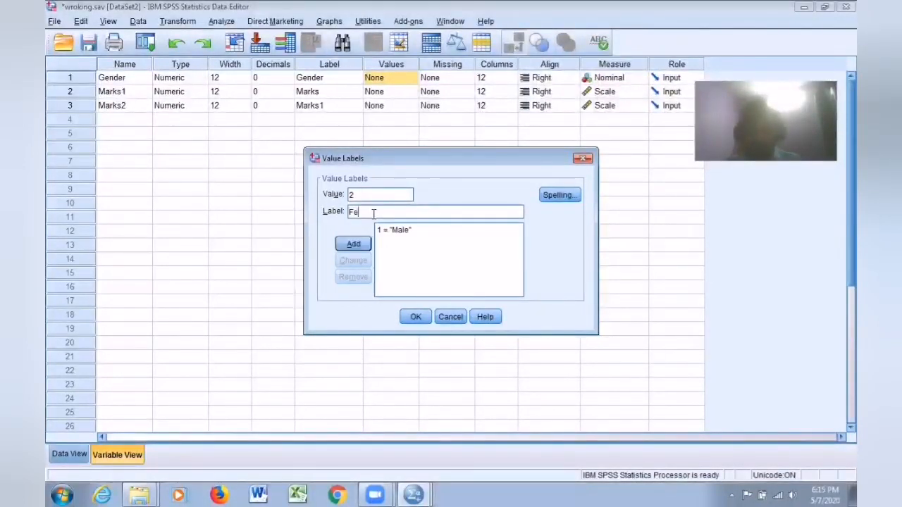
pyautogui.write('male')
pyautogui.click(353, 244)
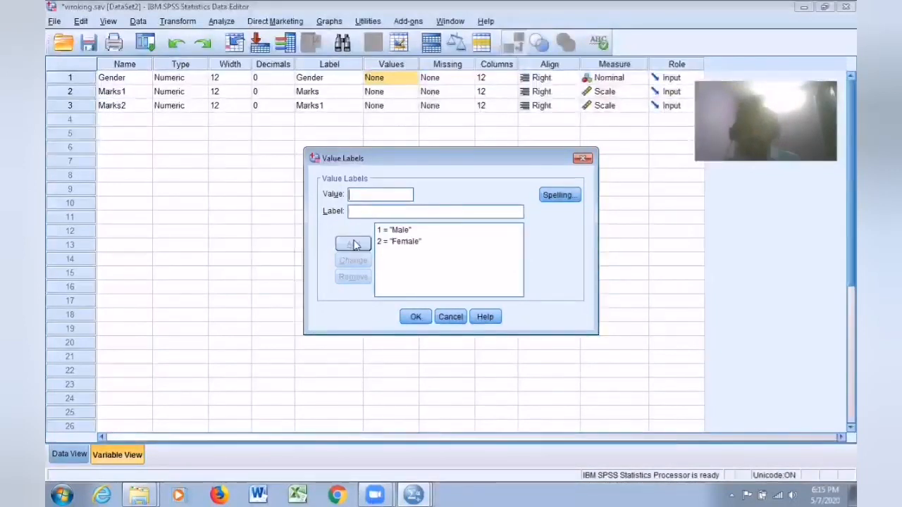
pyautogui.click(428, 314)
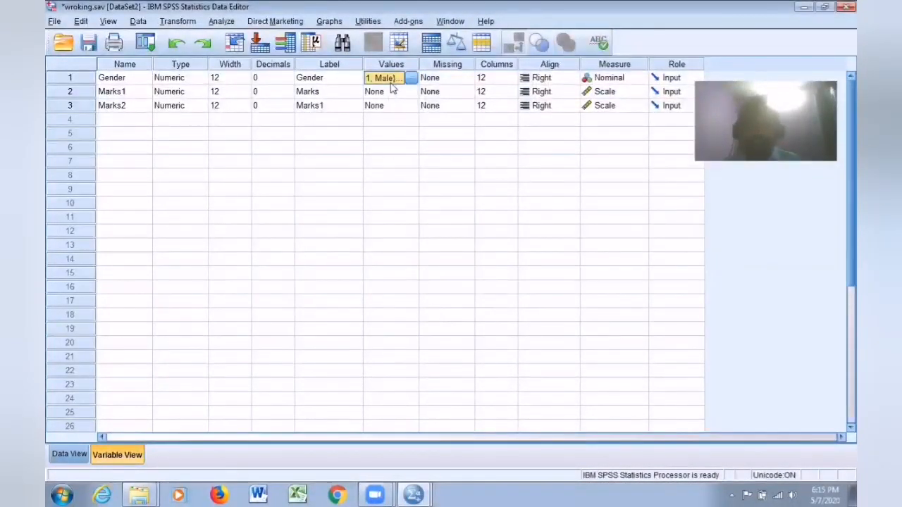
# Review the value labels defined for Gender, then check how they appear in the data grid.
pyautogui.click(410, 77)
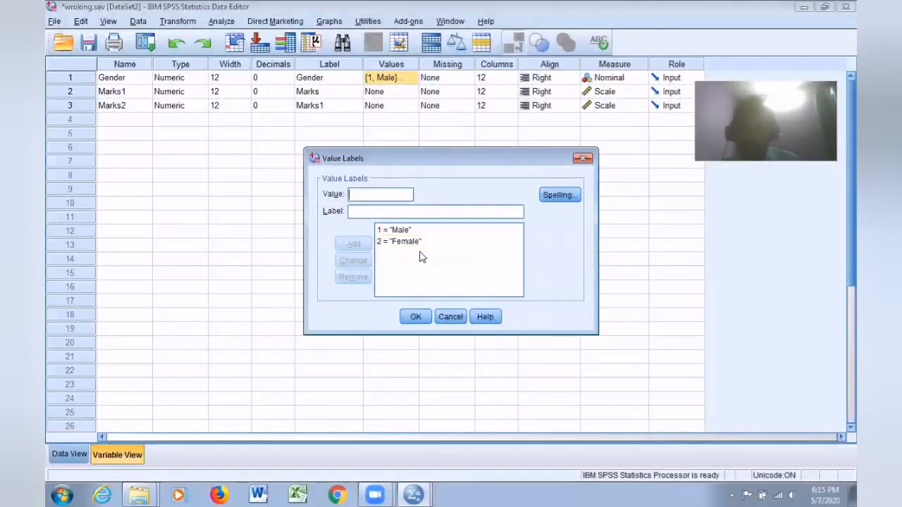
pyautogui.click(415, 316)
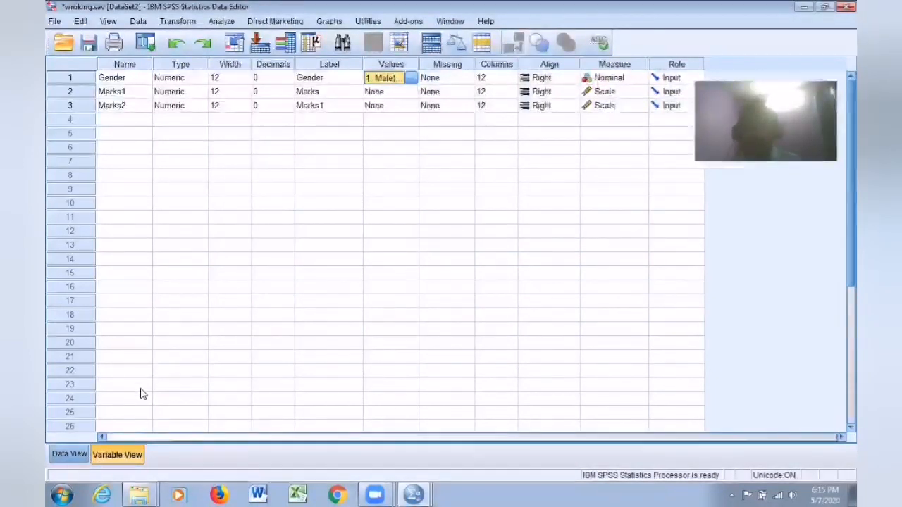
pyautogui.click(67, 454)
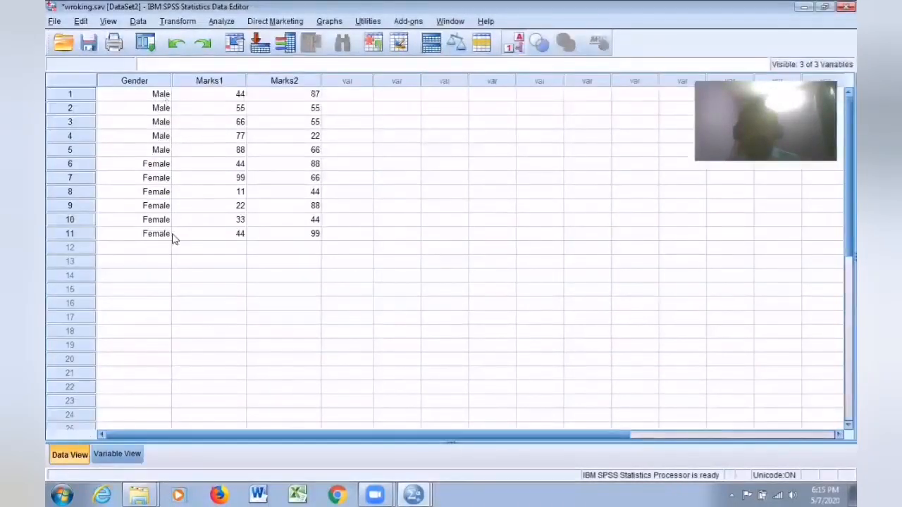
# Switch the display of value labels off and back on in the data grid.
pyautogui.click(110, 22)
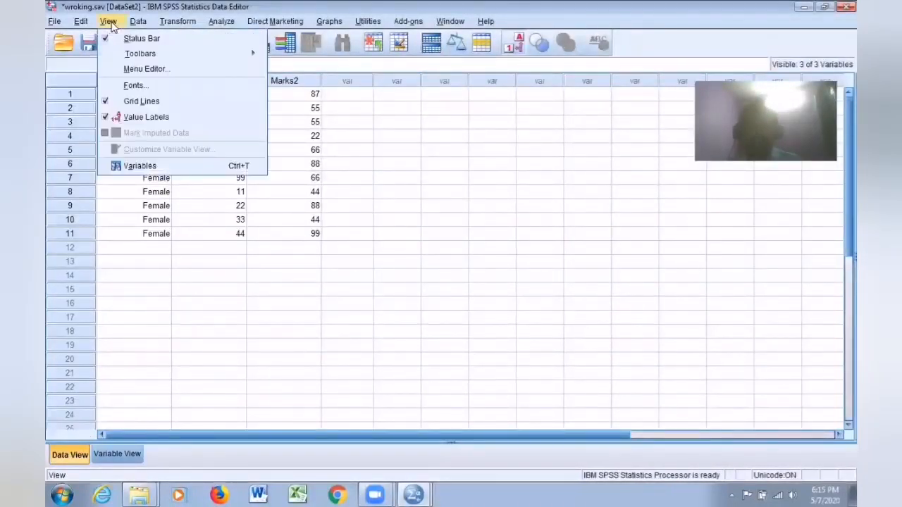
pyautogui.click(143, 117)
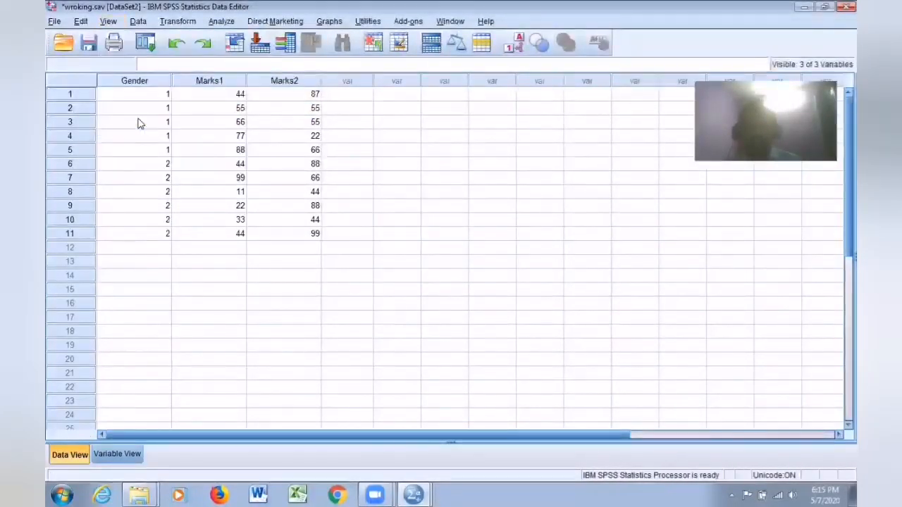
pyautogui.click(138, 21)
pyautogui.moveTo(108, 22)
pyautogui.click(143, 117)
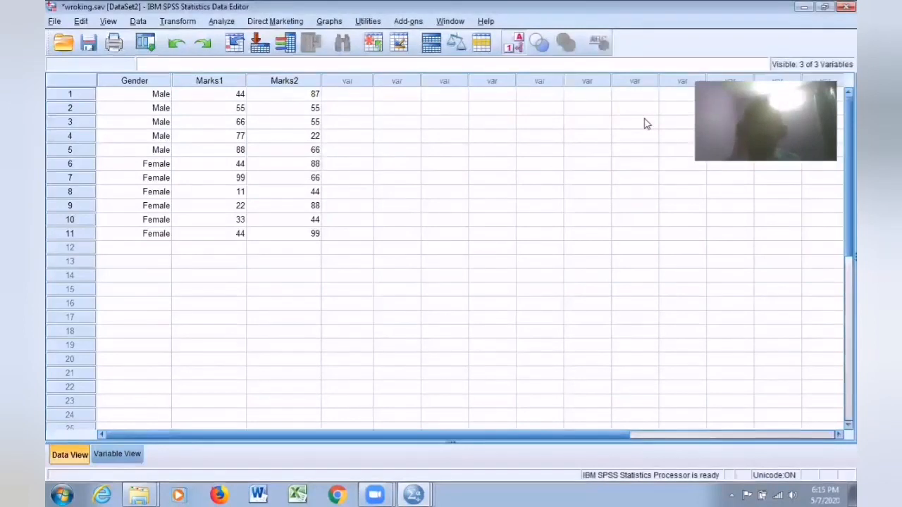
# Save the changes to the wroking.sav dataset.
pyautogui.click(403, 233)
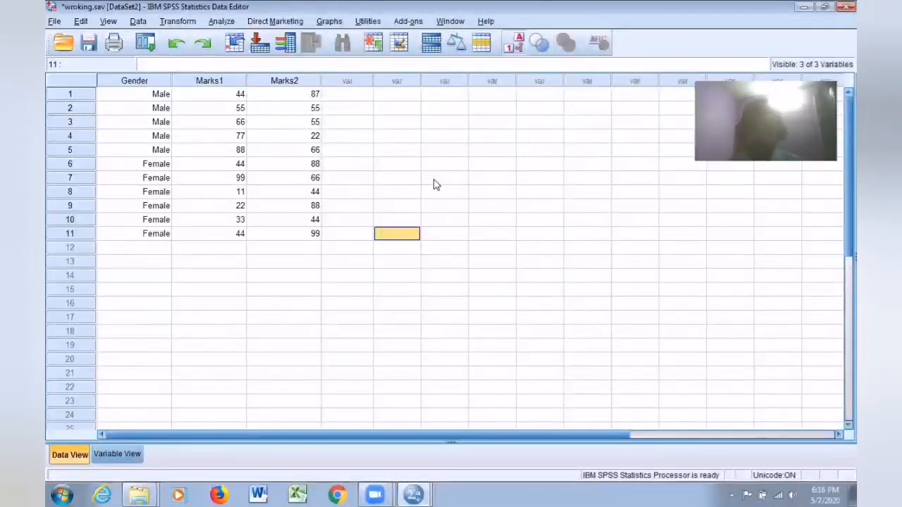
pyautogui.click(442, 151)
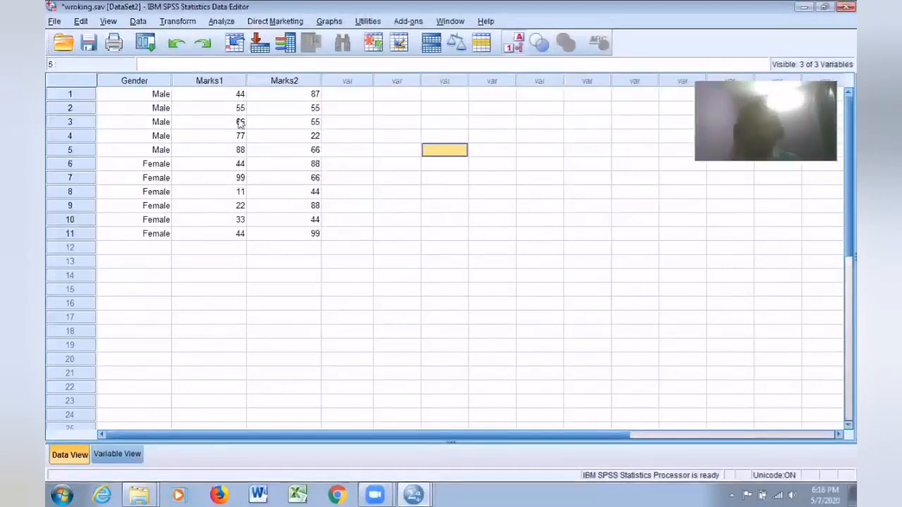
pyautogui.click(53, 22)
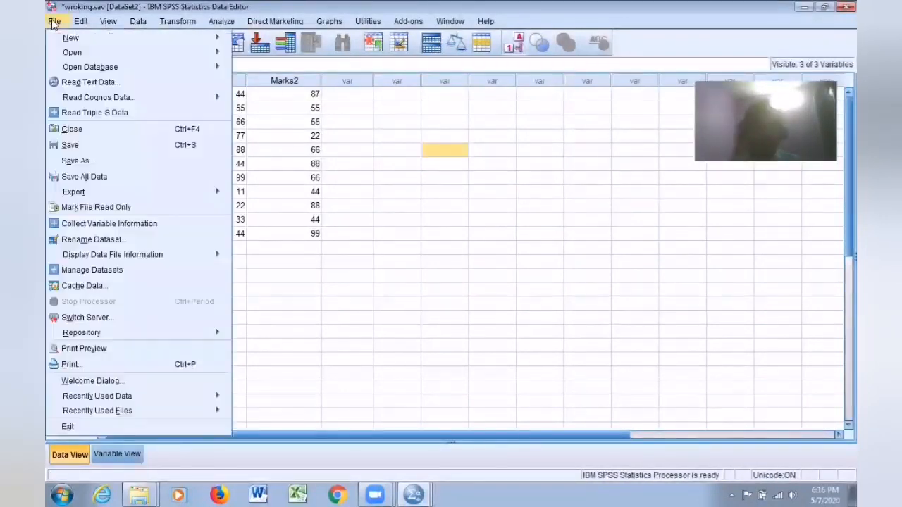
pyautogui.click(84, 147)
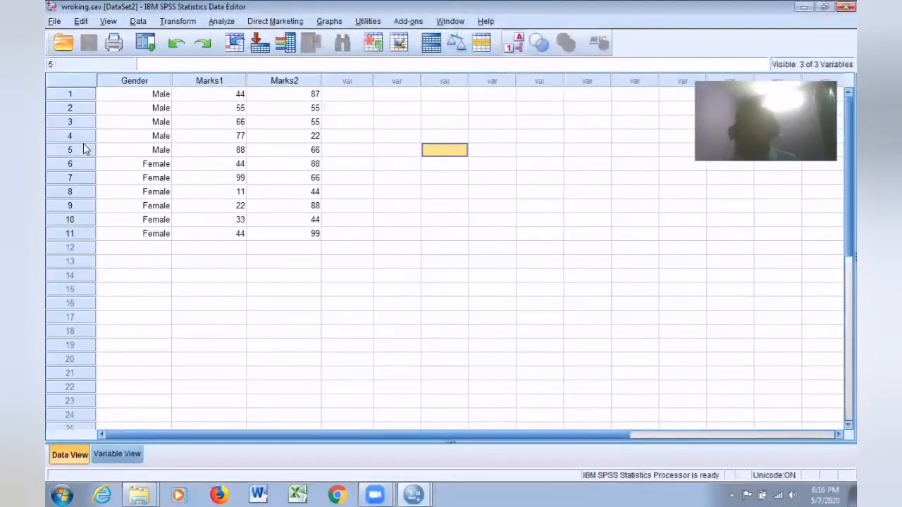
# Exit SPSS without saving the output viewer contents or the Untitled2 dataset.
pyautogui.click(54, 21)
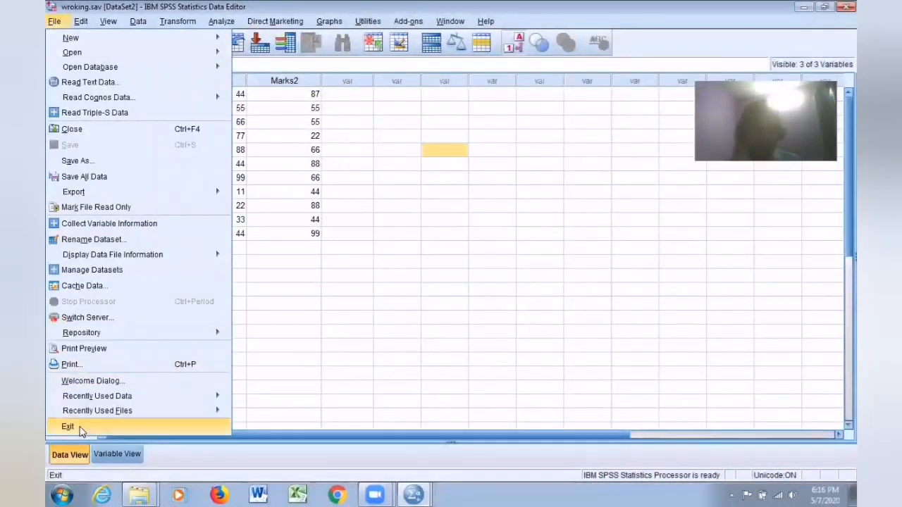
pyautogui.press('Return')
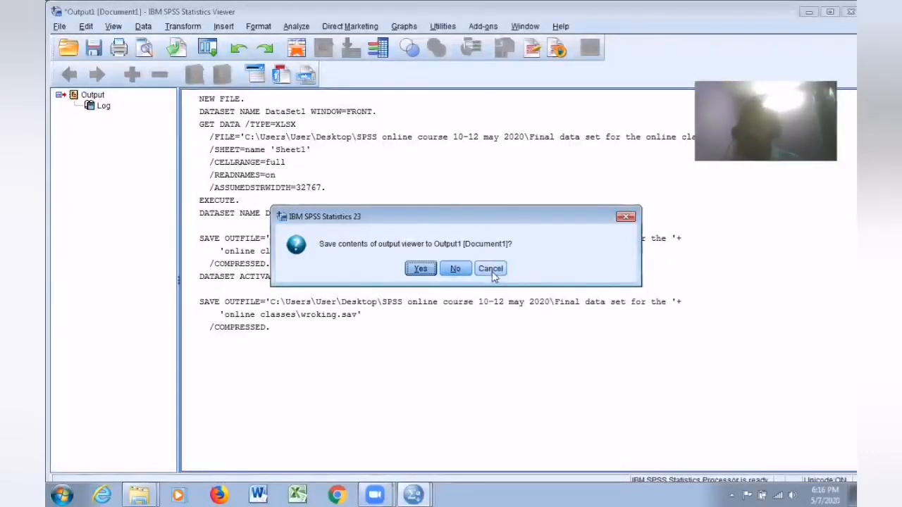
pyautogui.click(456, 269)
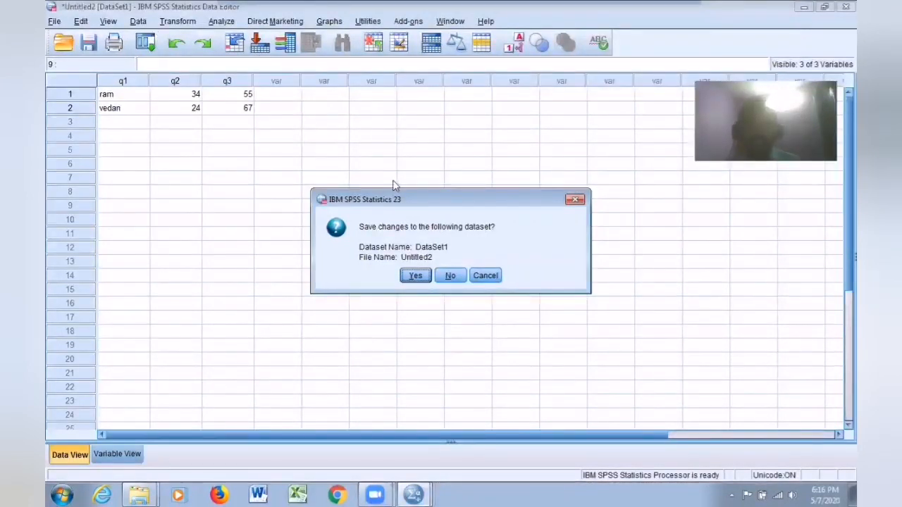
pyautogui.click(451, 276)
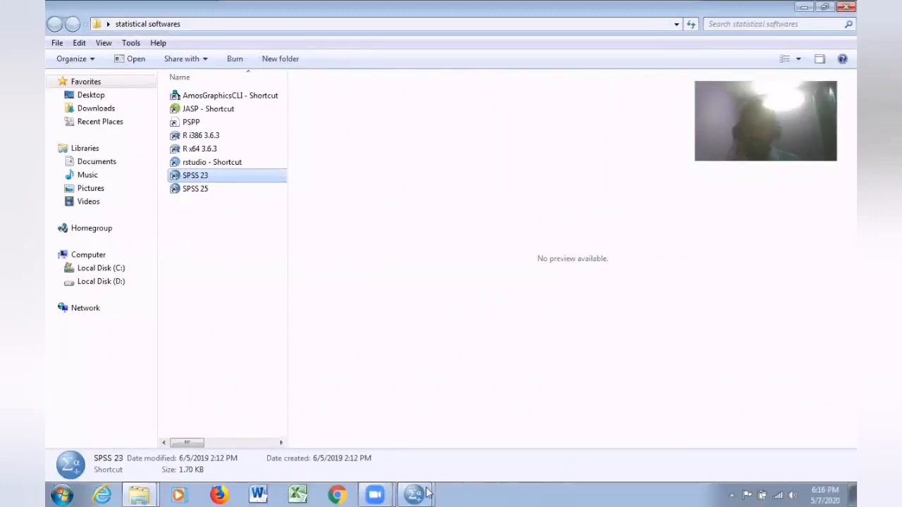
# Close the output viewer of the SPSS session still running without saving its contents.
pyautogui.moveTo(429, 491)
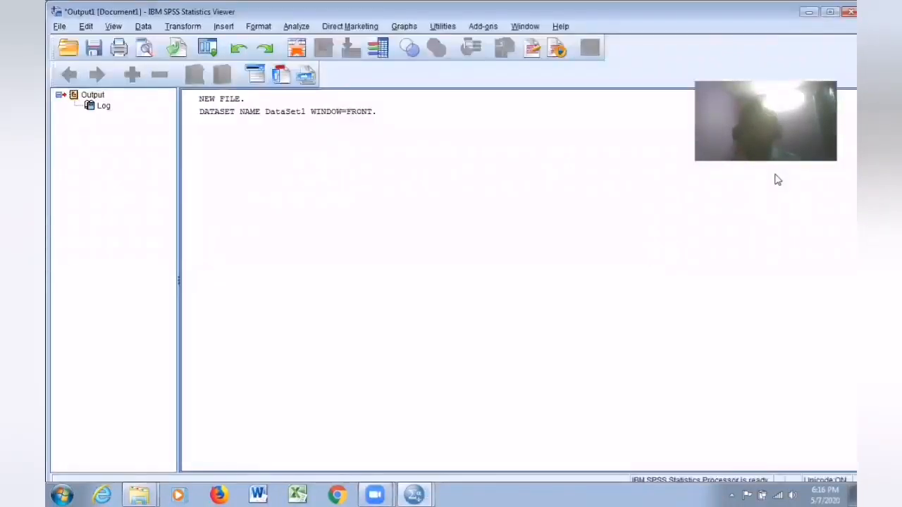
pyautogui.hotkey('alt', 'F4')
pyautogui.click(458, 269)
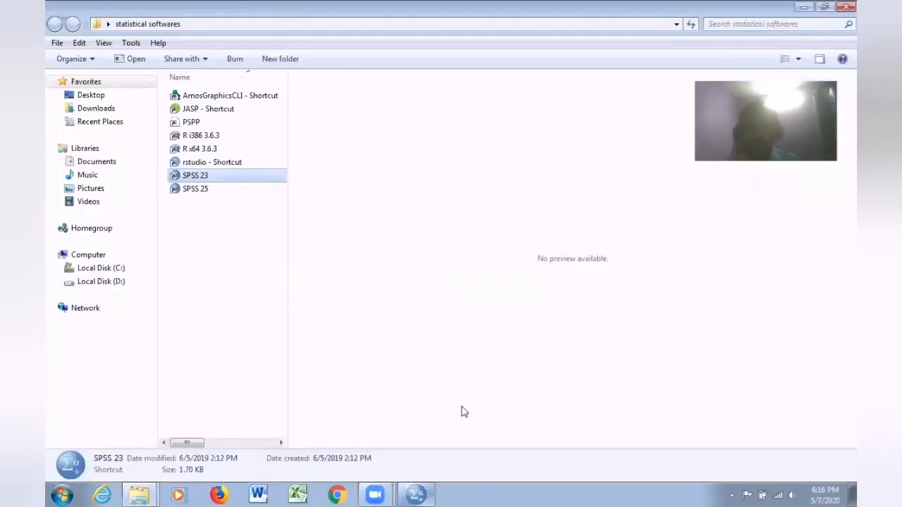
pyautogui.moveTo(421, 495)
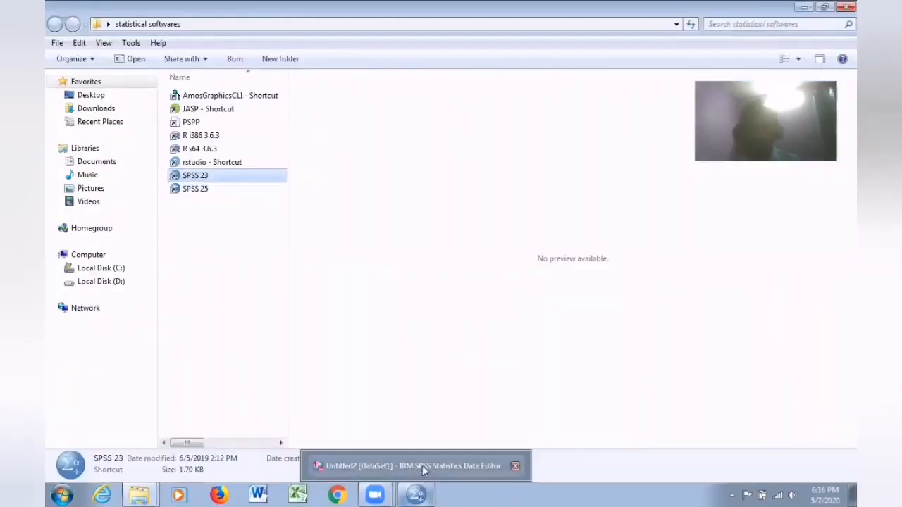
# In the running SPSS Data Editor, open wroking.sav from the Final data set for the online classes folder within SPSS online course 10-12 may 2020.
pyautogui.click(422, 466)
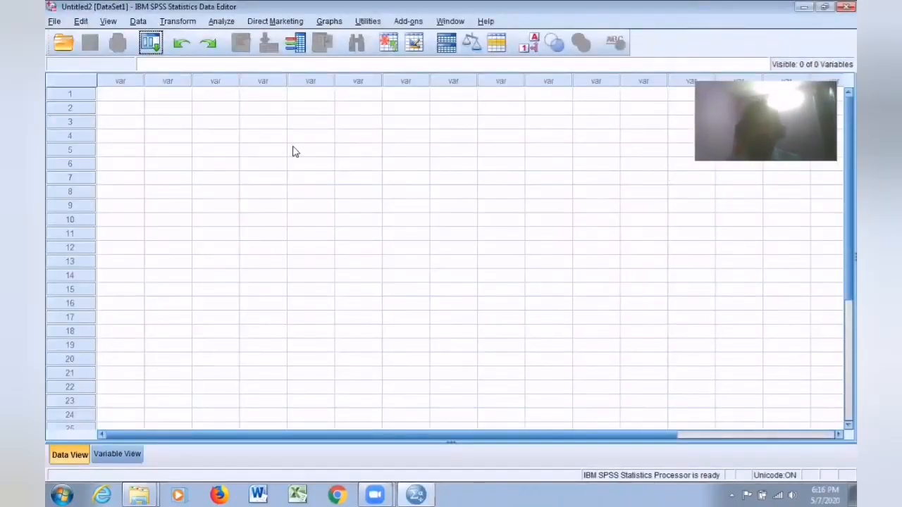
pyautogui.click(54, 21)
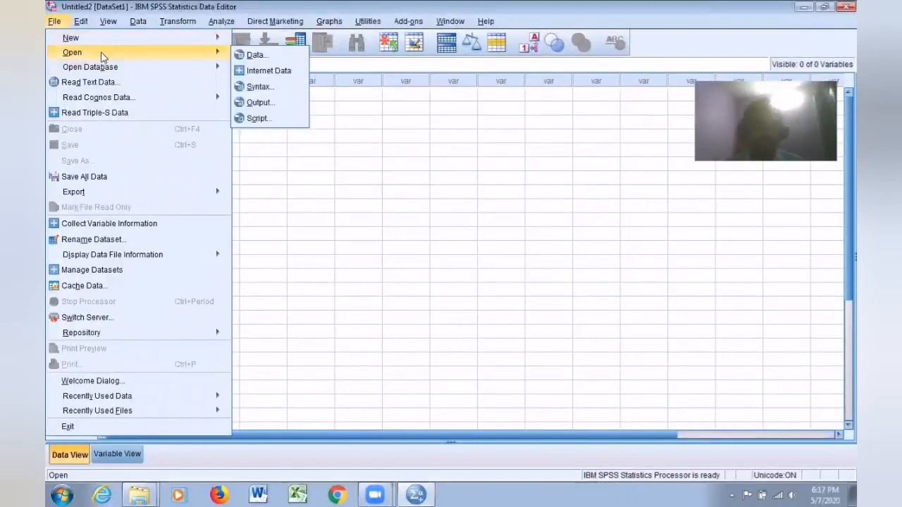
pyautogui.moveTo(204, 53)
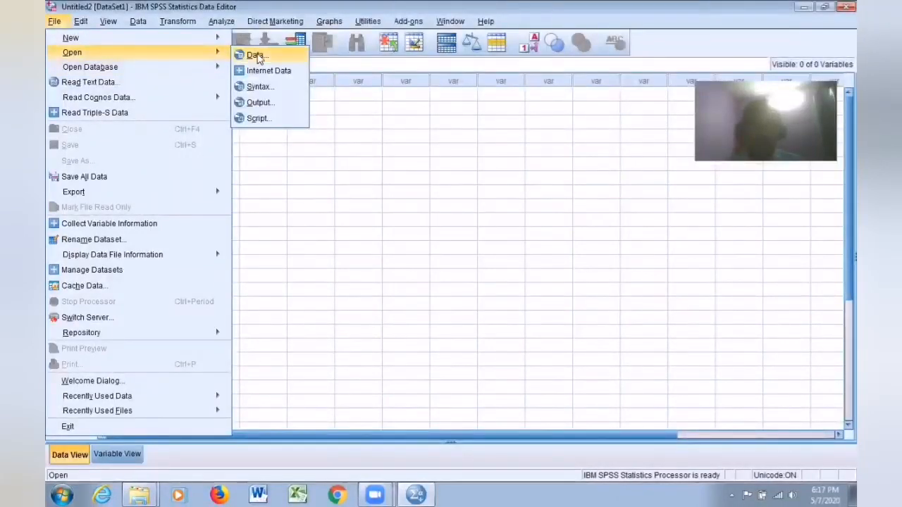
pyautogui.click(255, 55)
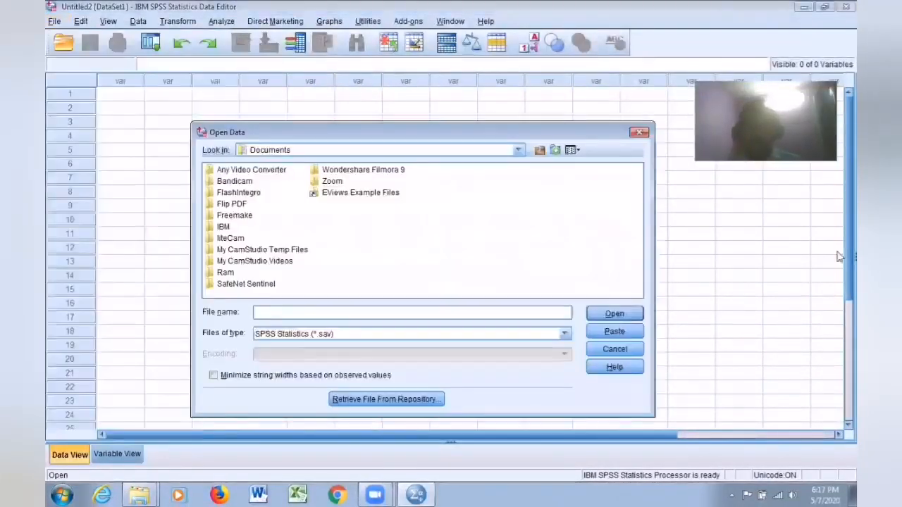
pyautogui.click(518, 150)
pyautogui.scroll(2, 386, 188)
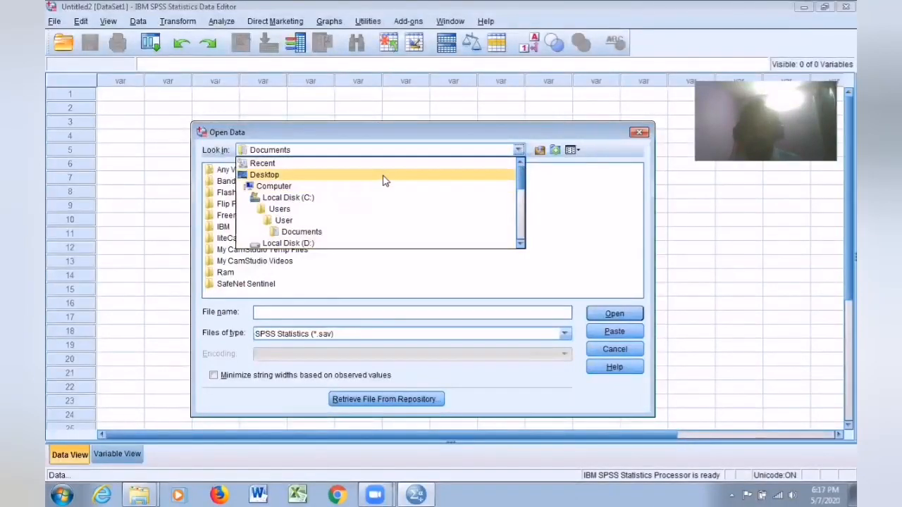
pyautogui.click(382, 176)
pyautogui.doubleClick(519, 215)
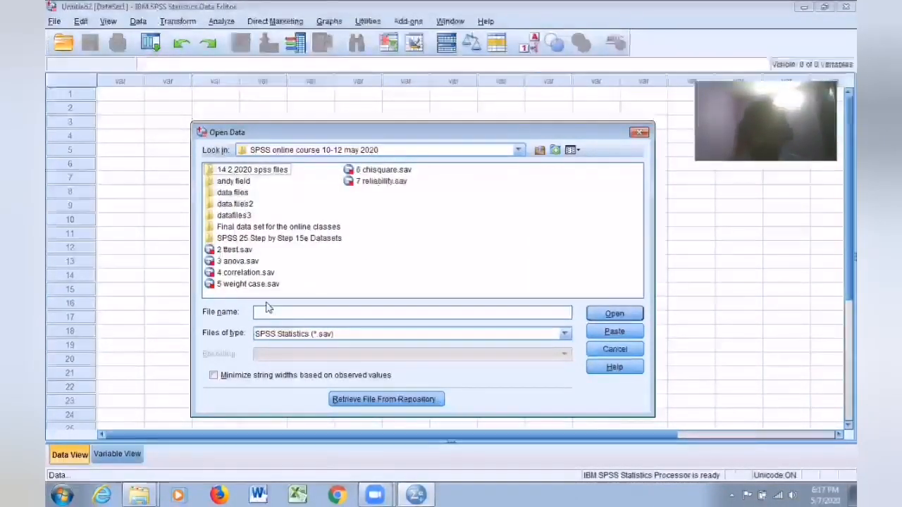
pyautogui.doubleClick(278, 227)
pyautogui.click(248, 251)
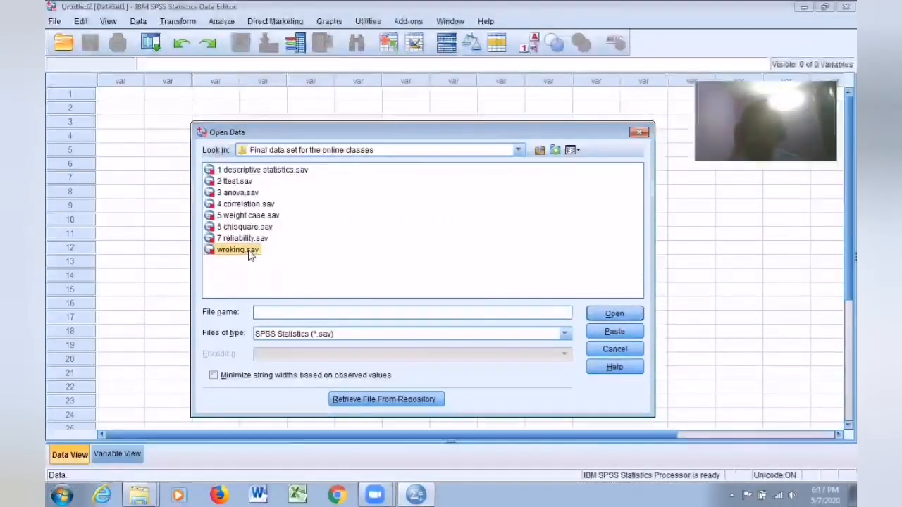
pyautogui.click(625, 317)
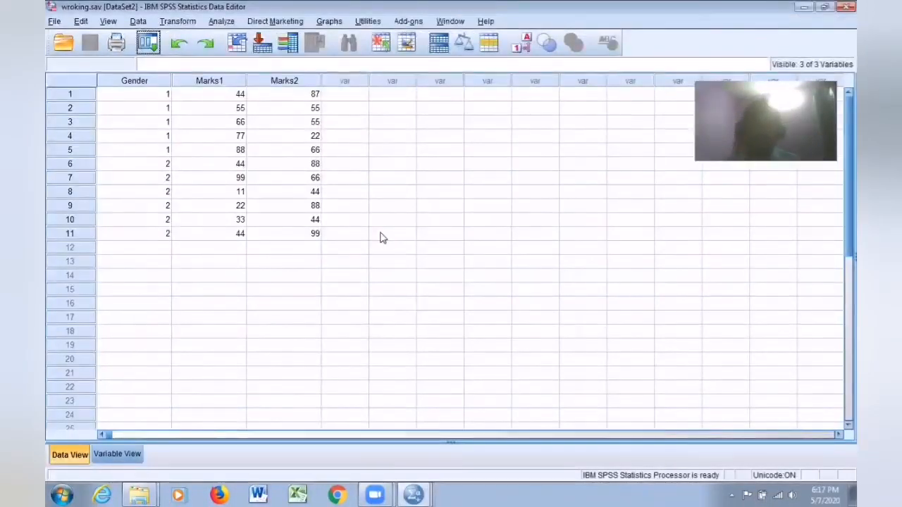
# Review the variable definitions of the wroking.sav dataset, and return to its data grid.
pyautogui.click(416, 494)
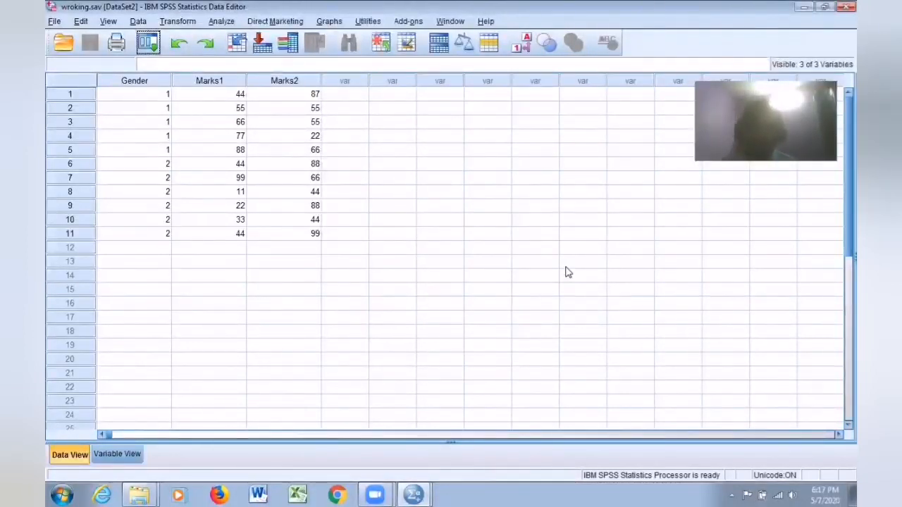
pyautogui.click(116, 453)
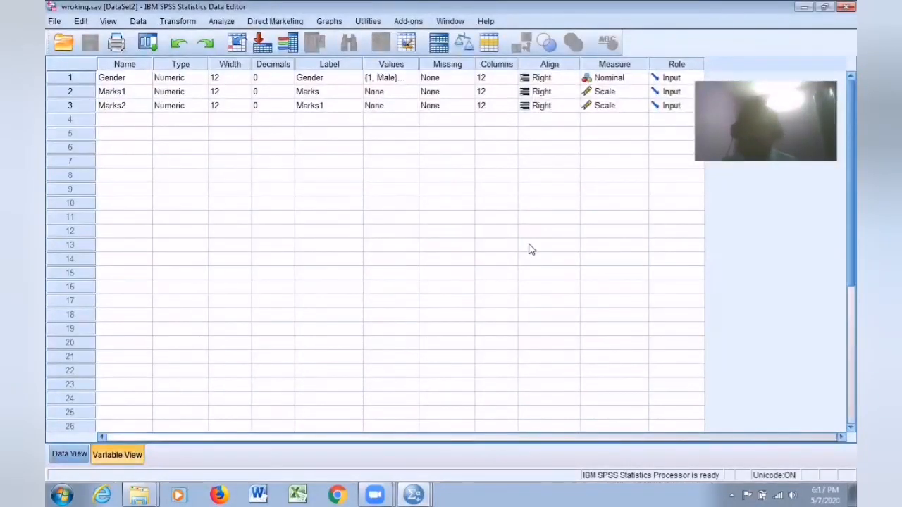
pyautogui.click(69, 454)
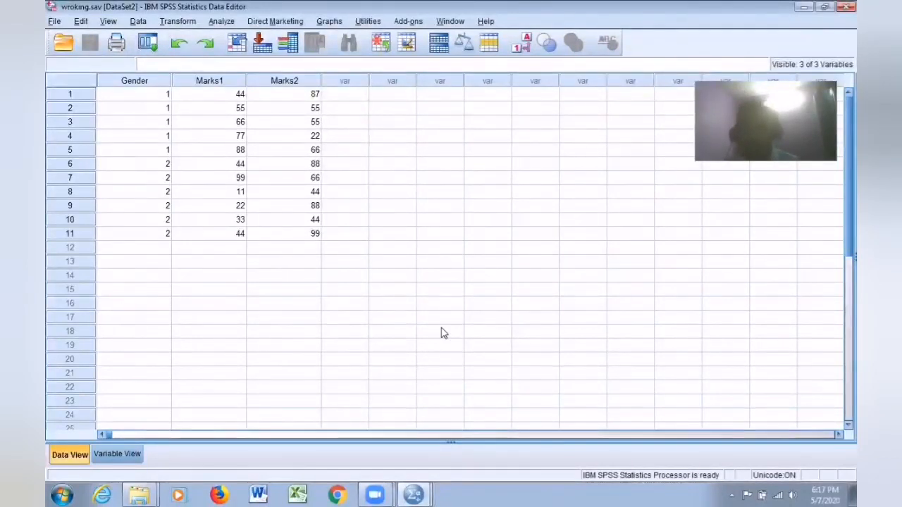
# Set up a Frequencies analysis and add Gender to the variables to analyse.
pyautogui.click(221, 21)
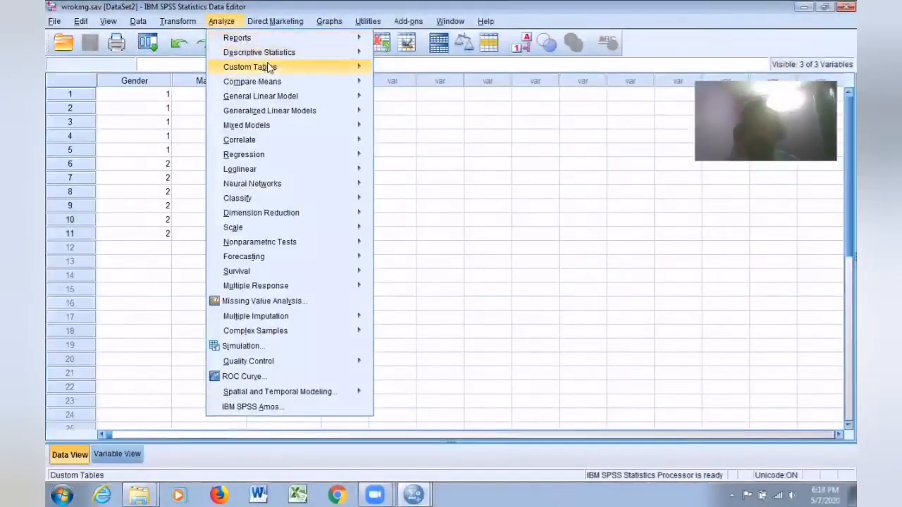
pyautogui.moveTo(281, 52)
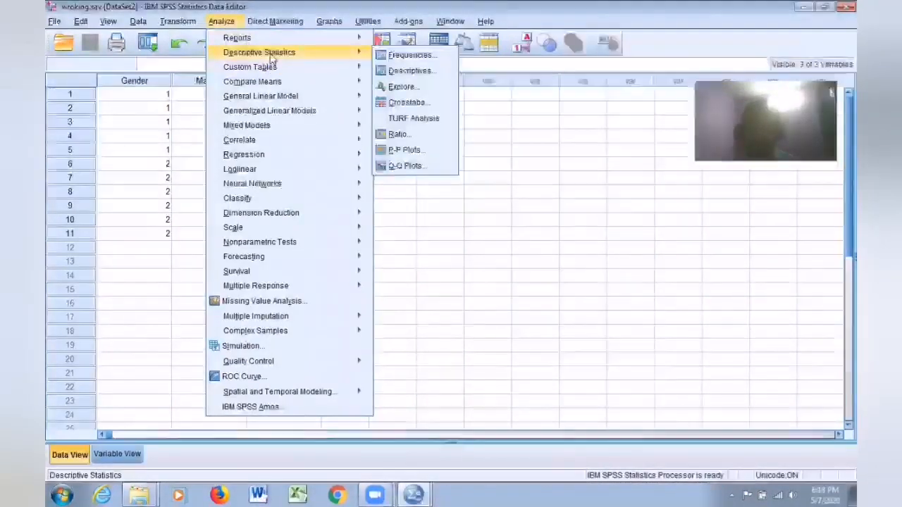
pyautogui.click(411, 55)
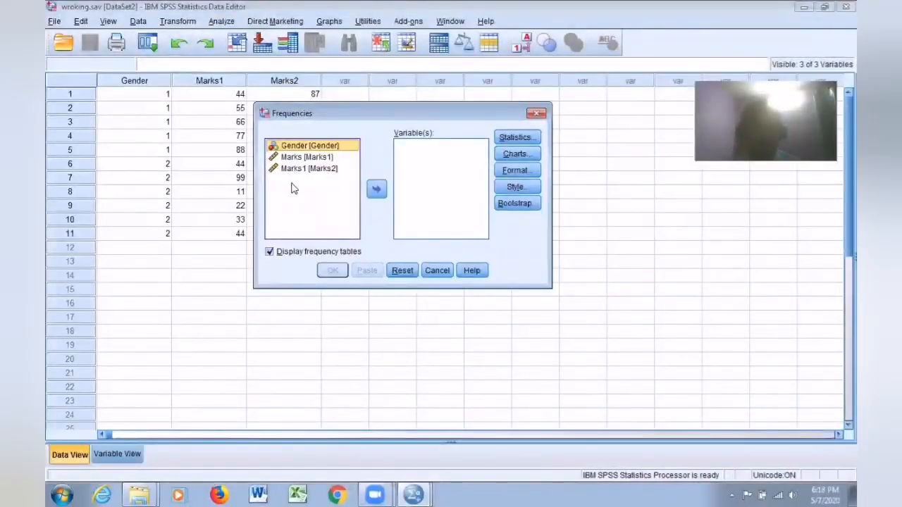
pyautogui.keyDown('ctrl'); pyautogui.click(303, 158); pyautogui.keyUp('ctrl')
pyautogui.keyDown('ctrl'); pyautogui.click(308, 170); pyautogui.keyUp('ctrl')
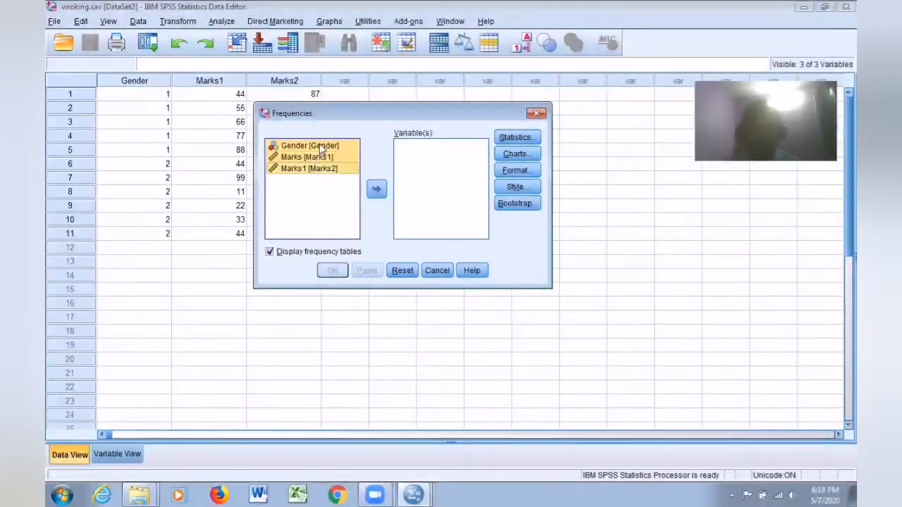
pyautogui.click(323, 148)
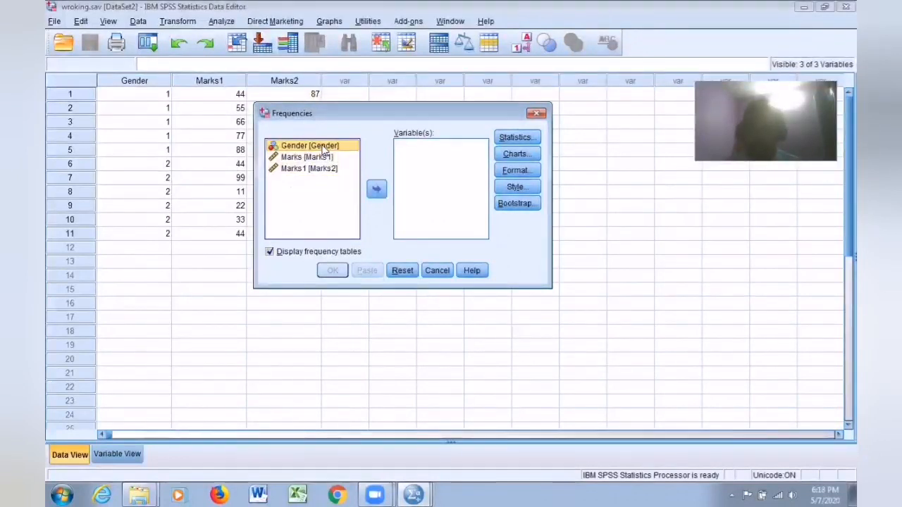
pyautogui.click(376, 189)
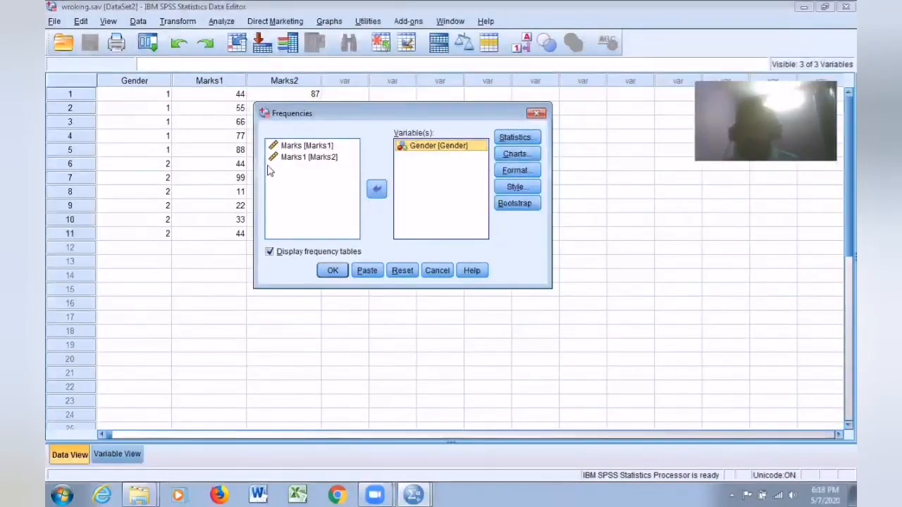
# Add Marks [Marks1] and Marks1 [Marks2] to the Frequencies variables and run the analysis.
pyautogui.click(294, 148)
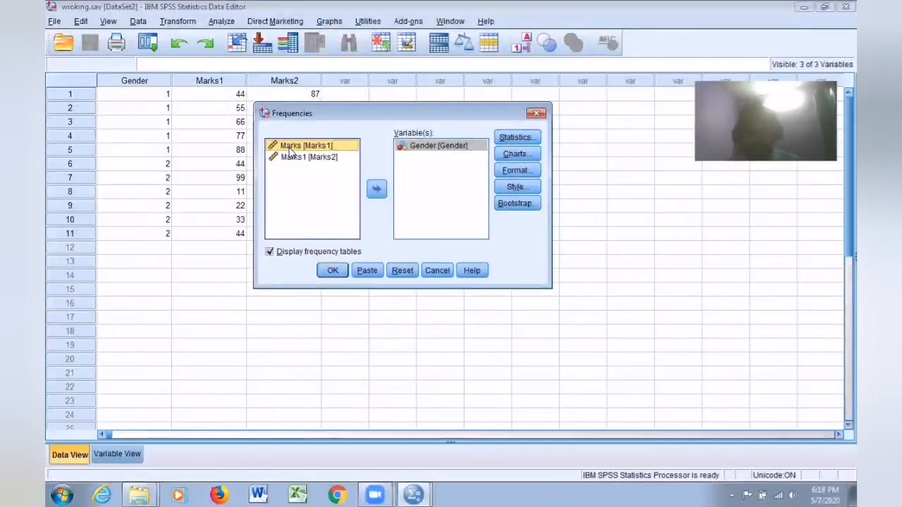
pyautogui.moveTo(291, 150); pyautogui.dragTo(297, 158)
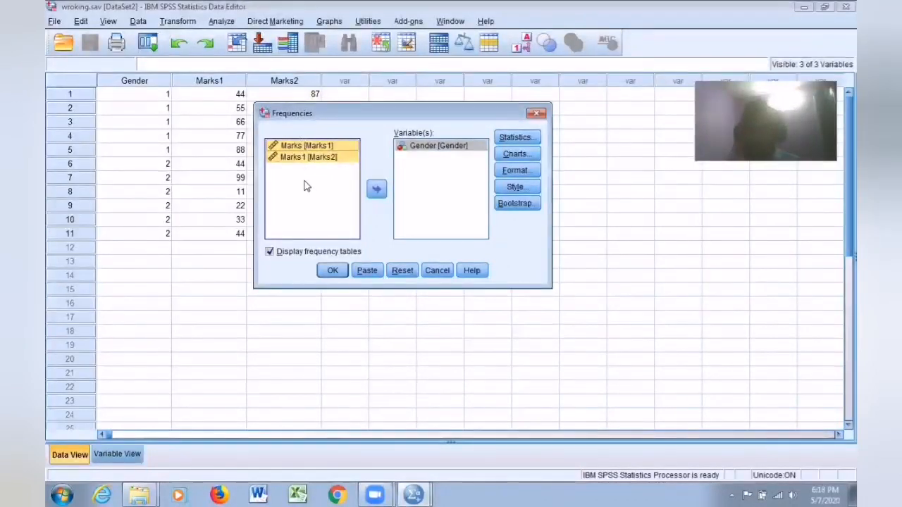
pyautogui.click(377, 192)
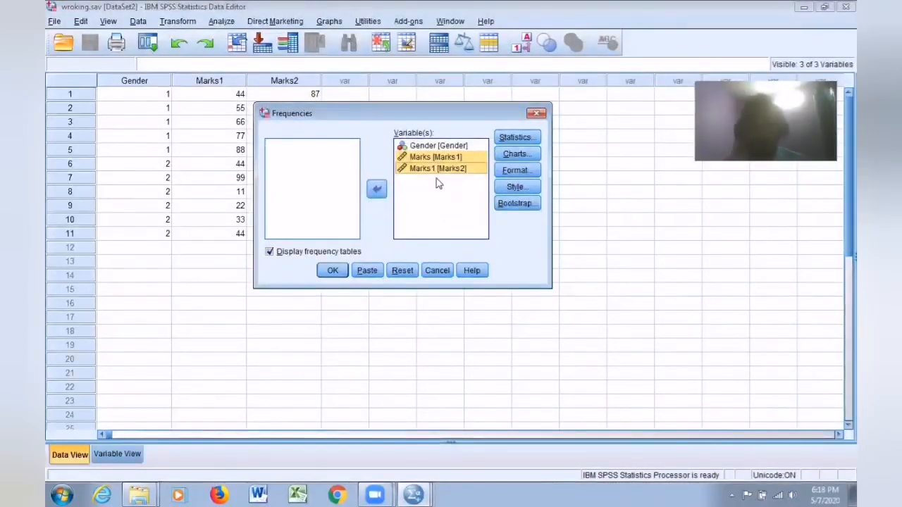
pyautogui.click(332, 270)
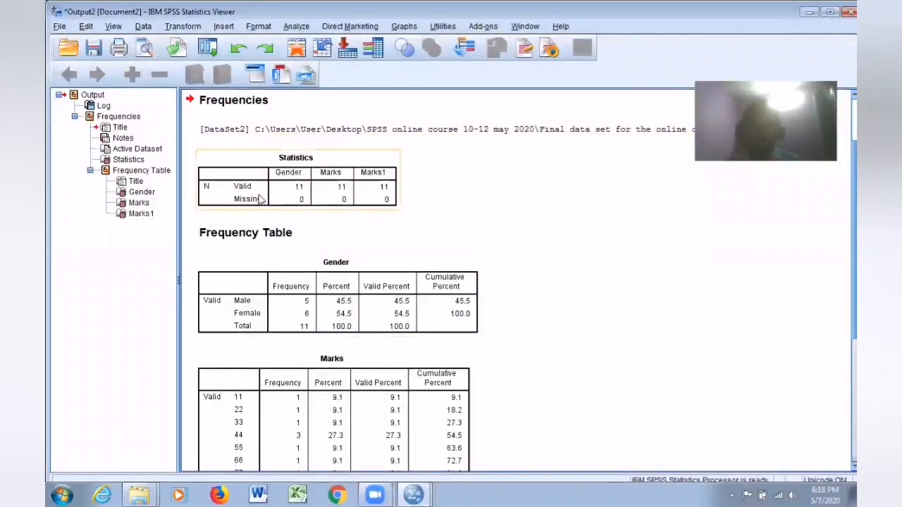
# Examine the Statistics table and the Gender, Marks and Marks1 frequency tables in the output.
pyautogui.scroll(-2, 301, 149)
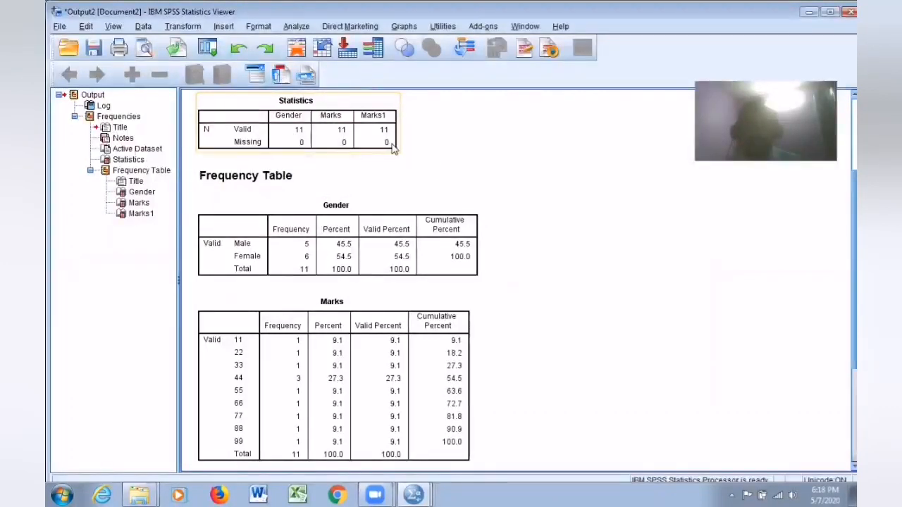
pyautogui.scroll(-2, 575, 224)
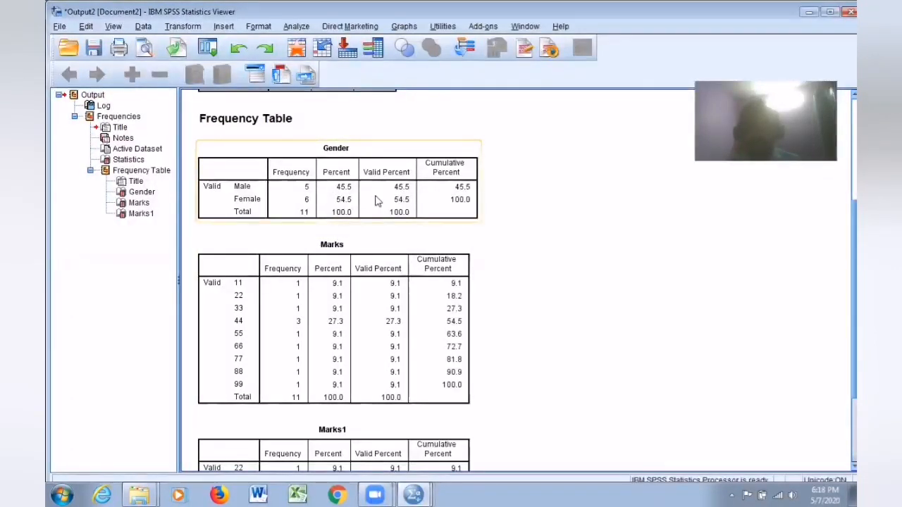
pyautogui.scroll(-2, 409, 217)
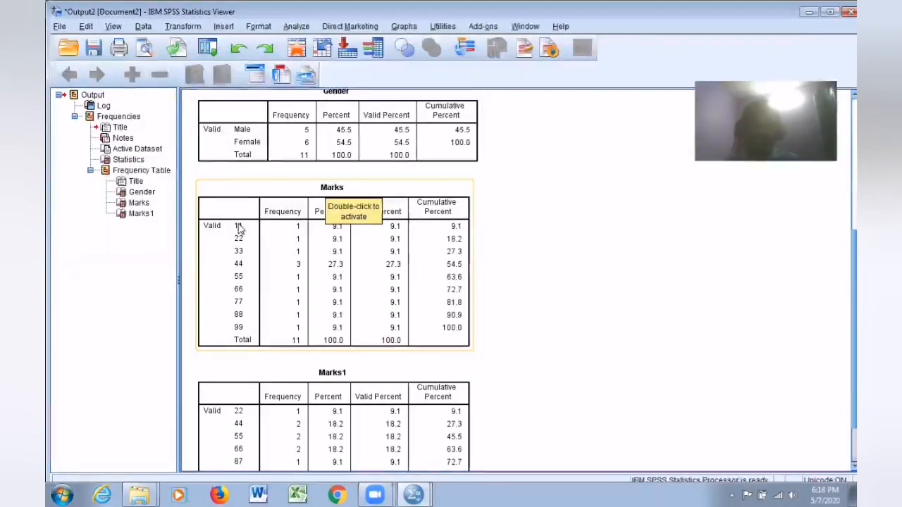
pyautogui.scroll(-2, 310, 381)
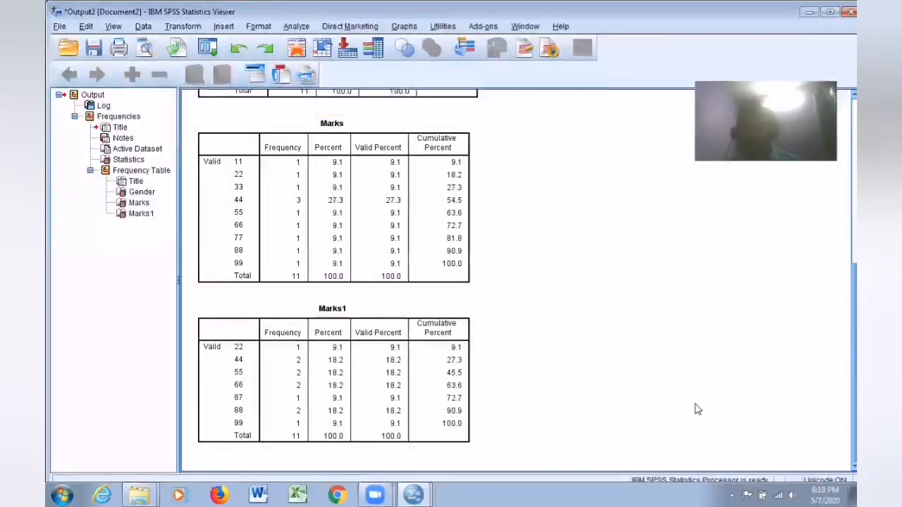
pyautogui.scroll(5, 484, 200)
# Reopen the Frequencies analysis and remove Gender from the variables to analyse.
pyautogui.click(296, 26)
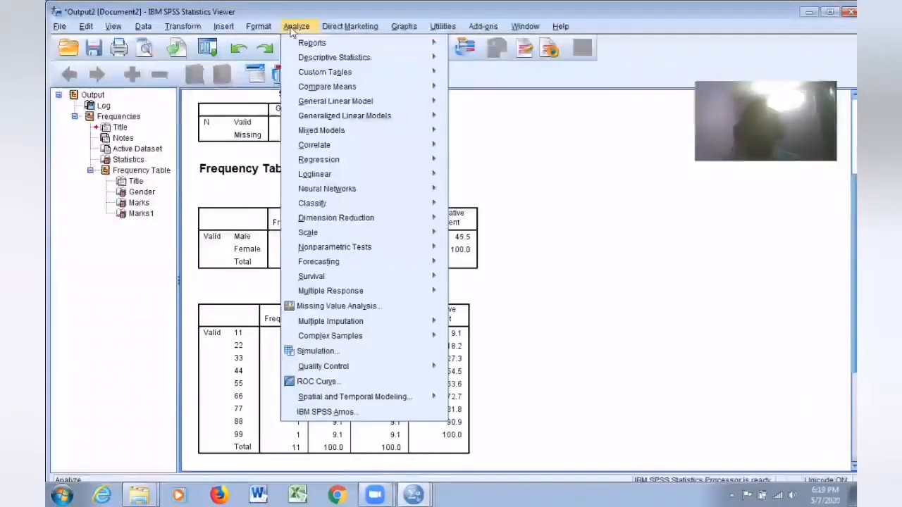
pyautogui.moveTo(316, 62)
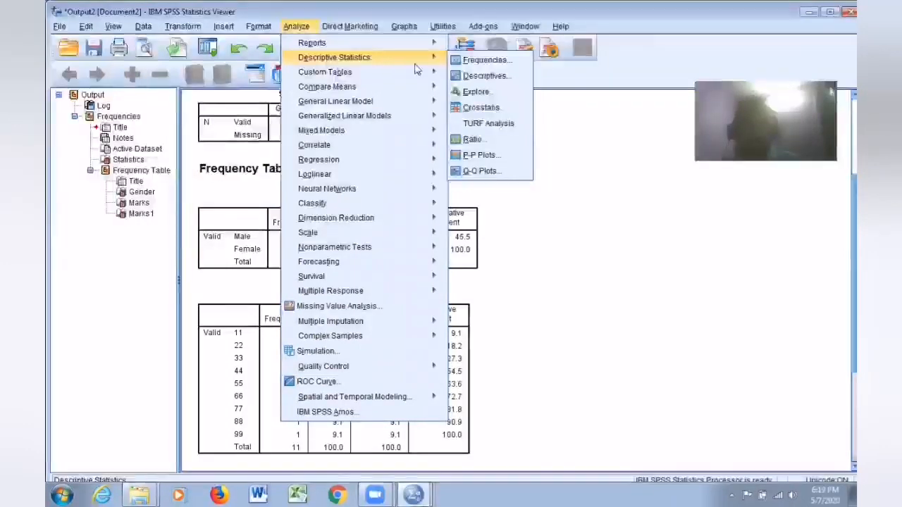
pyautogui.click(479, 61)
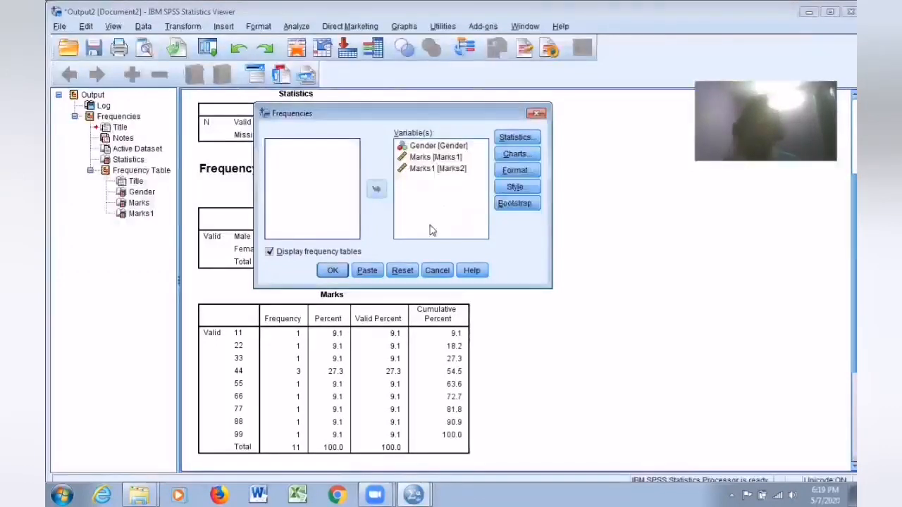
pyautogui.click(460, 149)
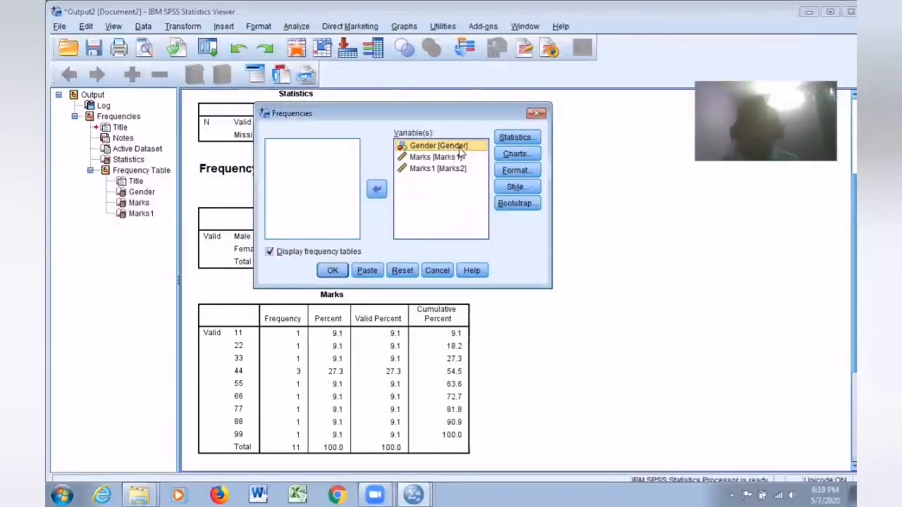
pyautogui.click(376, 190)
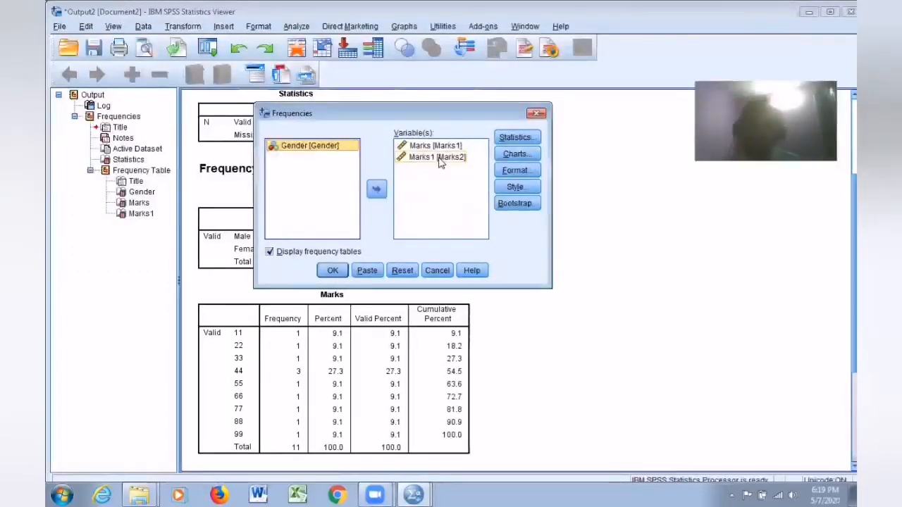
# Include mean, median, mode, sum, standard deviation, minimum and maximum in the Frequencies statistics.
pyautogui.click(515, 137)
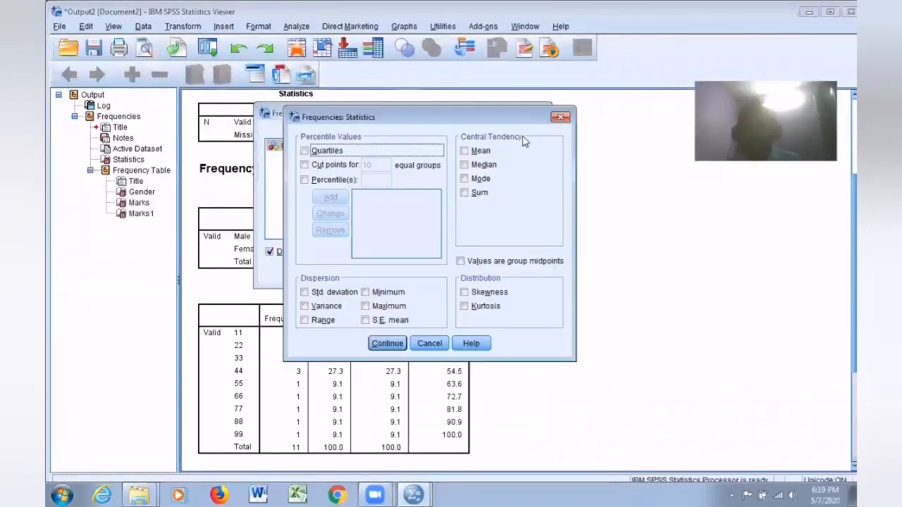
pyautogui.click(468, 153)
pyautogui.click(466, 165)
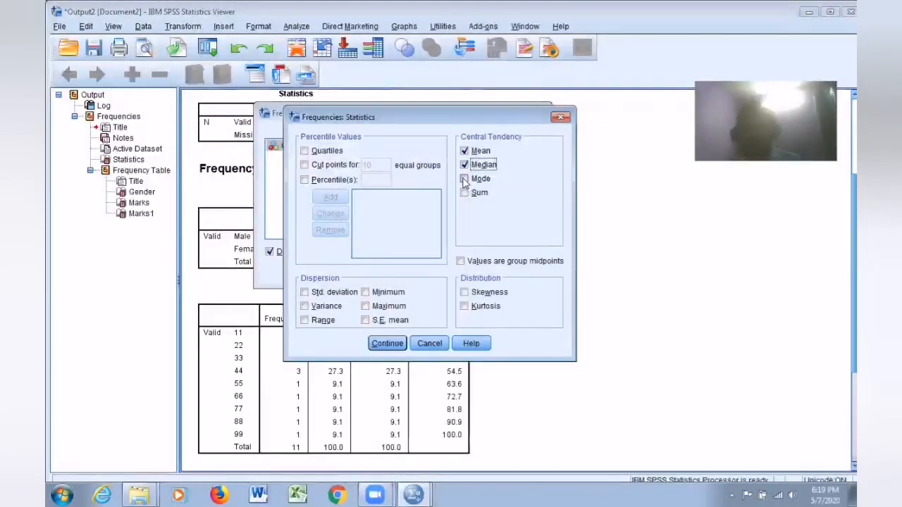
pyautogui.click(465, 194)
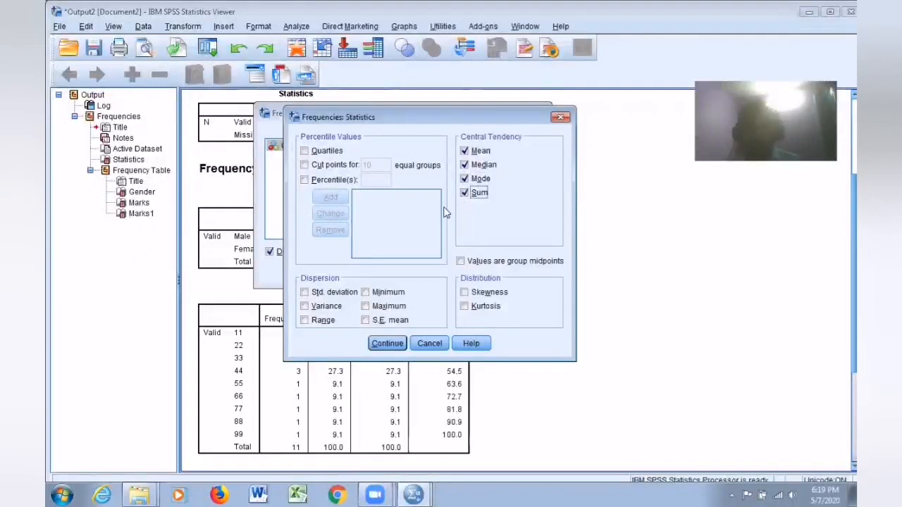
pyautogui.click(364, 308)
pyautogui.click(305, 294)
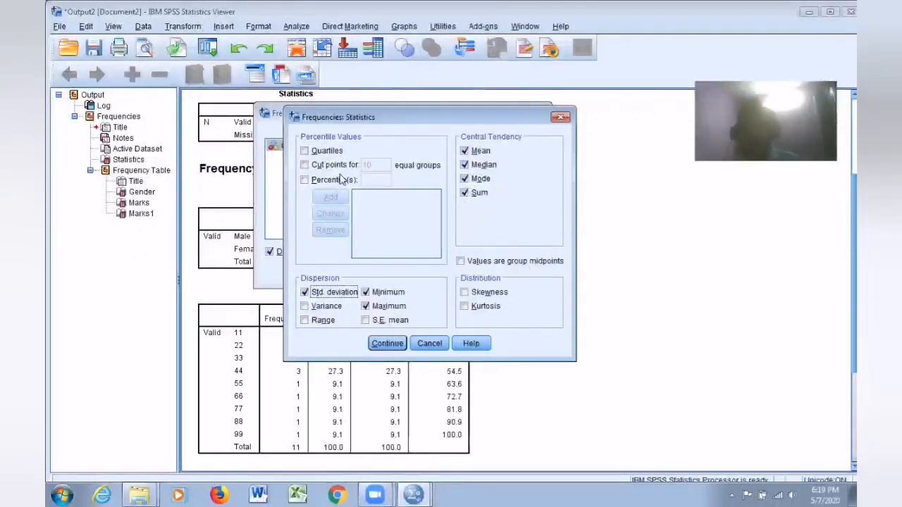
pyautogui.click(397, 346)
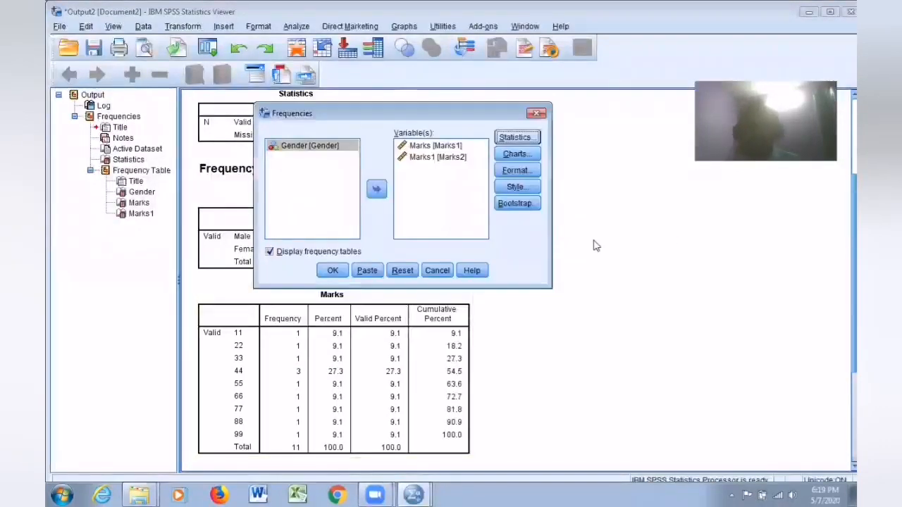
# Run the Frequencies analysis for Marks and Marks1 and review the descriptive statistics and frequency tables in the output.
pyautogui.click(334, 274)
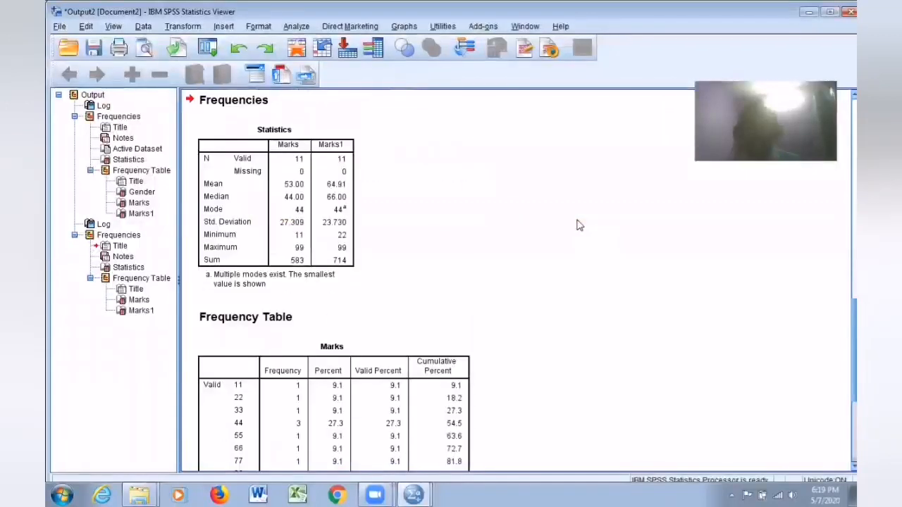
pyautogui.click(211, 187)
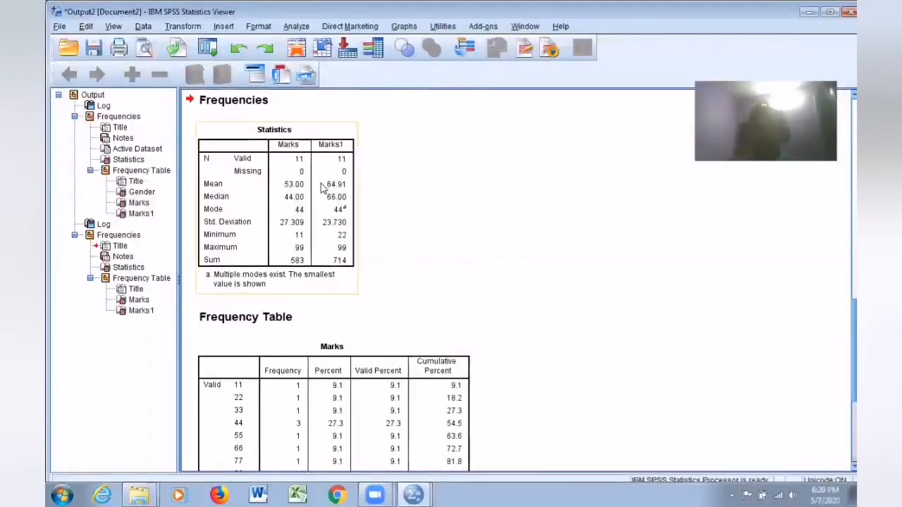
pyautogui.scroll(-3, 476, 254)
pyautogui.scroll(-10, 533, 312)
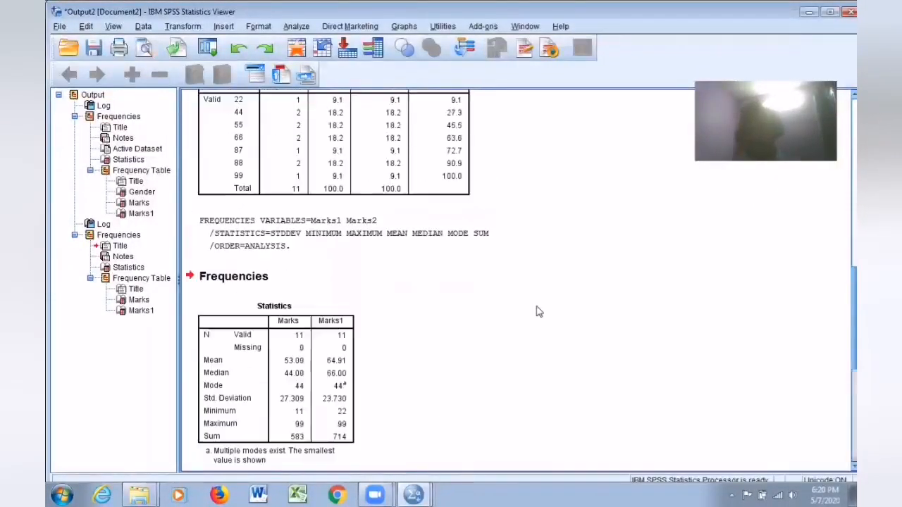
pyautogui.scroll(5, 537, 310)
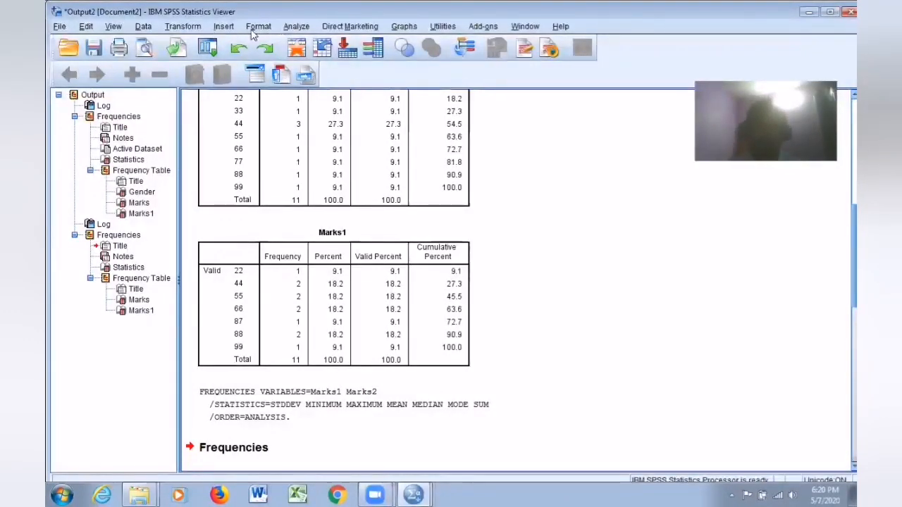
# Reopen the Frequencies analysis and replace Marks [Marks1] and Marks1 [Marks2] with Gender as the only variable to analyse.
pyautogui.click(296, 26)
pyautogui.moveTo(335, 62)
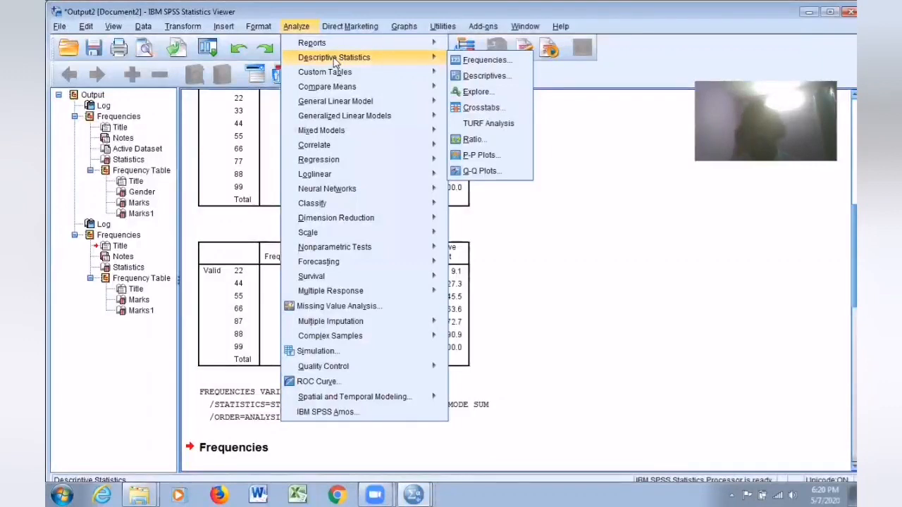
pyautogui.click(485, 60)
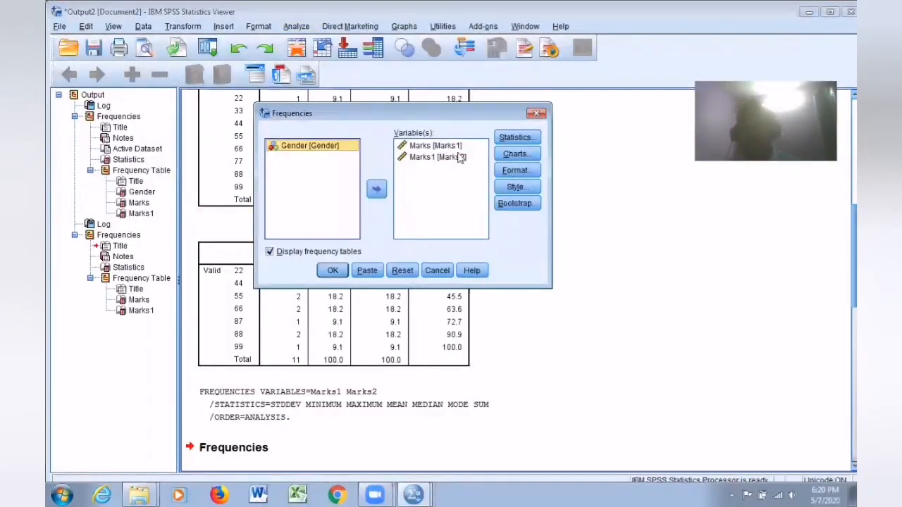
pyautogui.click(436, 145)
pyautogui.click(376, 189)
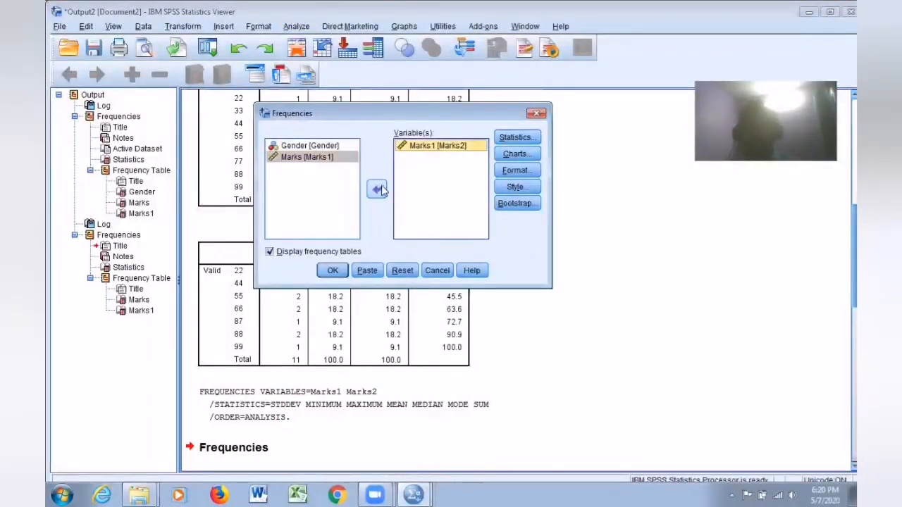
pyautogui.click(378, 189)
pyautogui.click(325, 146)
pyautogui.click(376, 189)
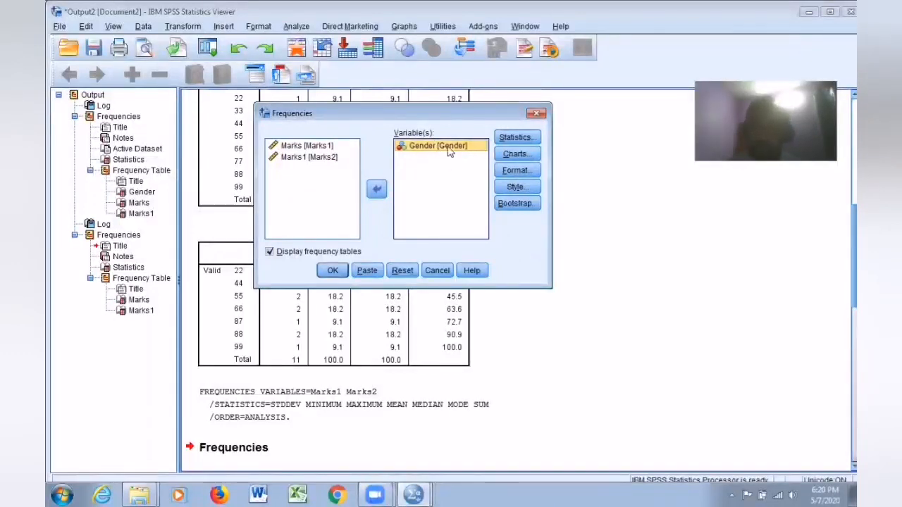
pyautogui.click(378, 191)
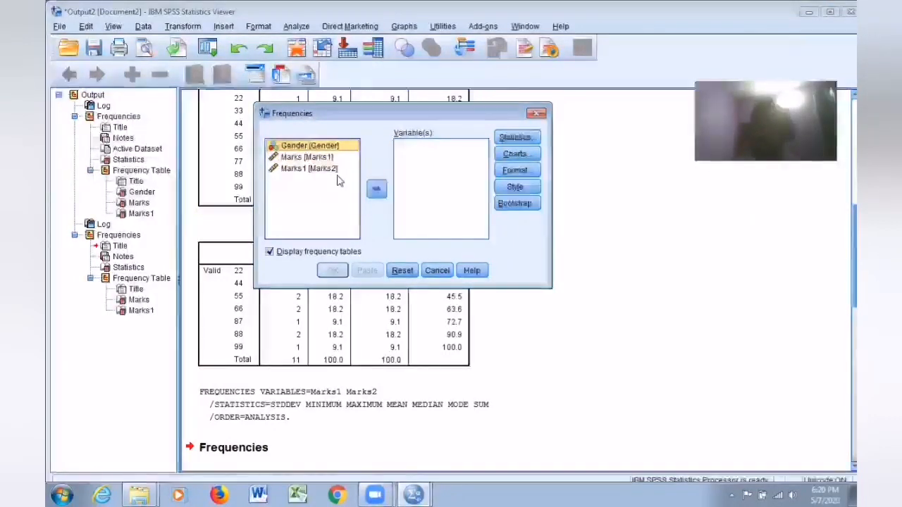
pyautogui.click(376, 191)
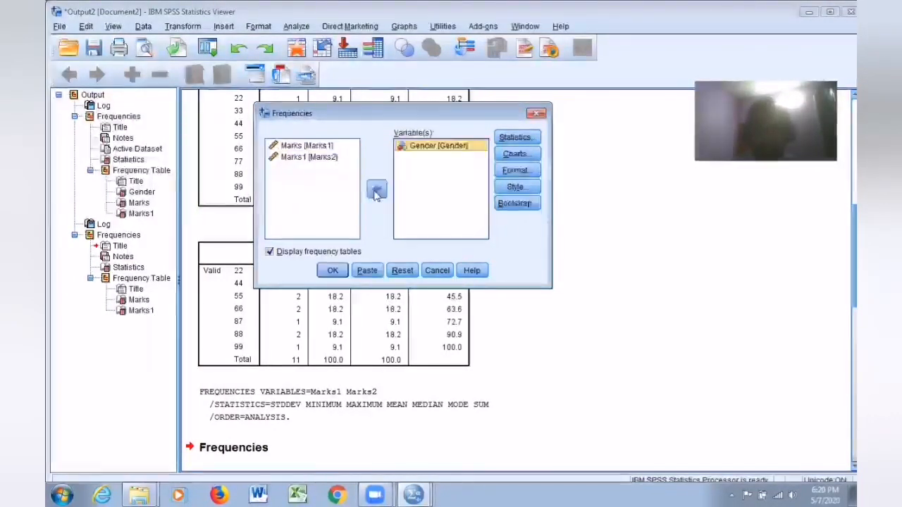
# Set the chart type to bar charts showing frequencies and run the Frequencies analysis for Gender.
pyautogui.click(513, 154)
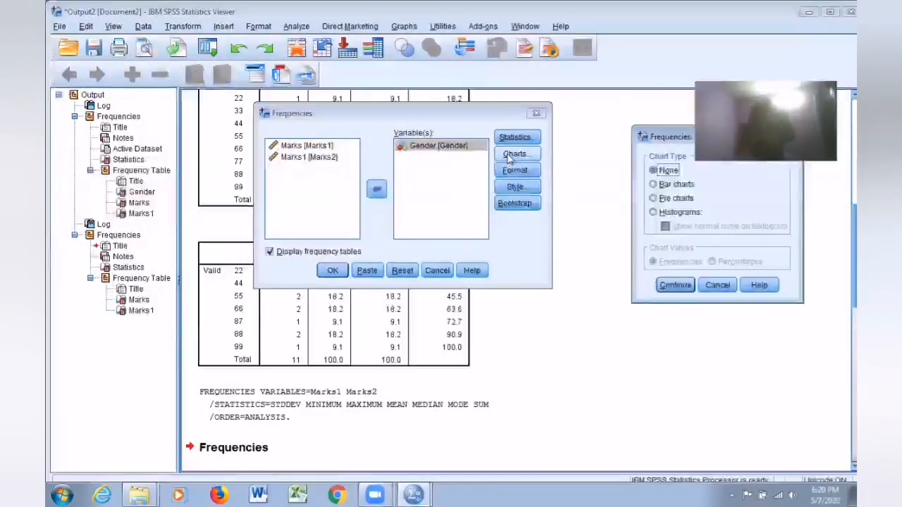
pyautogui.moveTo(676, 136); pyautogui.dragTo(634, 192)
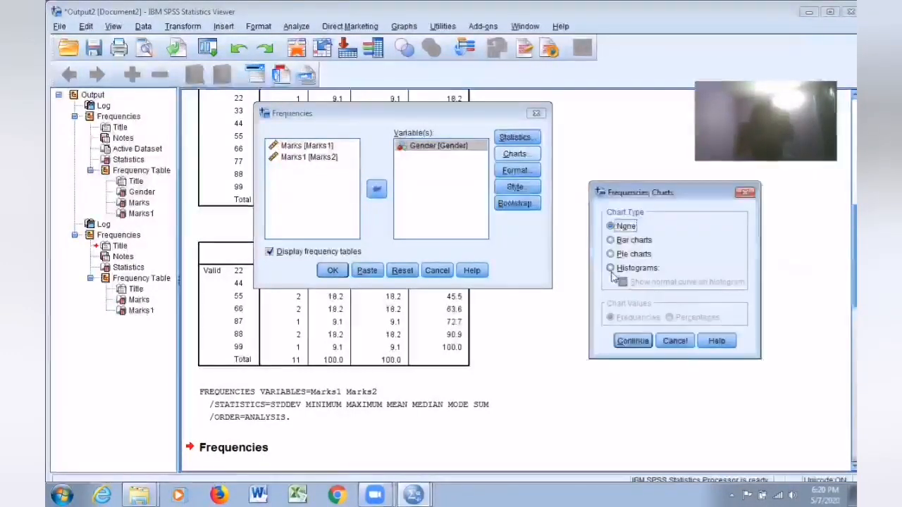
pyautogui.click(626, 243)
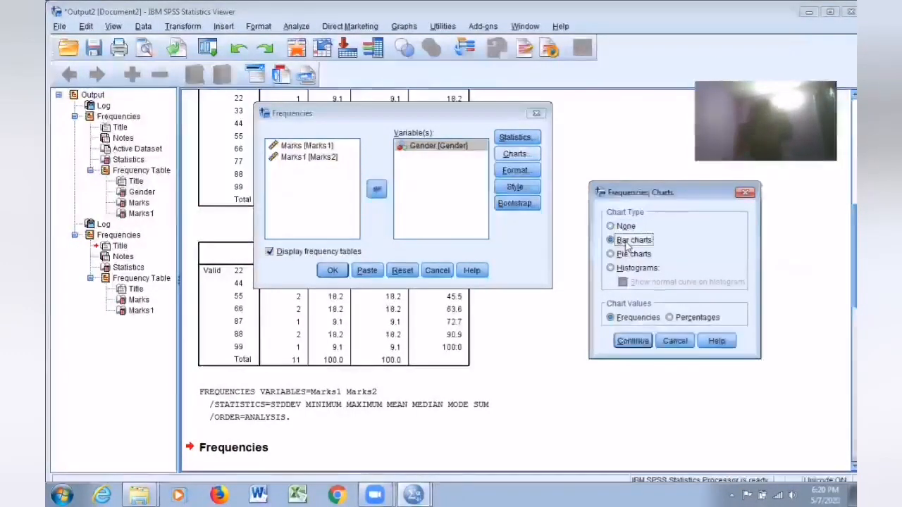
pyautogui.click(632, 341)
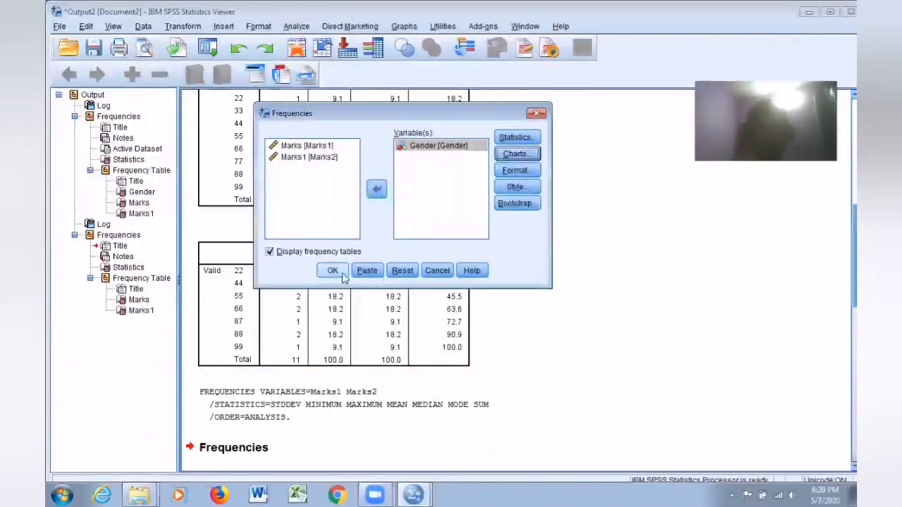
pyautogui.click(332, 270)
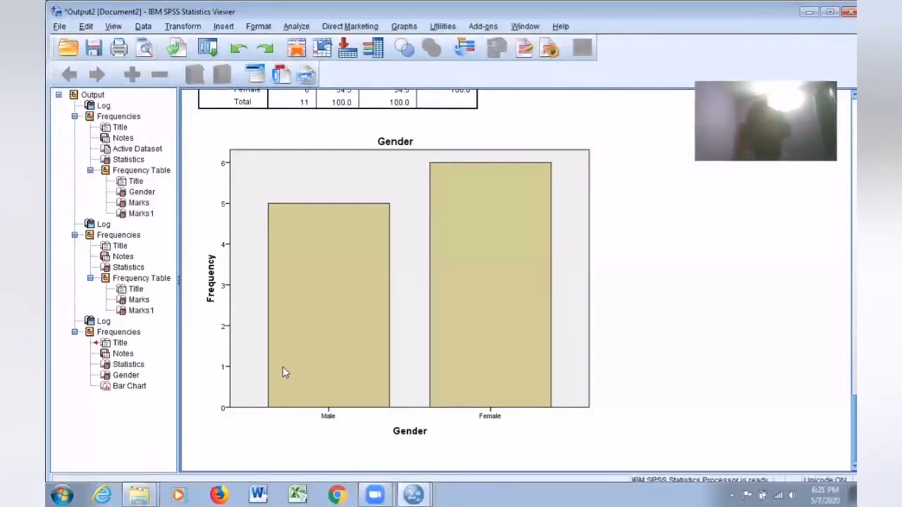
# Switch to the wroking.sav dataset and split the file with output organized by groups based on Gender.
pyautogui.click(414, 496)
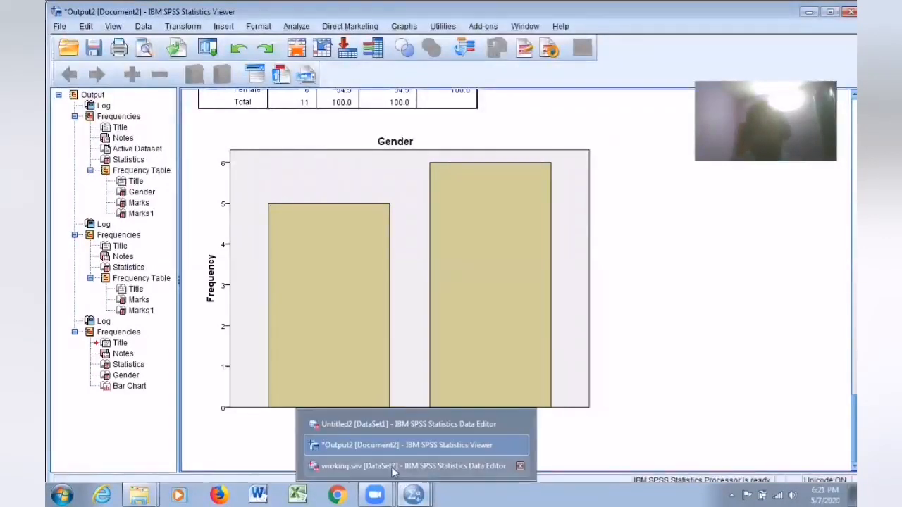
pyautogui.click(391, 466)
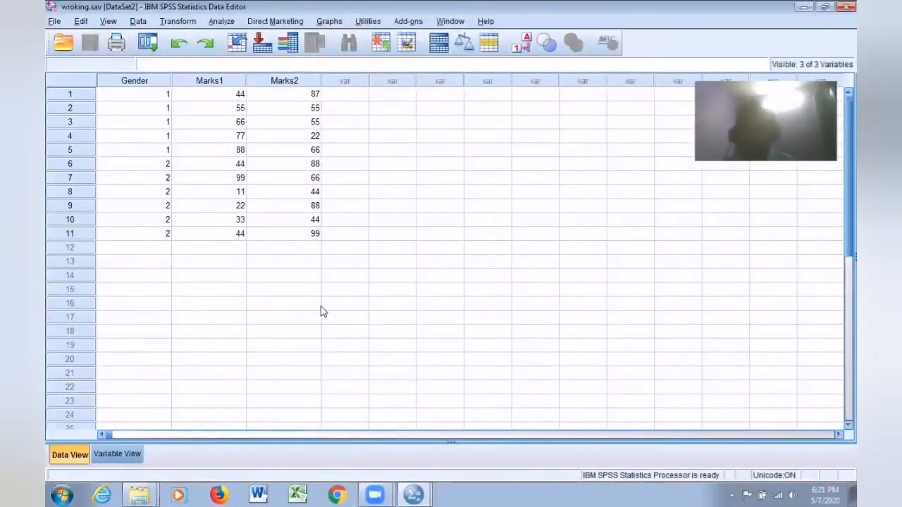
pyautogui.click(138, 21)
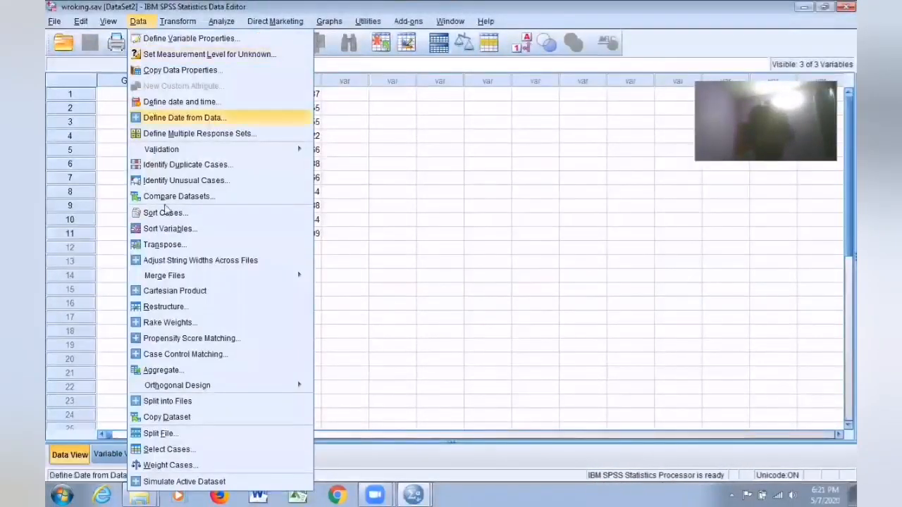
pyautogui.click(160, 433)
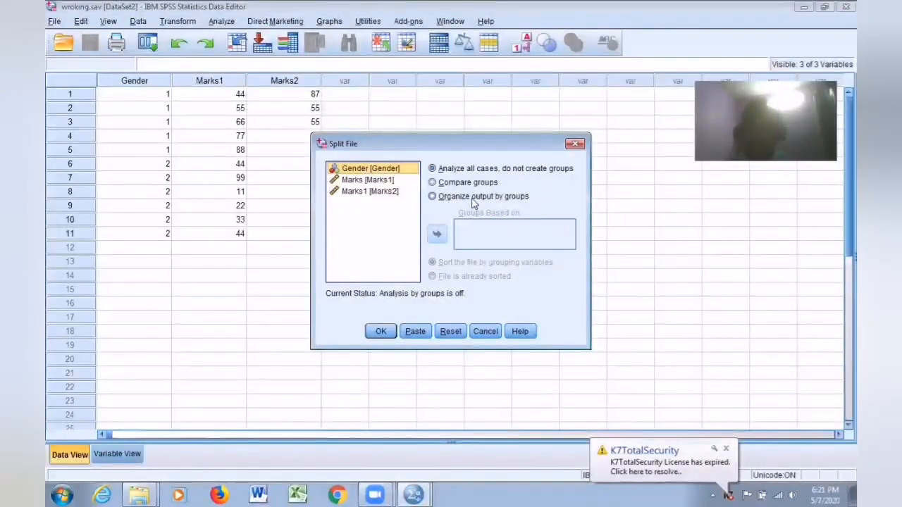
pyautogui.click(433, 197)
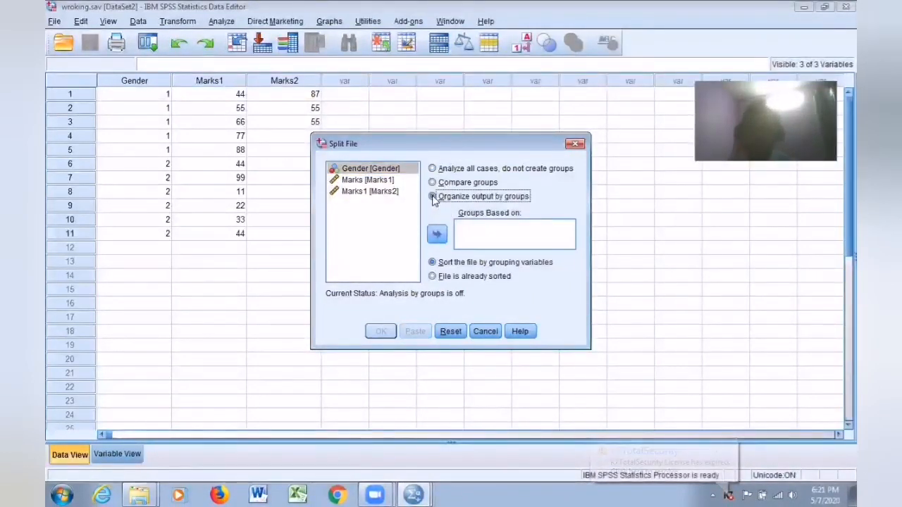
pyautogui.click(370, 169)
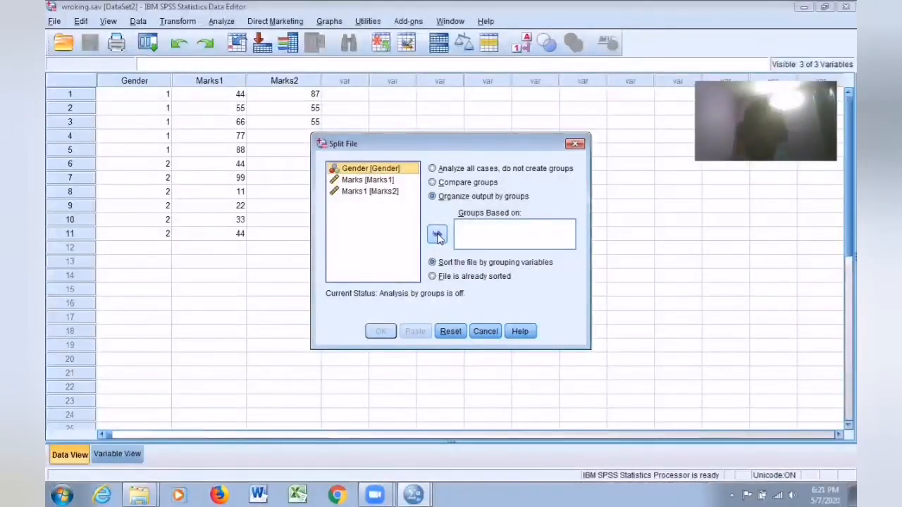
pyautogui.click(437, 236)
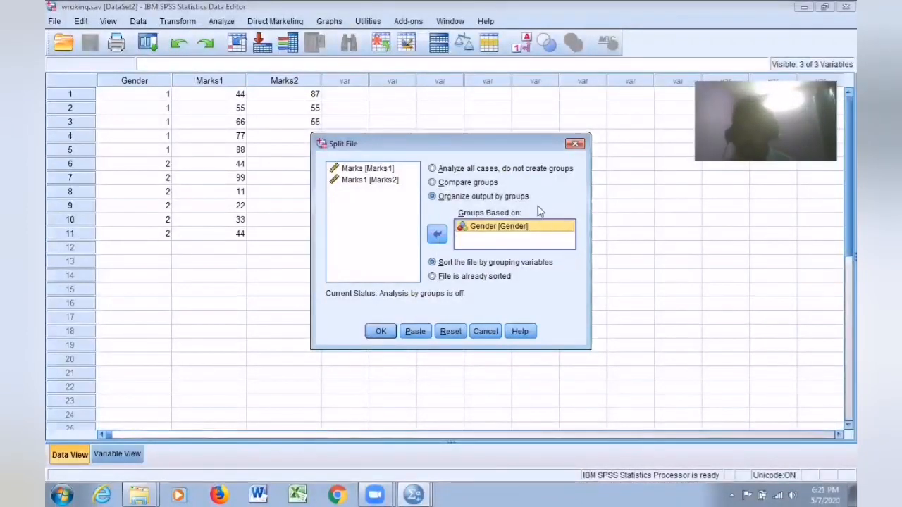
pyautogui.click(380, 331)
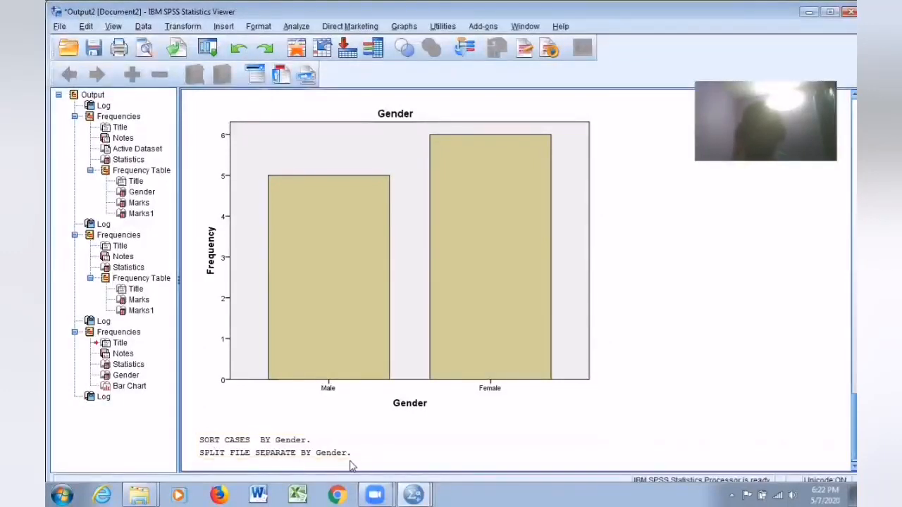
# Reopen the Frequencies analysis and replace Gender with Marks [Marks1] as the variable to analyse.
pyautogui.click(296, 28)
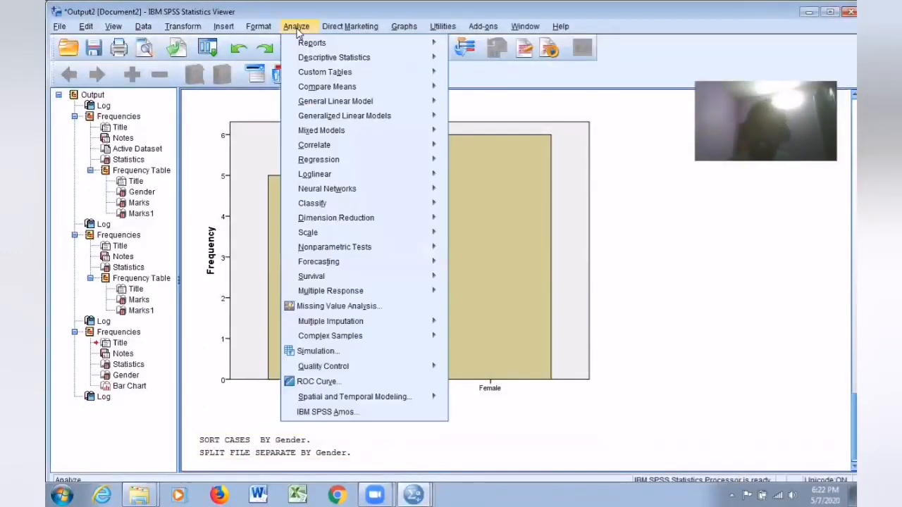
pyautogui.moveTo(331, 59)
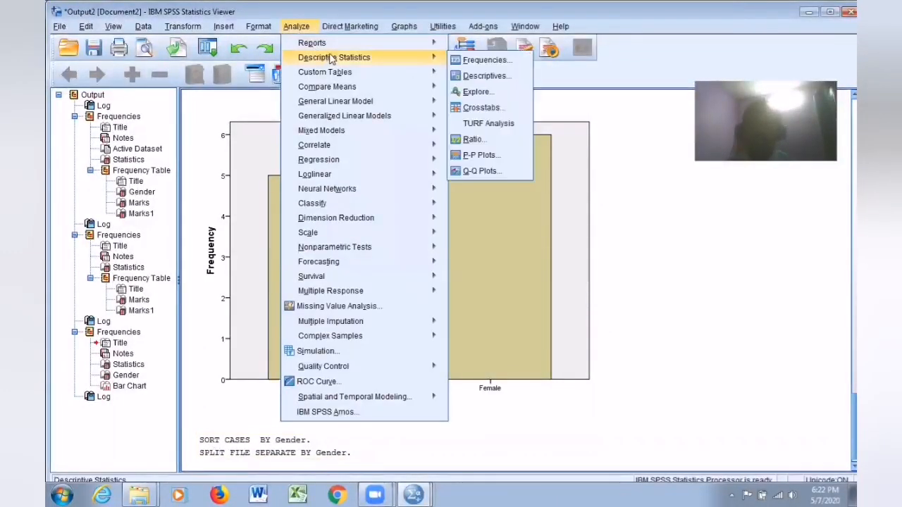
pyautogui.click(483, 62)
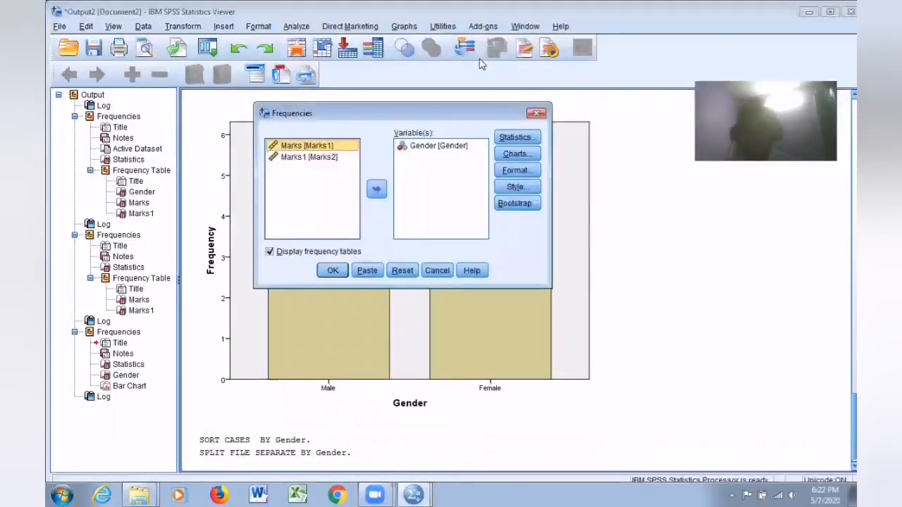
pyautogui.click(432, 147)
pyautogui.click(376, 190)
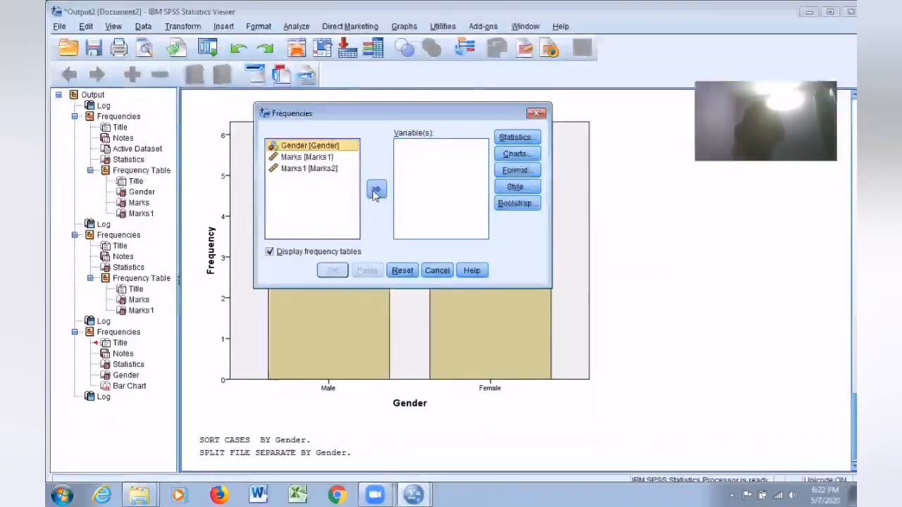
pyautogui.click(308, 157)
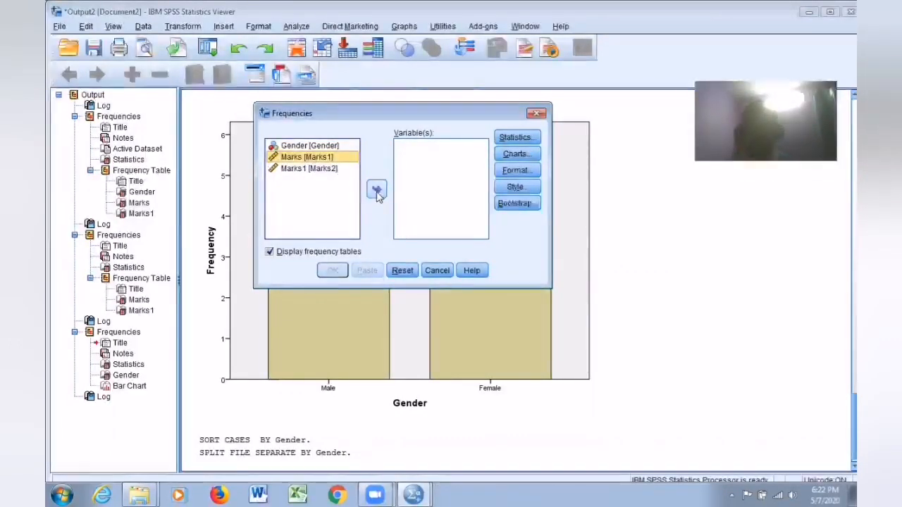
pyautogui.click(376, 188)
# Check the selected statistics, keep them as they are, and run the Frequencies analysis for Marks by gender group.
pyautogui.click(515, 137)
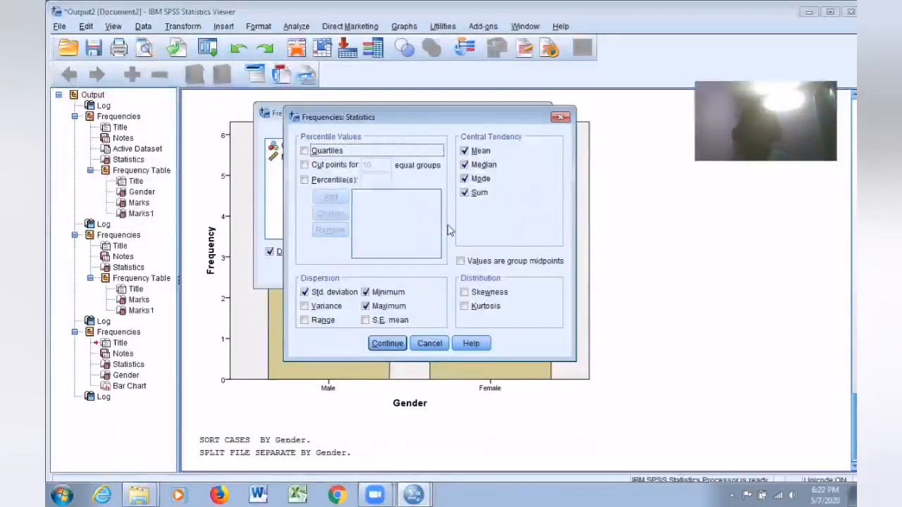
pyautogui.click(392, 345)
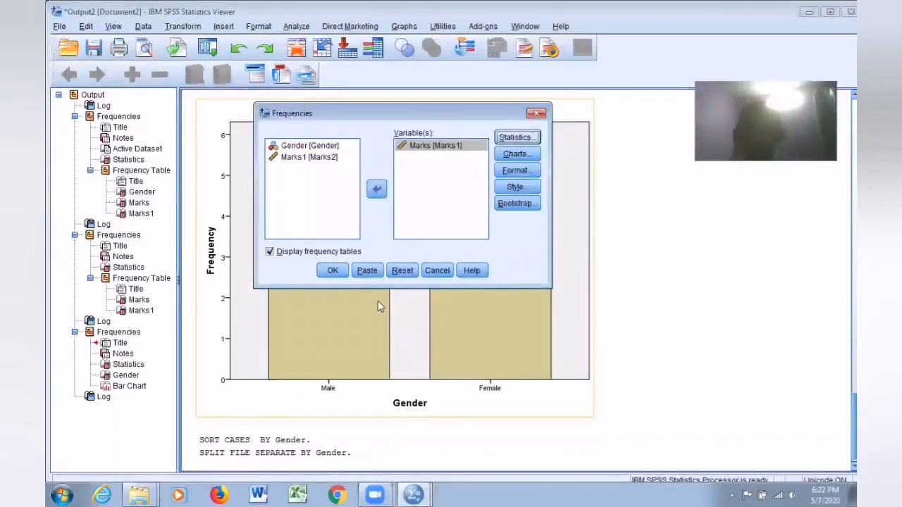
pyautogui.click(343, 272)
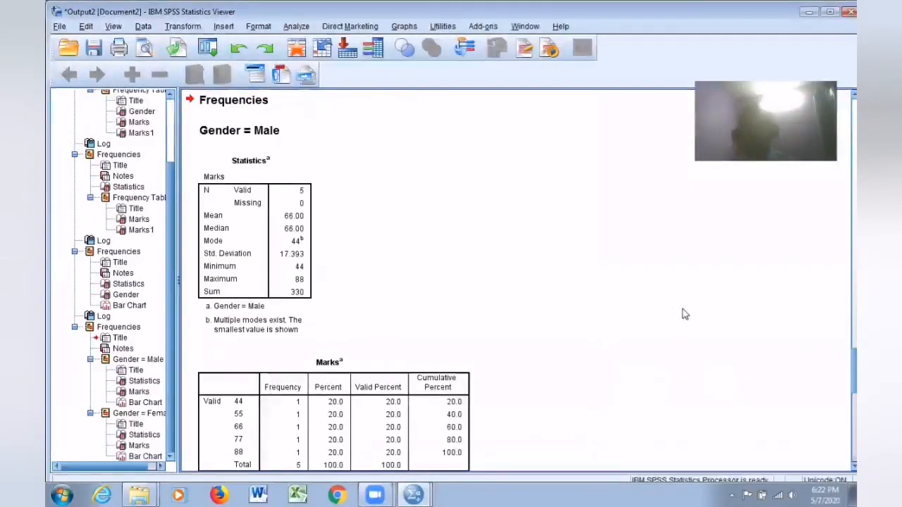
# Examine the Marks statistics, frequency table and bar chart for the male group in the split output.
pyautogui.scroll(-2, 624, 253)
pyautogui.scroll(4, 544, 264)
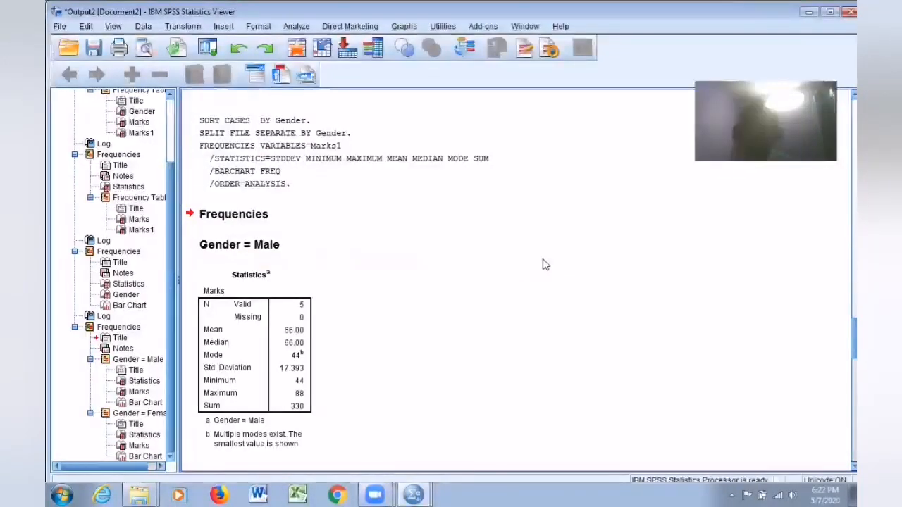
pyautogui.scroll(-1, 360, 320)
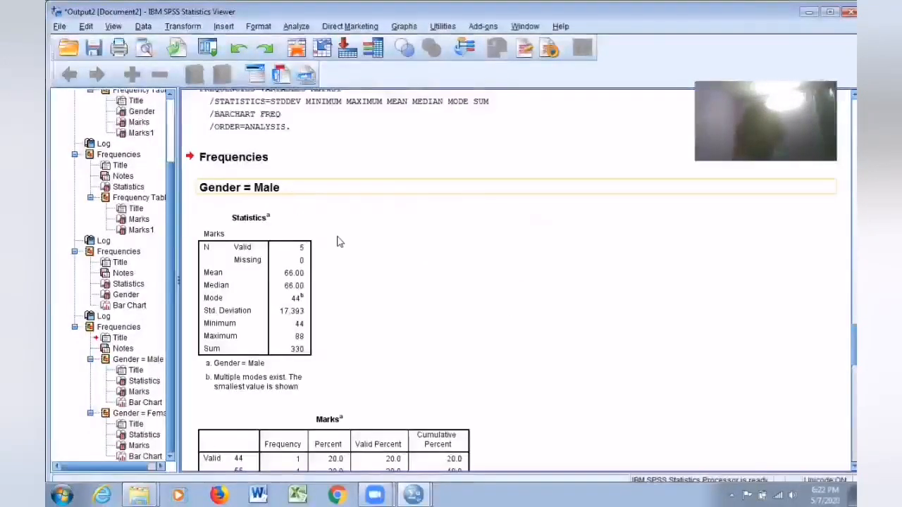
pyautogui.click(285, 243)
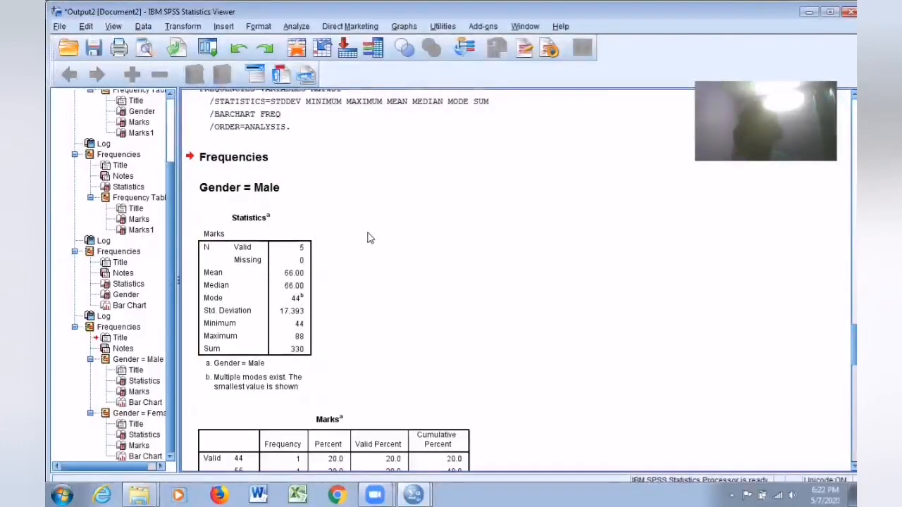
pyautogui.scroll(-2, 371, 267)
pyautogui.click(374, 298)
pyautogui.scroll(-2, 485, 303)
pyautogui.scroll(-3, 485, 303)
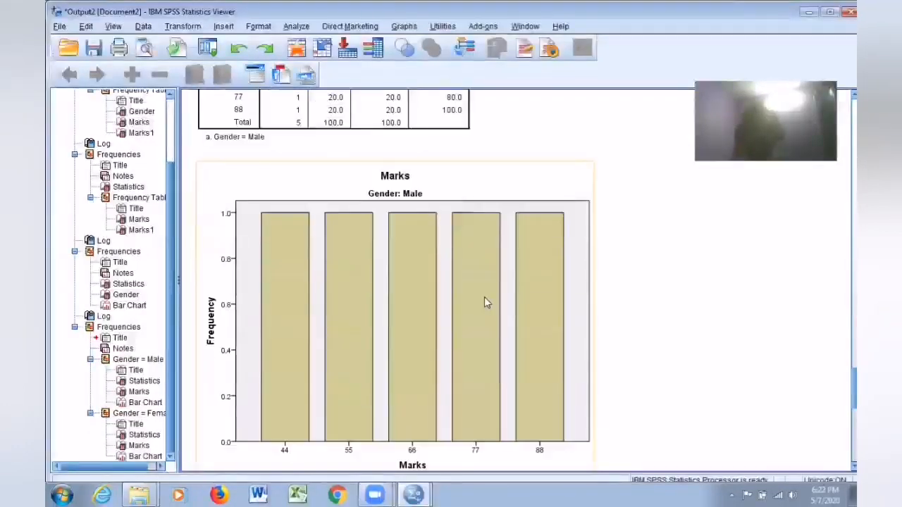
# Examine the Marks statistics, frequency table and bar chart for the female group in the split output.
pyautogui.scroll(-5, 507, 295)
pyautogui.scroll(-2, 479, 273)
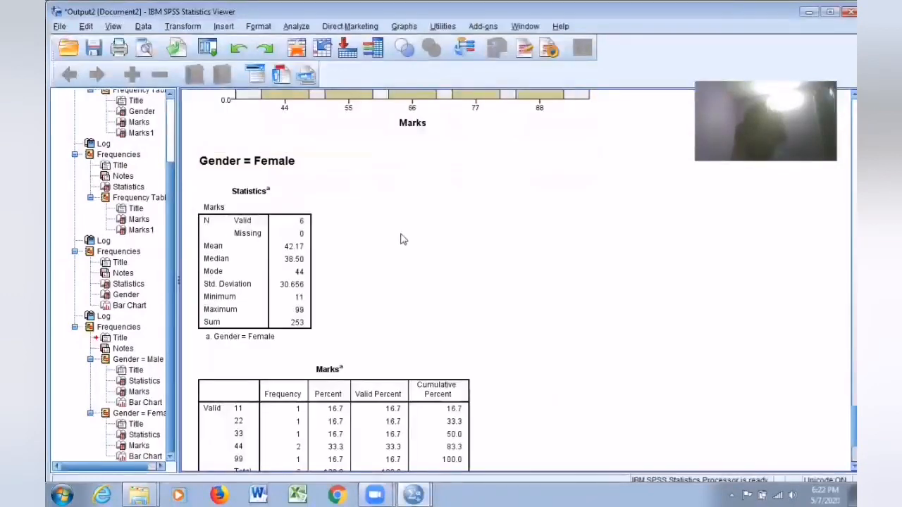
pyautogui.scroll(-6, 376, 232)
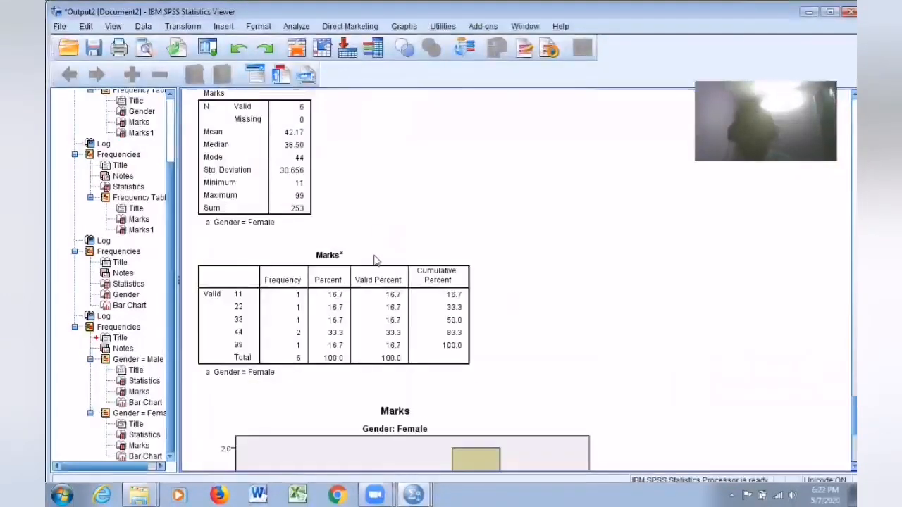
pyautogui.scroll(-4, 423, 296)
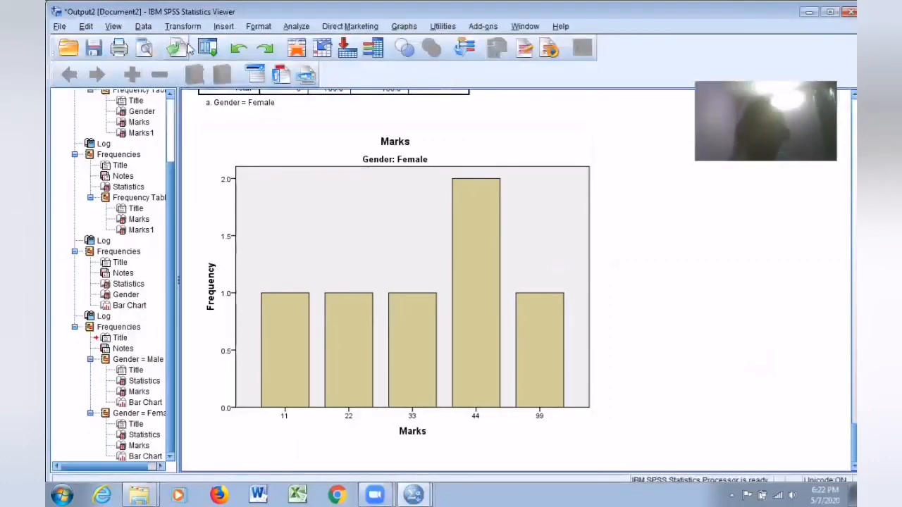
# Remove Gender from the Split File grouping and set it to analyze all cases without creating groups.
pyautogui.click(143, 27)
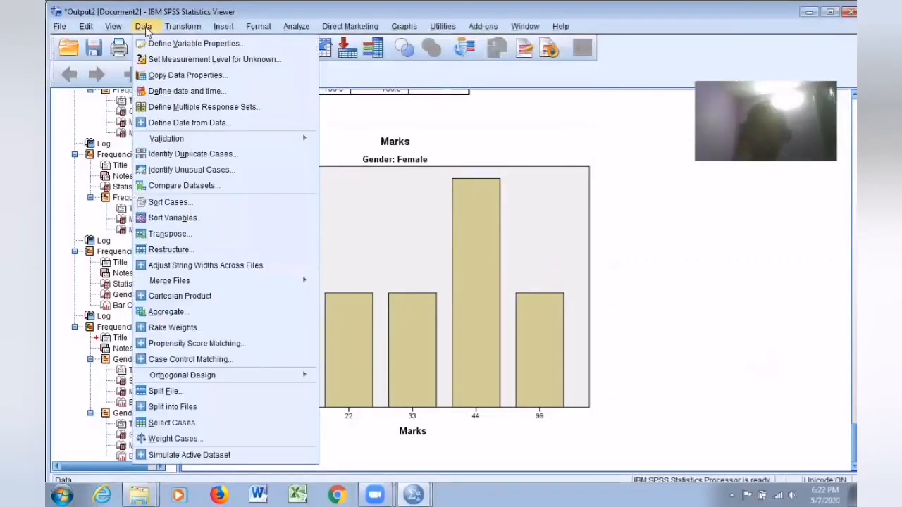
pyautogui.click(169, 391)
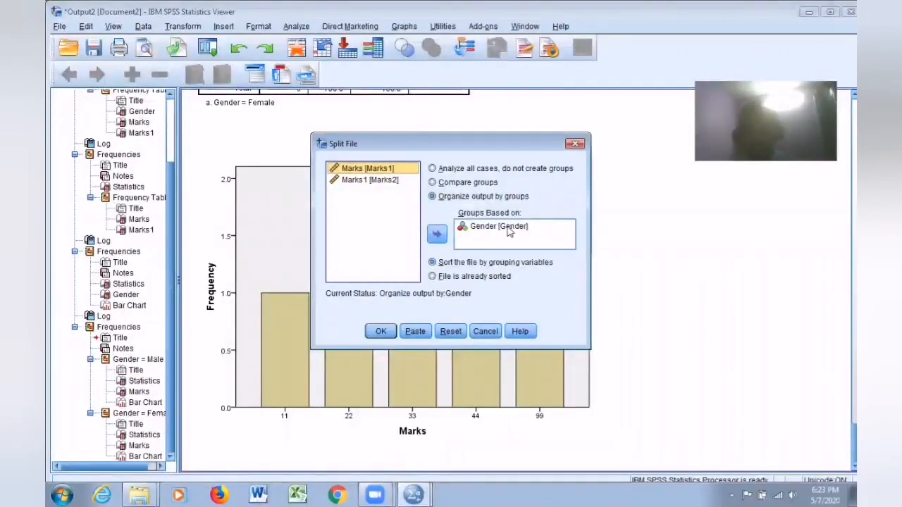
pyautogui.click(506, 226)
pyautogui.click(437, 234)
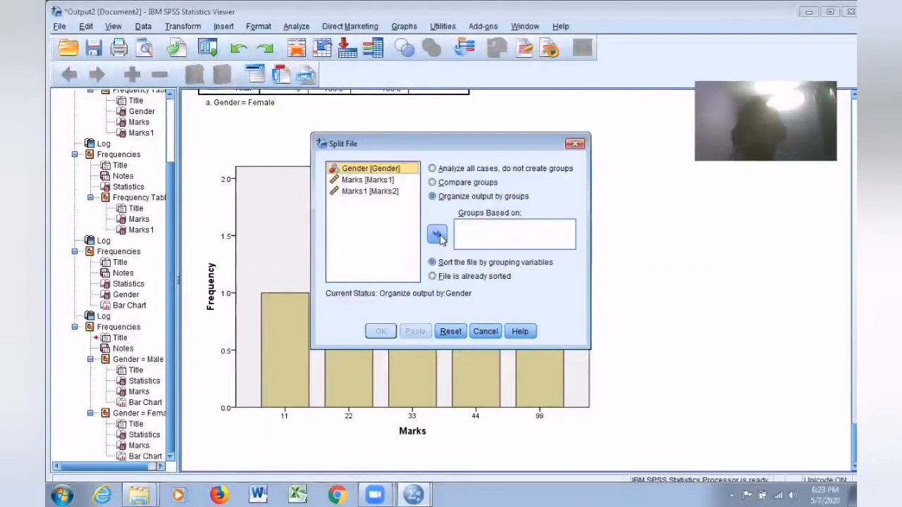
pyautogui.click(432, 169)
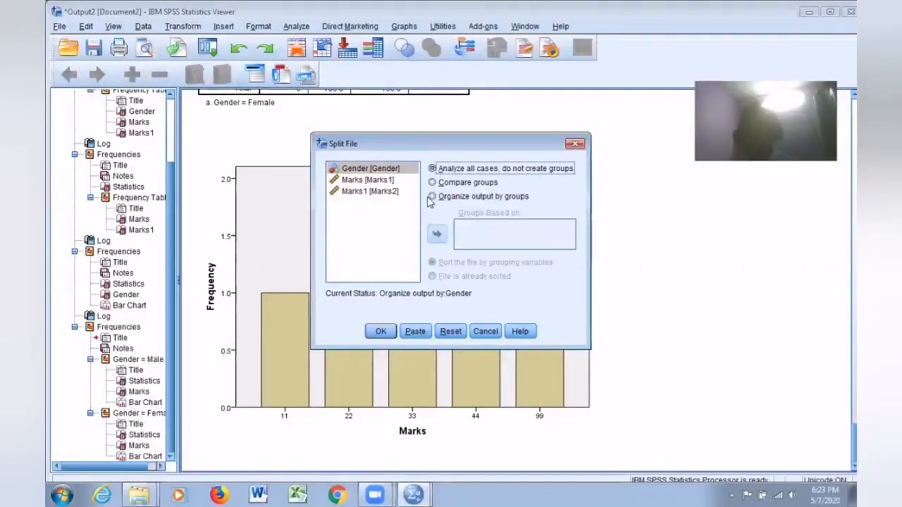
pyautogui.click(380, 331)
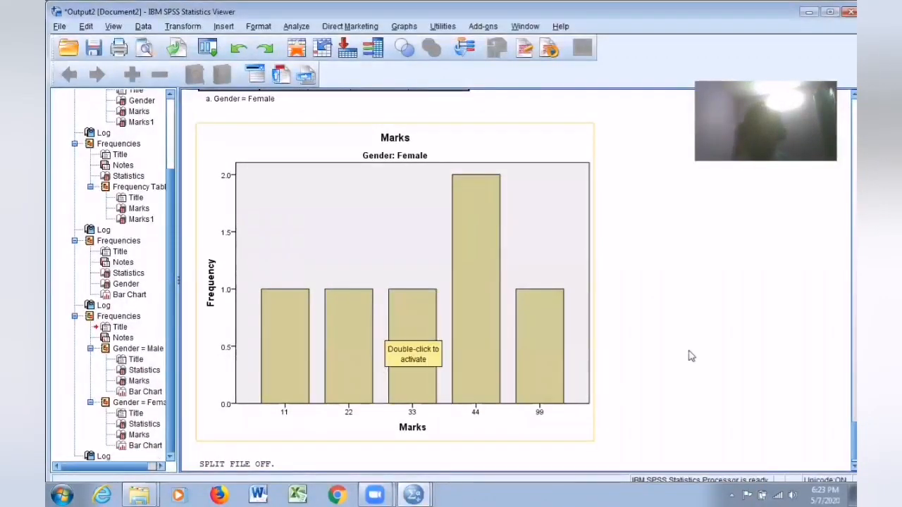
pyautogui.scroll(-1, 696, 339)
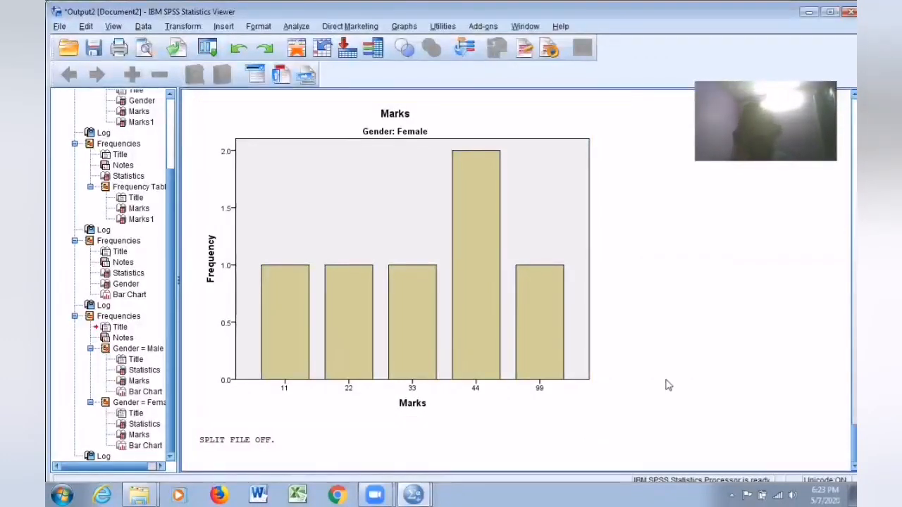
# Delete all the results from the output document and minimize its window to return to the wroking.sav data.
pyautogui.scroll(15, 840, 341)
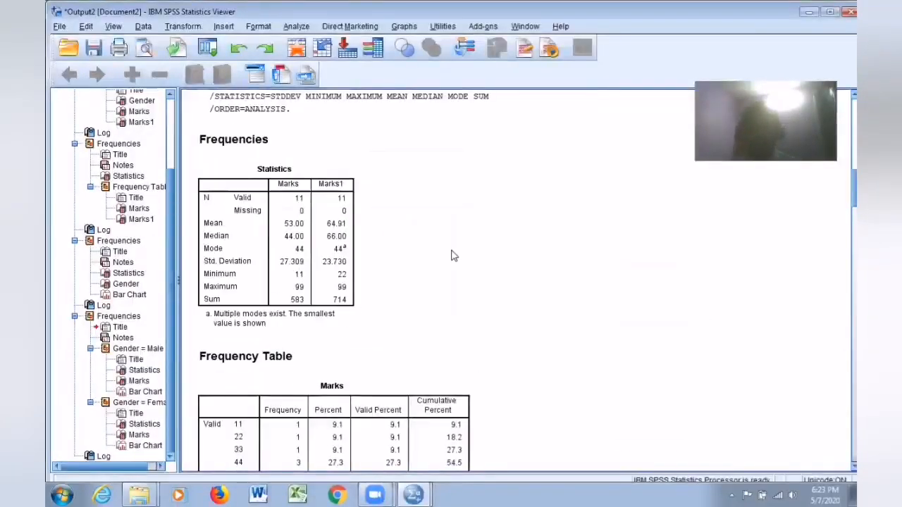
pyautogui.scroll(15, 450, 254)
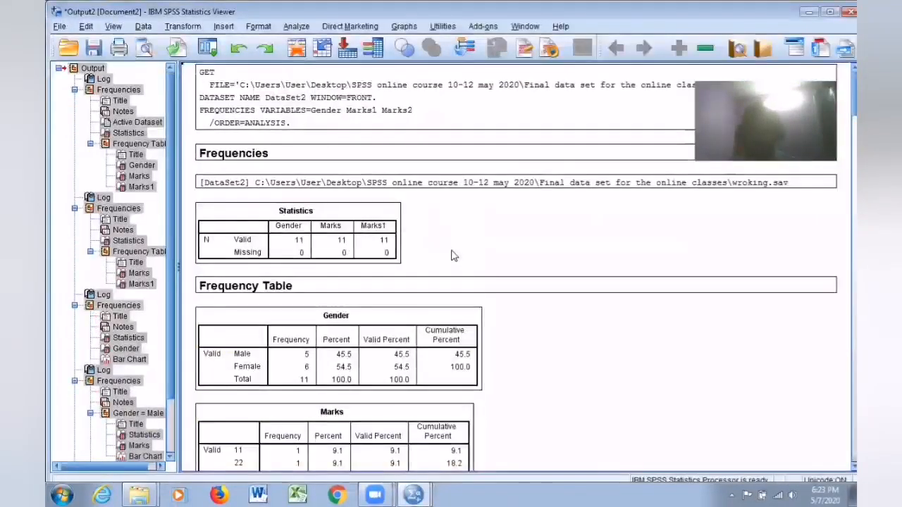
pyautogui.press('Delete')
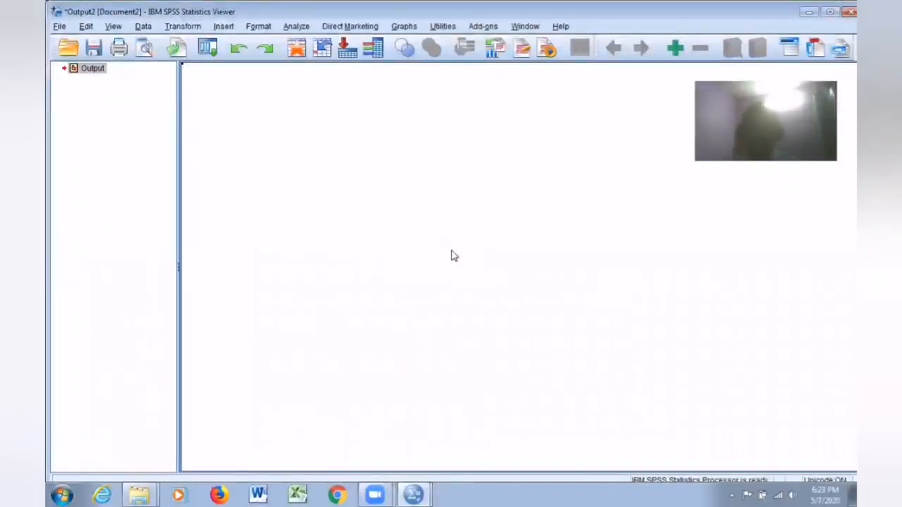
pyautogui.click(808, 13)
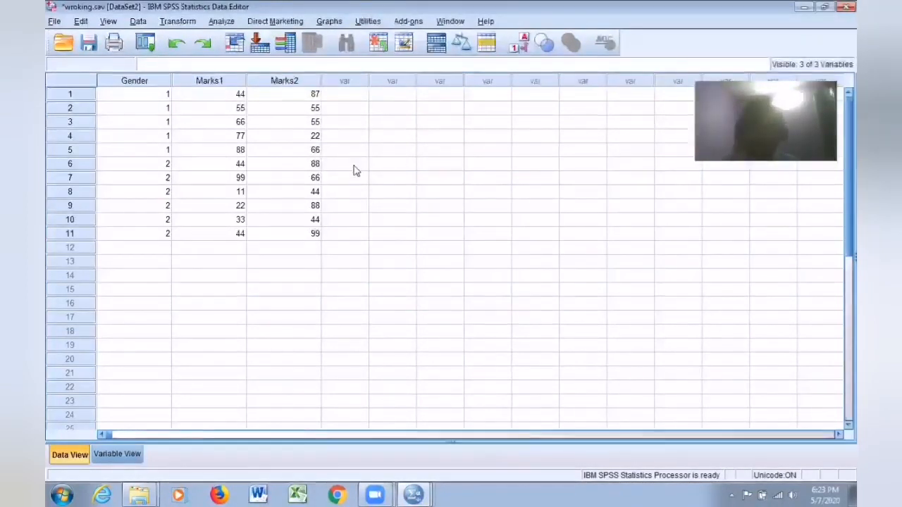
# Start a Compute Variable transformation on wroking.sav and name the target variable total.
pyautogui.click(221, 21)
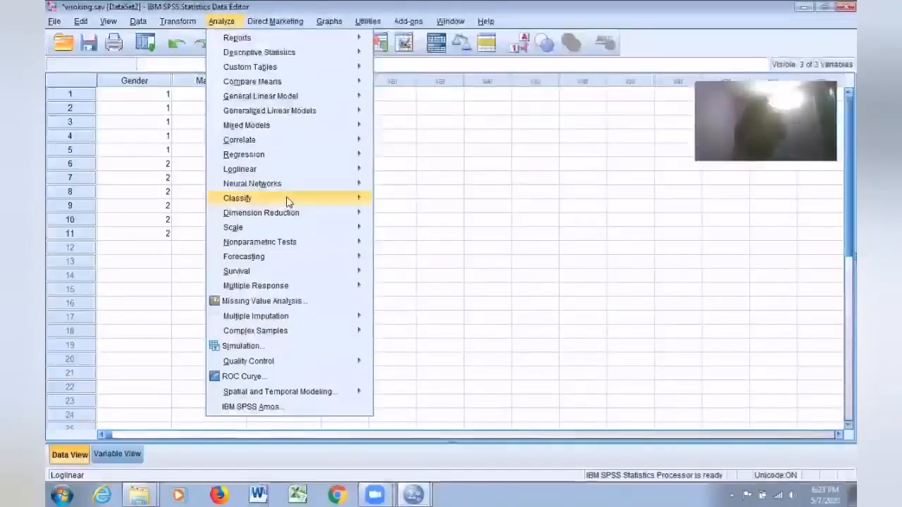
pyautogui.moveTo(182, 25)
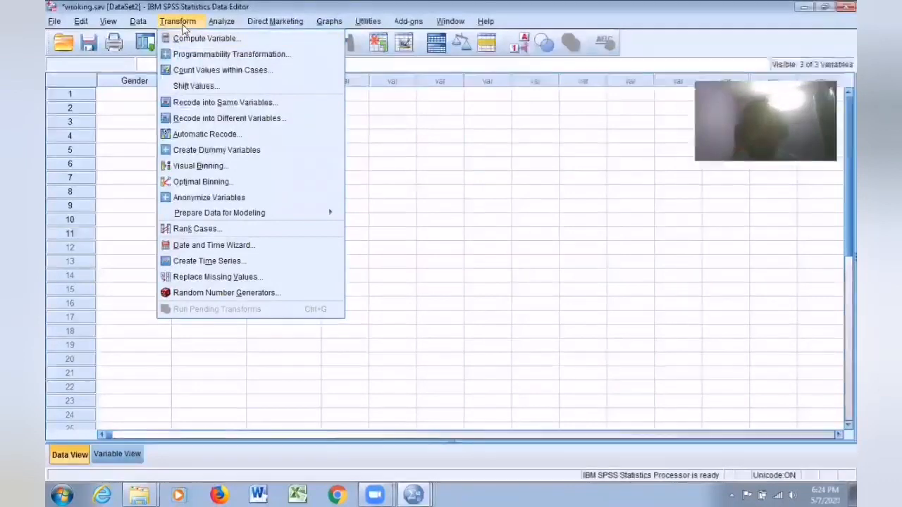
pyautogui.click(221, 38)
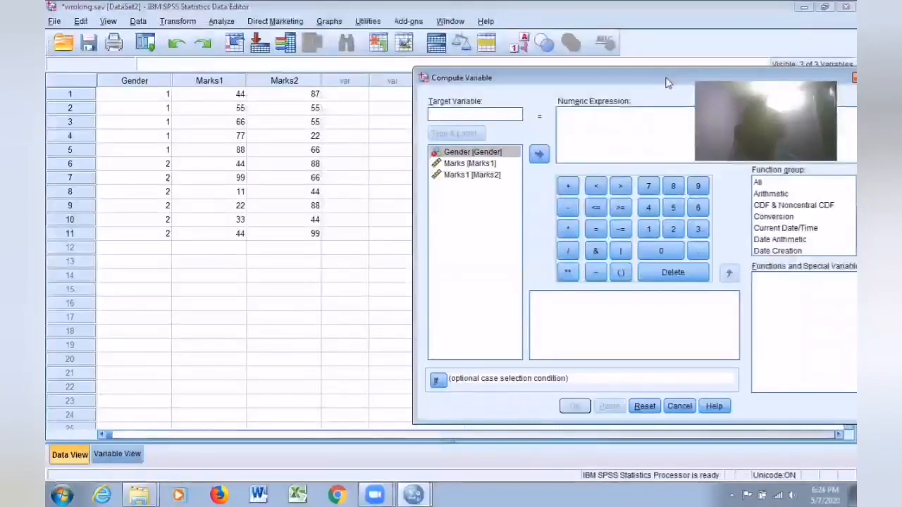
pyautogui.moveTo(667, 83); pyautogui.dragTo(440, 71)
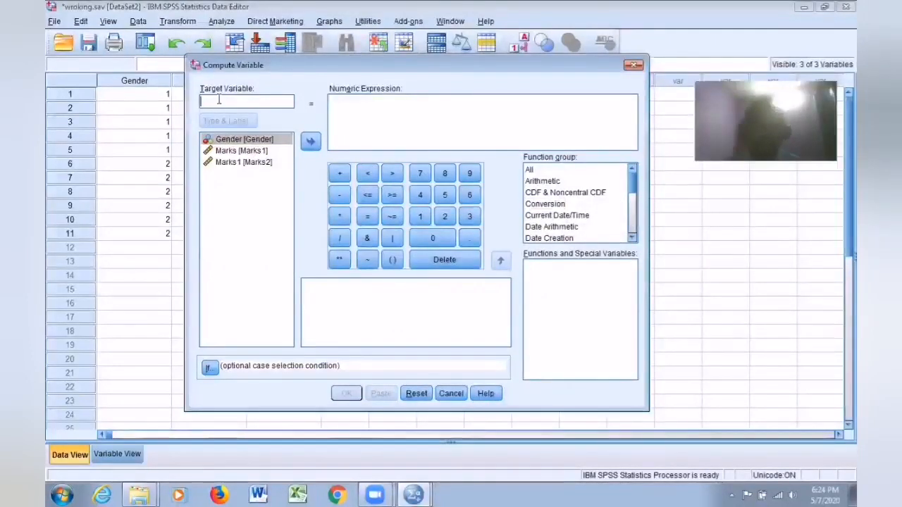
pyautogui.write('total')
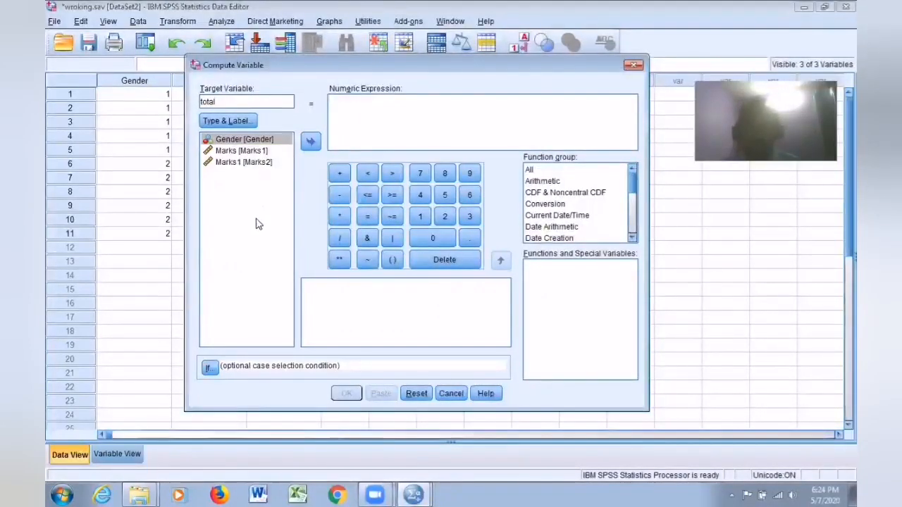
# Compute total with the numeric expression Marks1 + Marks2 and return to the wroking.sav data.
pyautogui.click(236, 152)
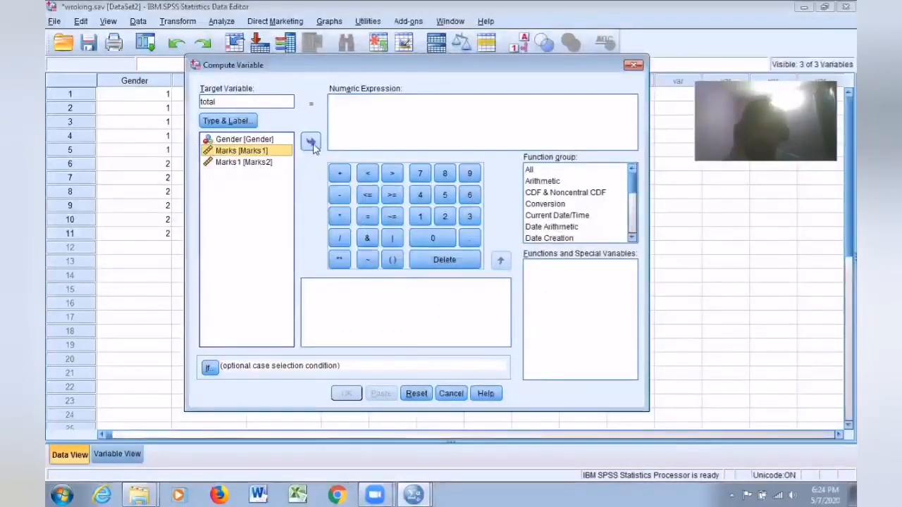
pyautogui.click(312, 145)
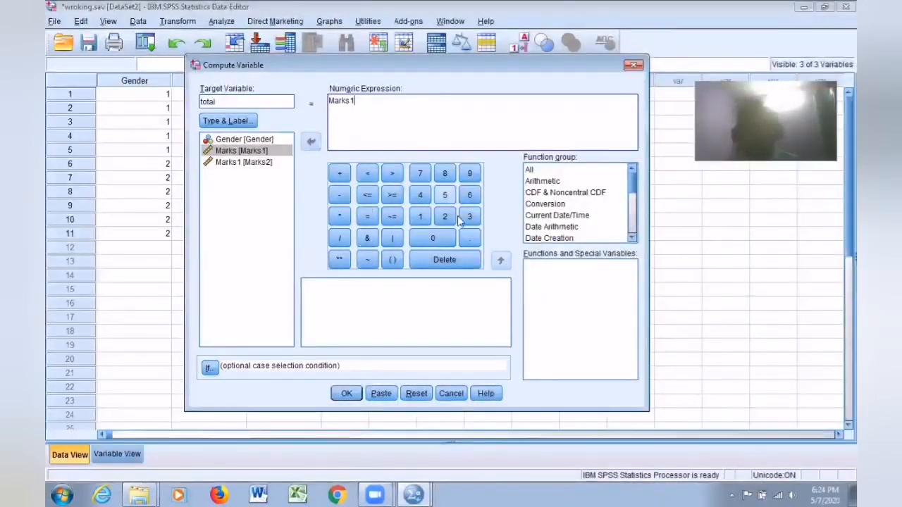
pyautogui.click(340, 174)
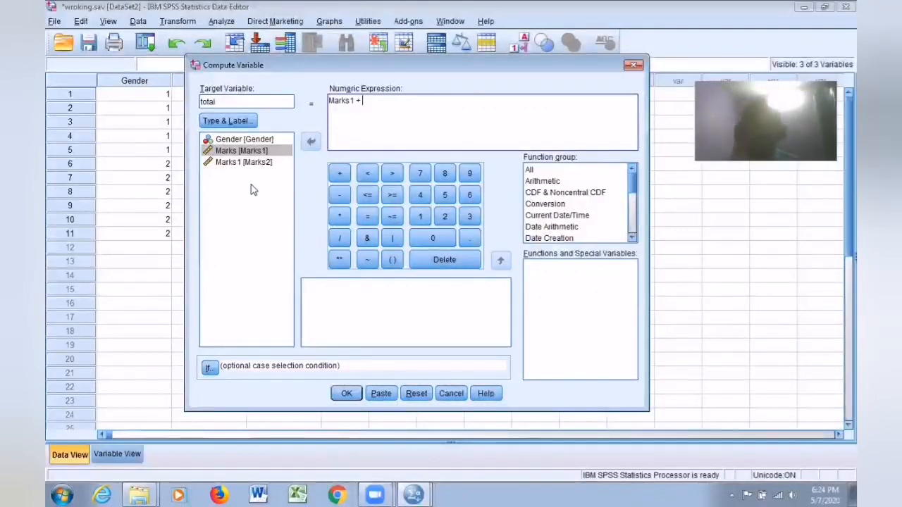
pyautogui.click(235, 163)
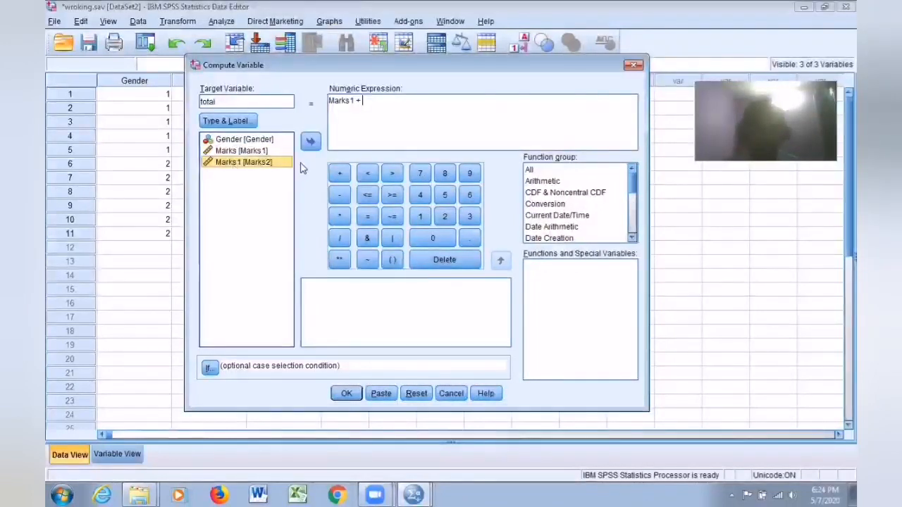
pyautogui.click(311, 141)
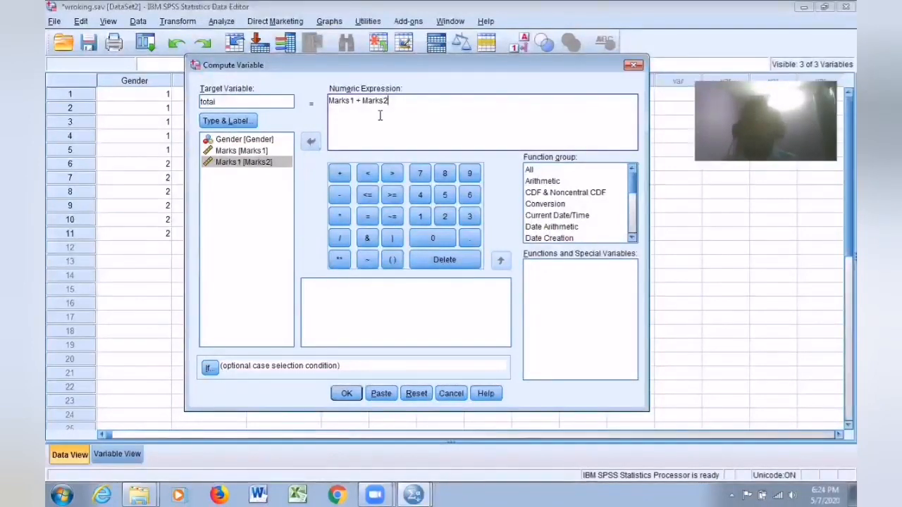
pyautogui.click(347, 395)
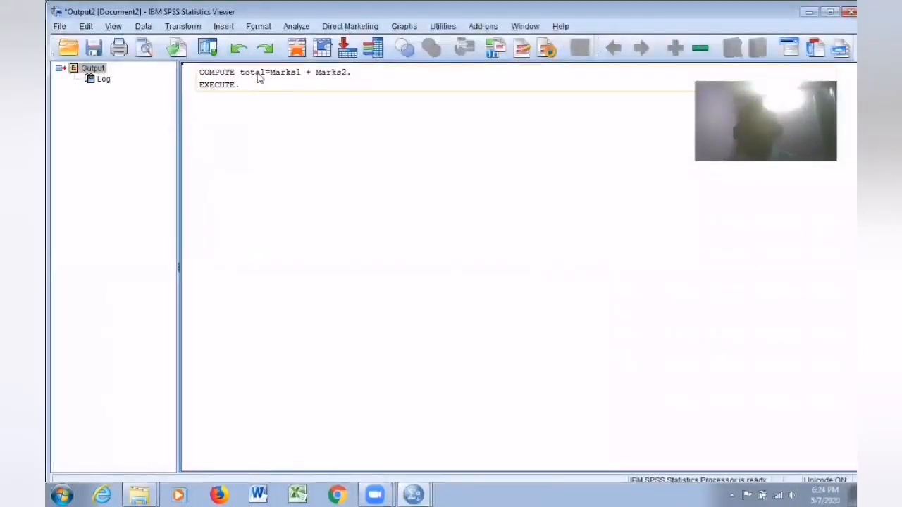
pyautogui.click(415, 495)
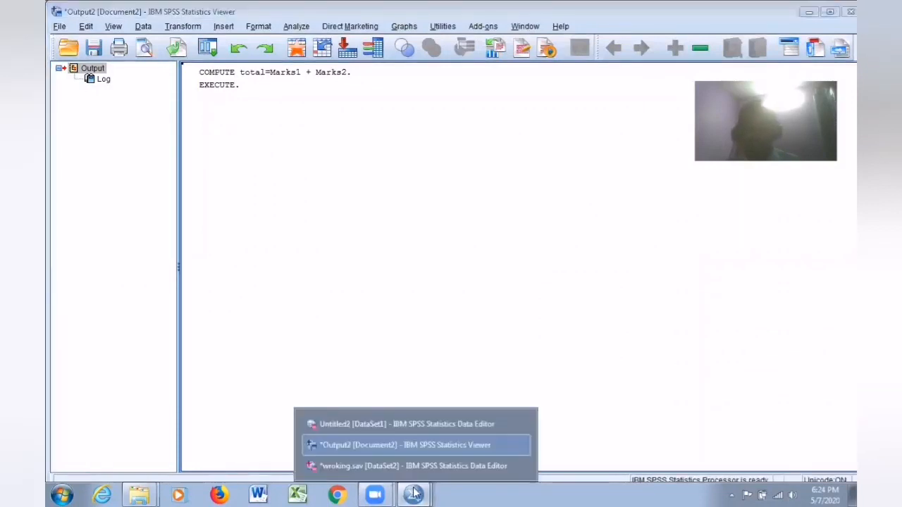
pyautogui.click(413, 468)
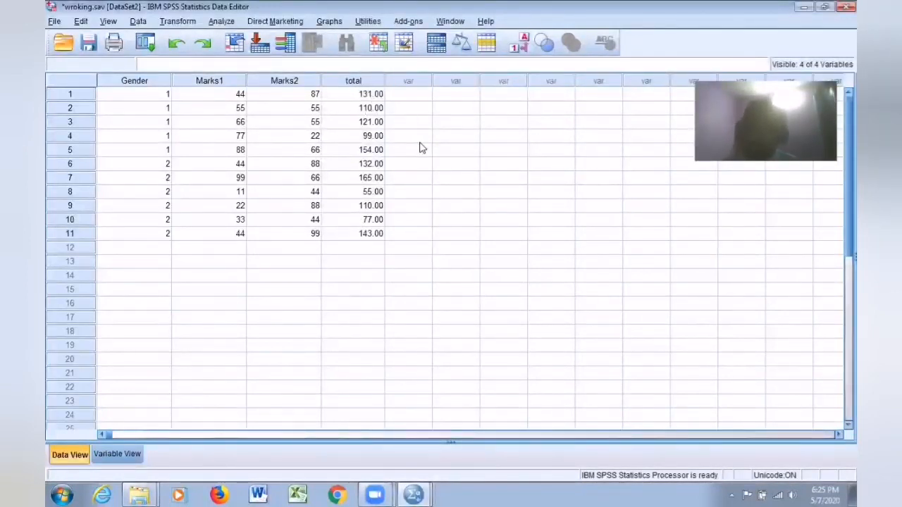
# Reopen the Compute Variable transformation and rename the target variable as percentage.
pyautogui.click(189, 24)
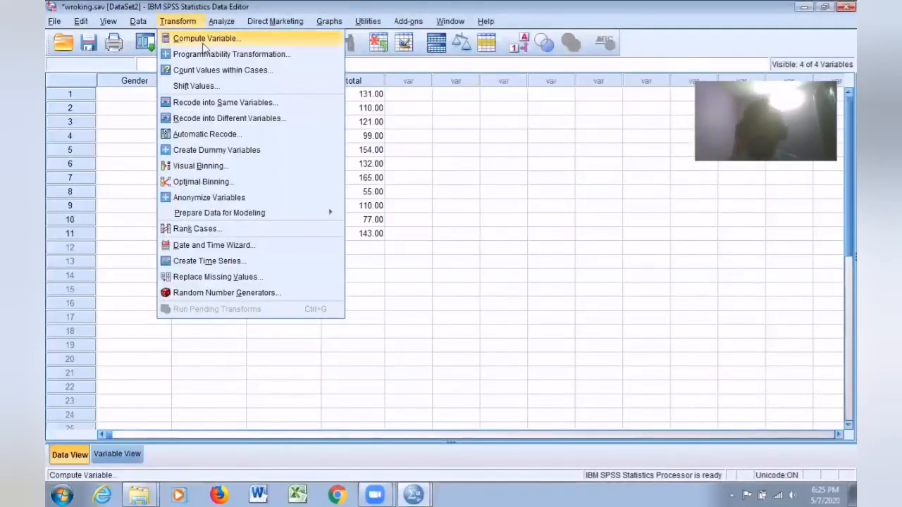
pyautogui.click(206, 38)
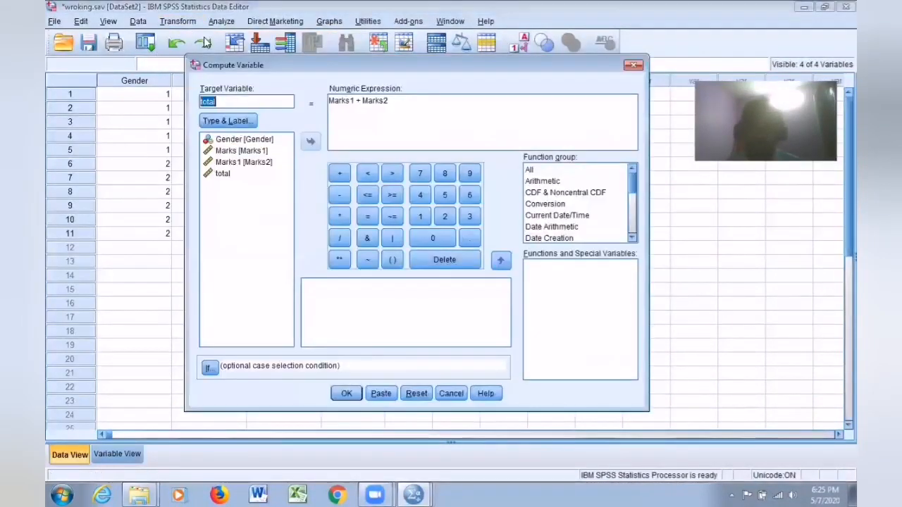
pyautogui.click(334, 108)
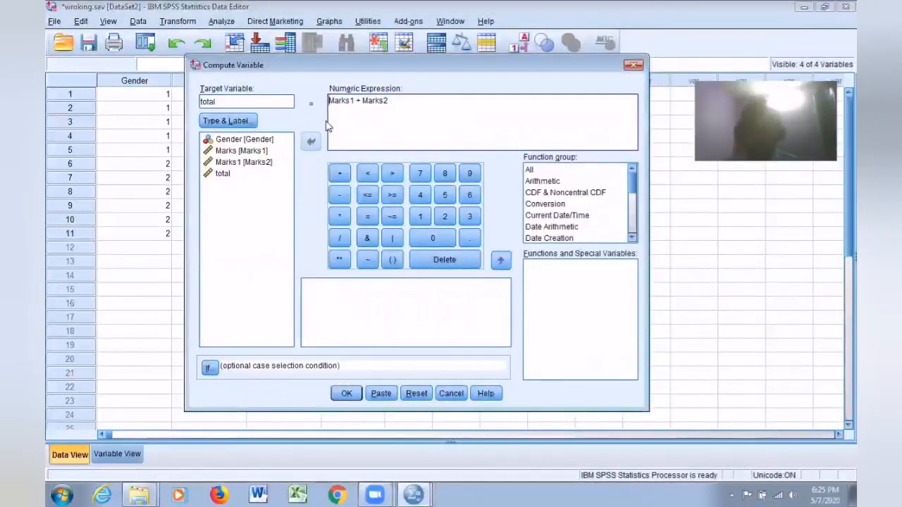
pyautogui.moveTo(266, 103); pyautogui.dragTo(186, 105)
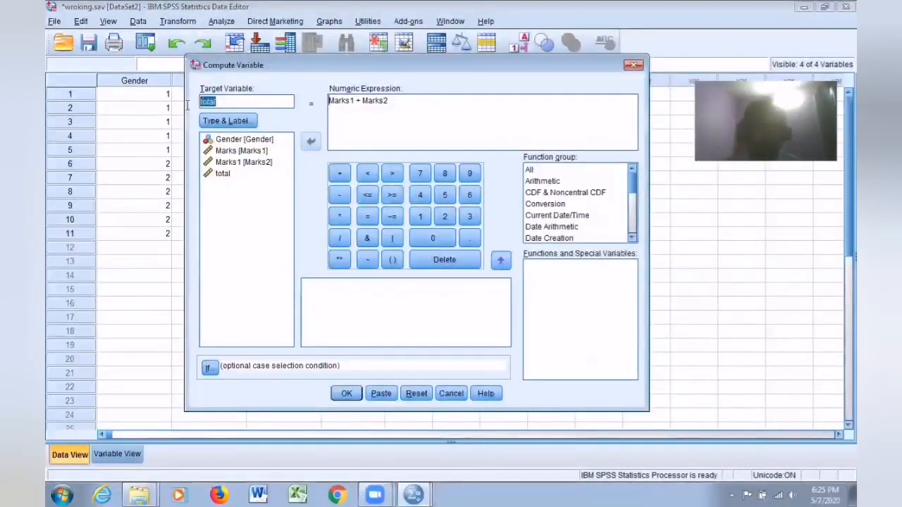
pyautogui.write('percen')
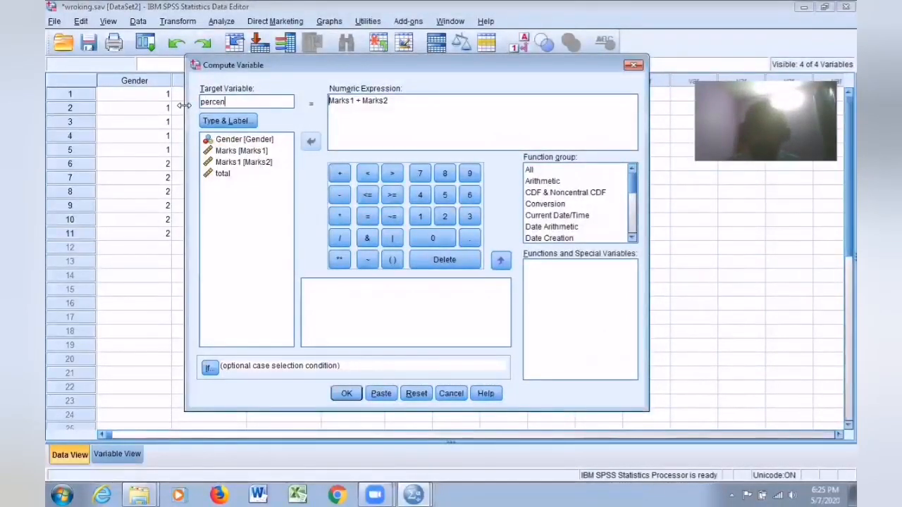
pyautogui.write('tage')
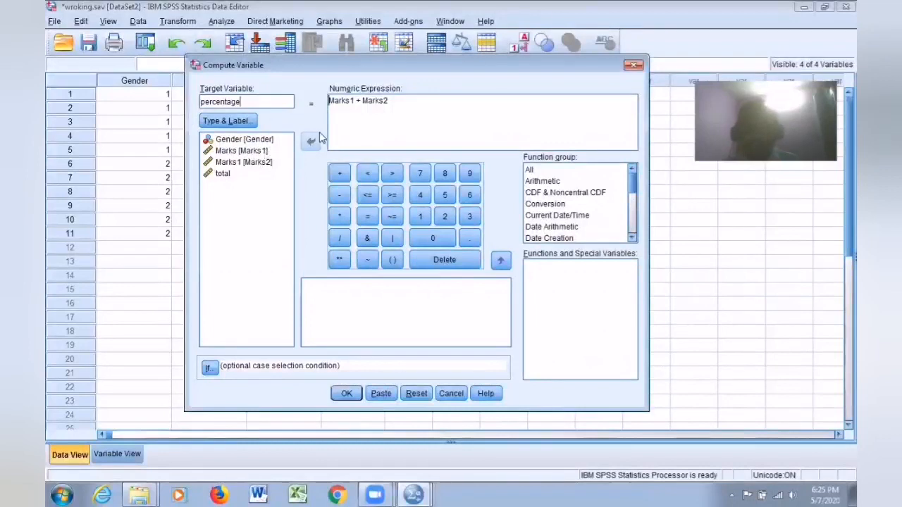
# Replace the old numeric expression for percentage with the total variable divided by 200, ending with a closing parenthesis.
pyautogui.moveTo(411, 100); pyautogui.dragTo(321, 102)
pyautogui.press('BackSpace')
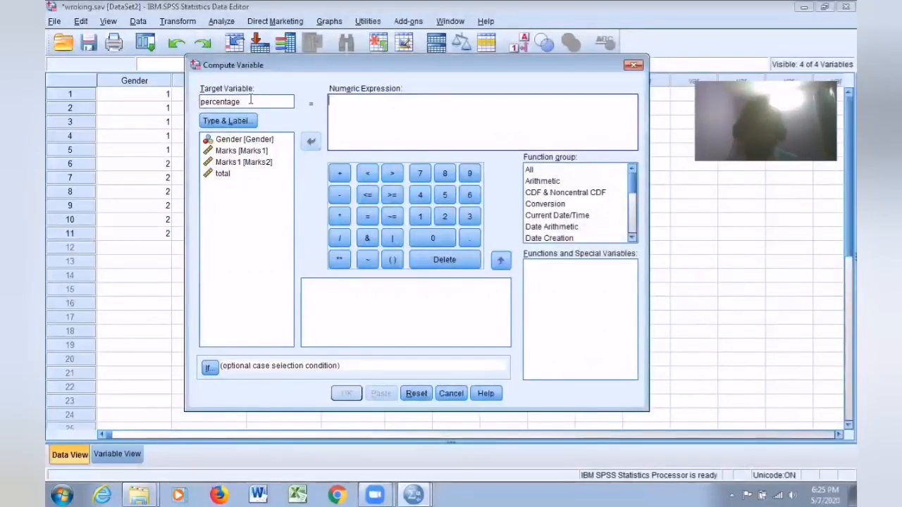
pyautogui.click(222, 173)
pyautogui.click(312, 142)
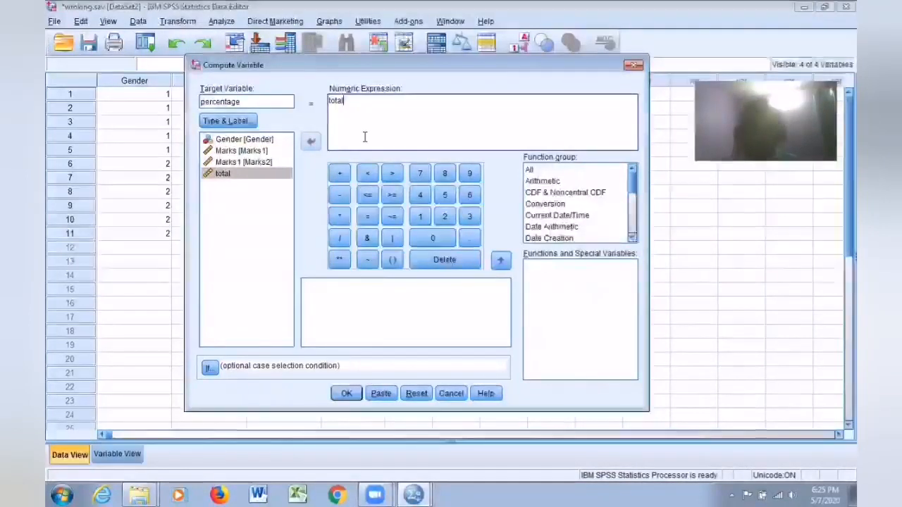
pyautogui.write('/20')
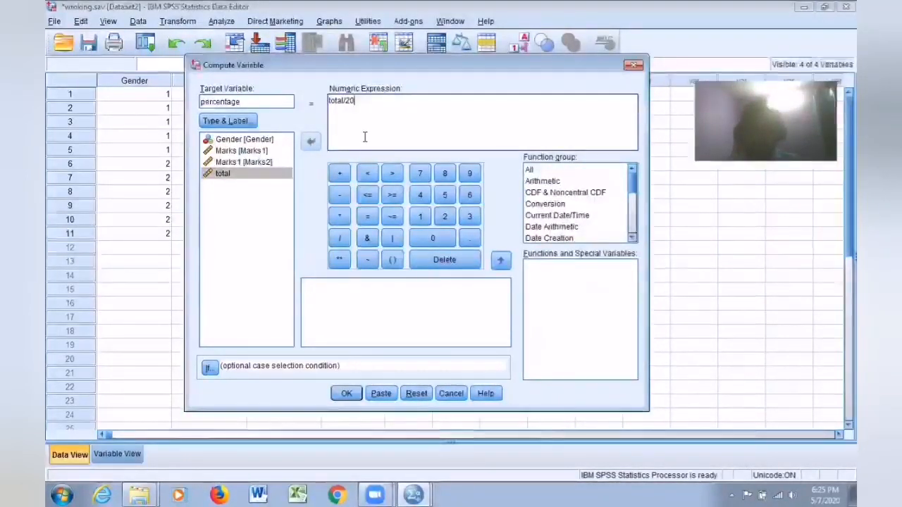
pyautogui.write('0)')
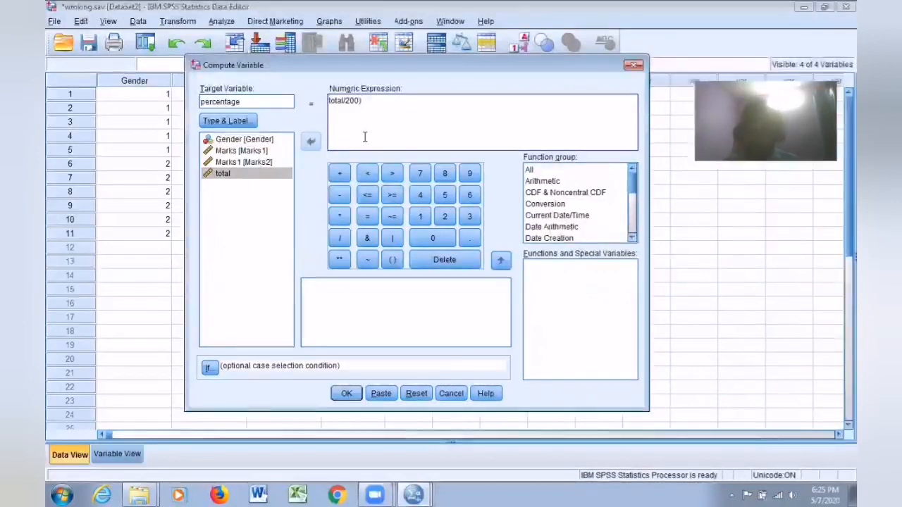
# Complete the numeric expression as (total/200)*100, run the computation and return to the wroking.sav data.
pyautogui.press('Left')
pyautogui.press('Left')
pyautogui.press('Left')
pyautogui.press('Left')
pyautogui.press('Left')
pyautogui.press('Left')
pyautogui.press('Left')
pyautogui.press('Left')
pyautogui.press('Left')
pyautogui.press('Left')
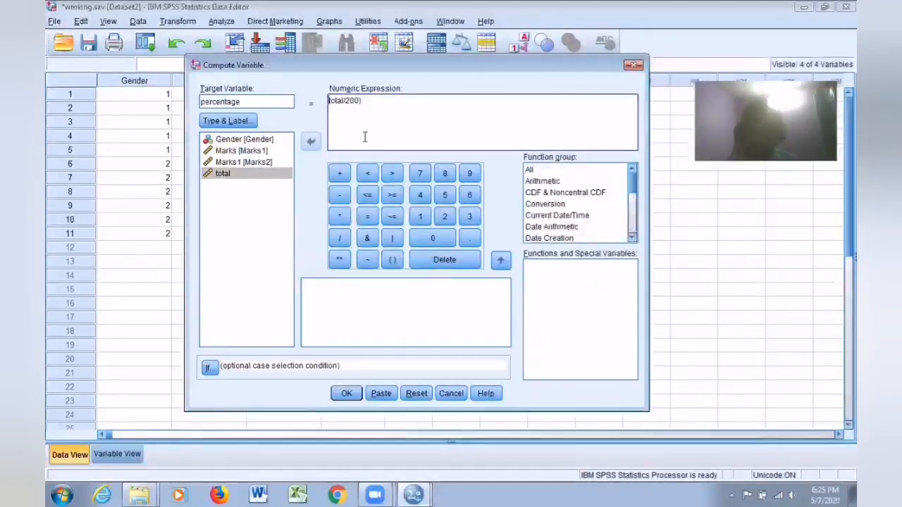
pyautogui.write('(')
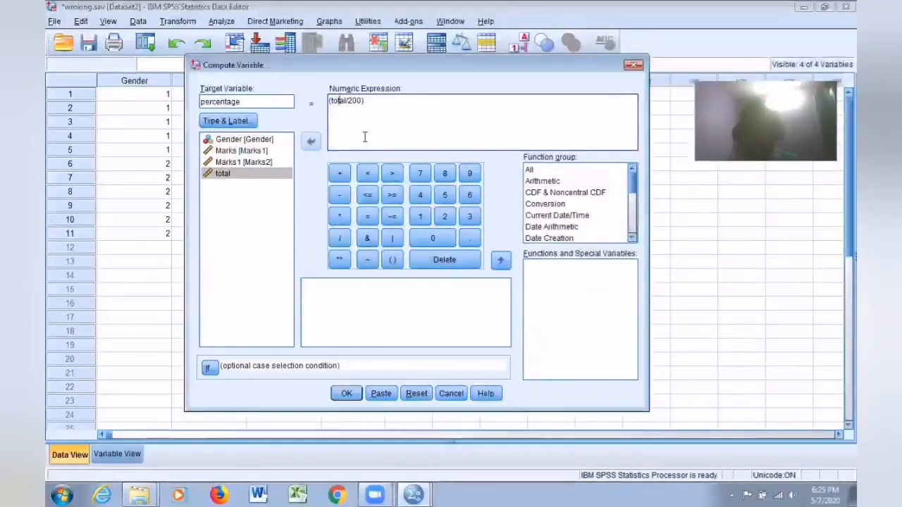
pyautogui.press('Right')
pyautogui.press('Right')
pyautogui.press('Right')
pyautogui.press('Right')
pyautogui.press('Right')
pyautogui.press('Right')
pyautogui.press('Right')
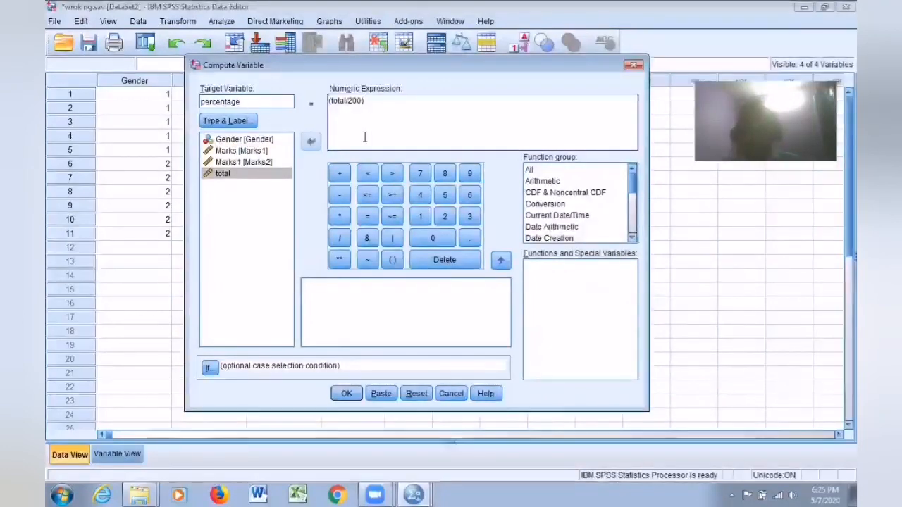
pyautogui.write('*100')
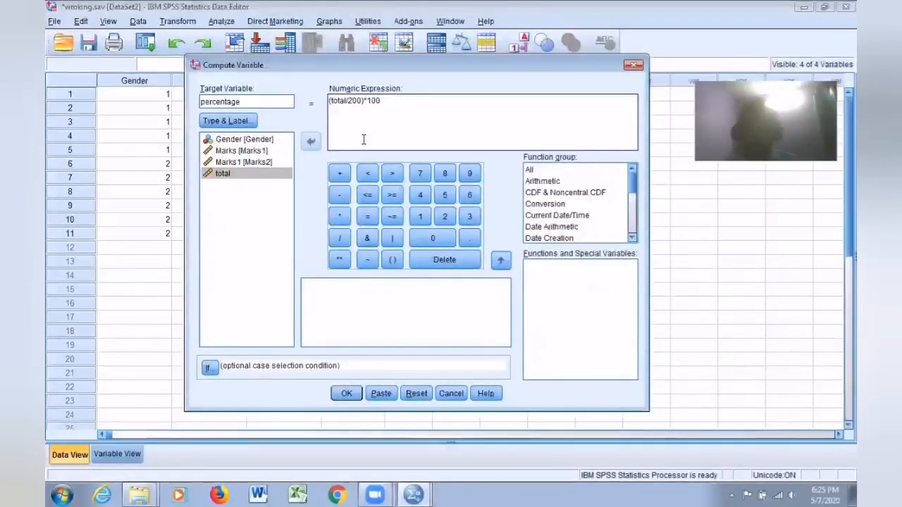
pyautogui.click(347, 395)
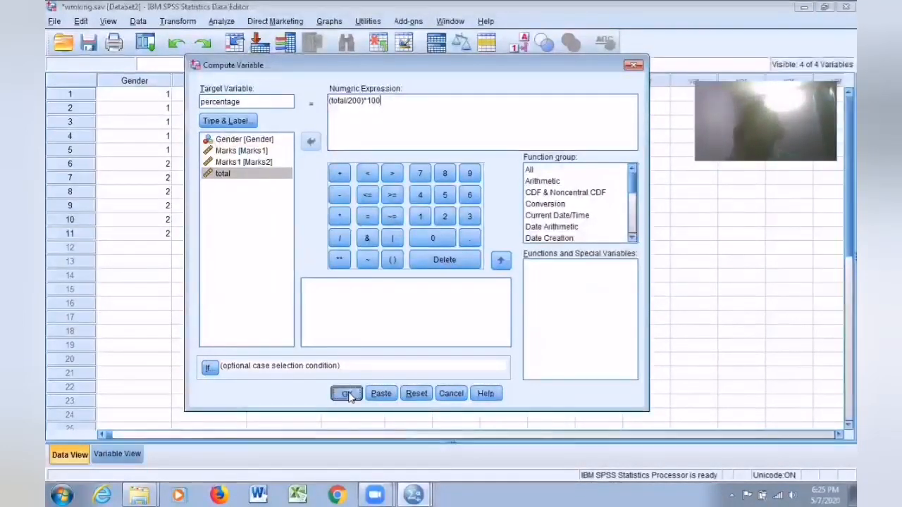
pyautogui.click(809, 14)
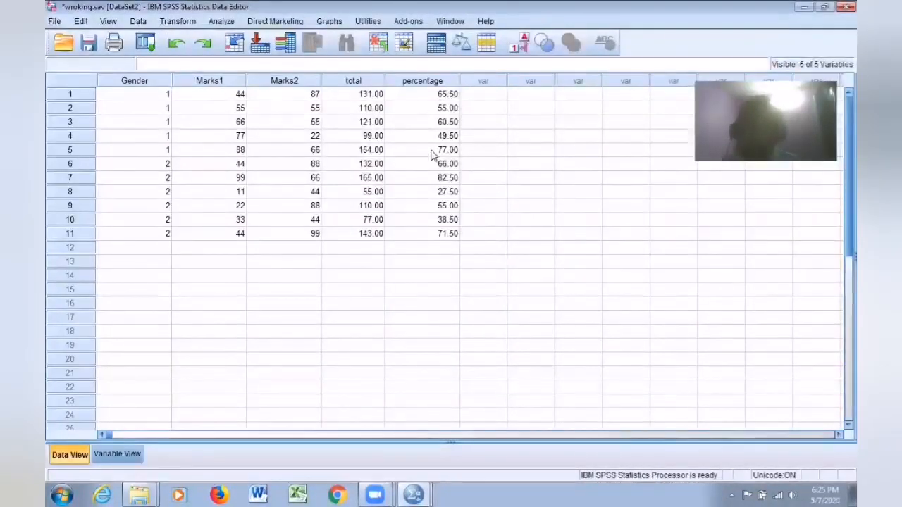
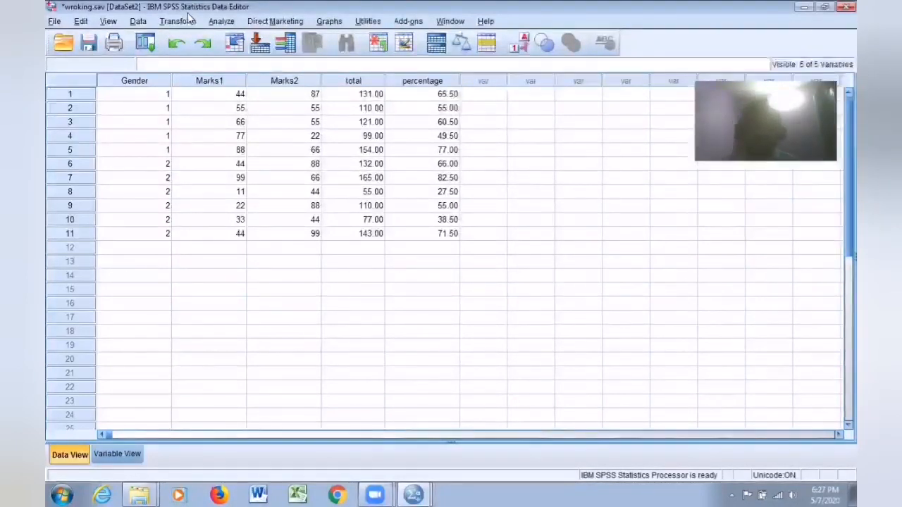
# Start a Recode into Different Variables transformation with percentage as the input variable.
pyautogui.click(177, 21)
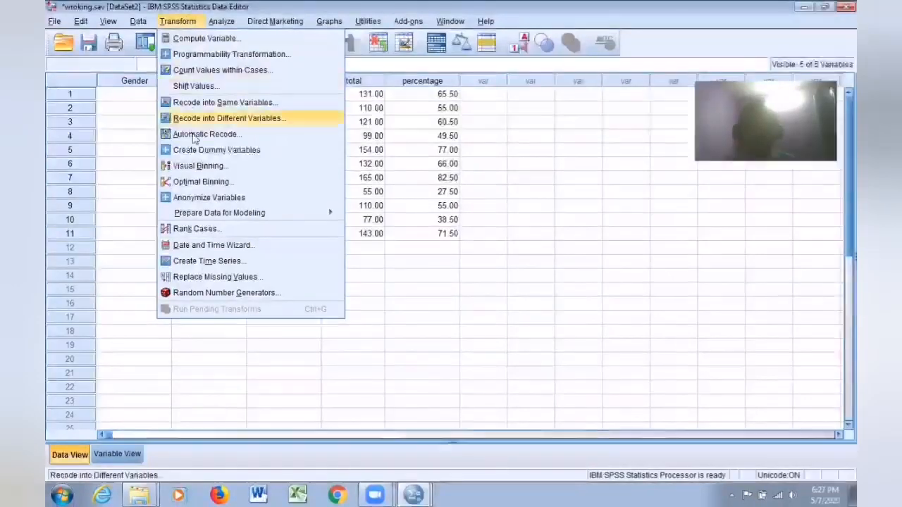
pyautogui.click(245, 120)
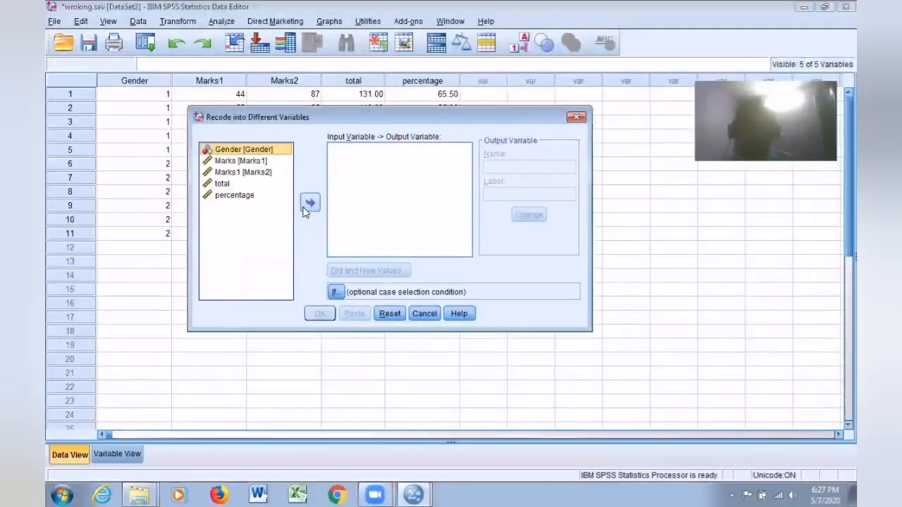
pyautogui.click(240, 198)
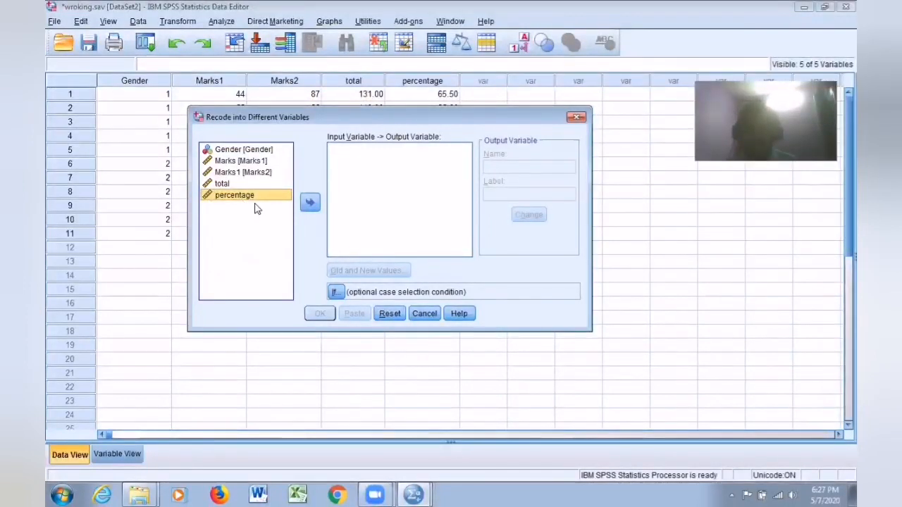
pyautogui.click(310, 203)
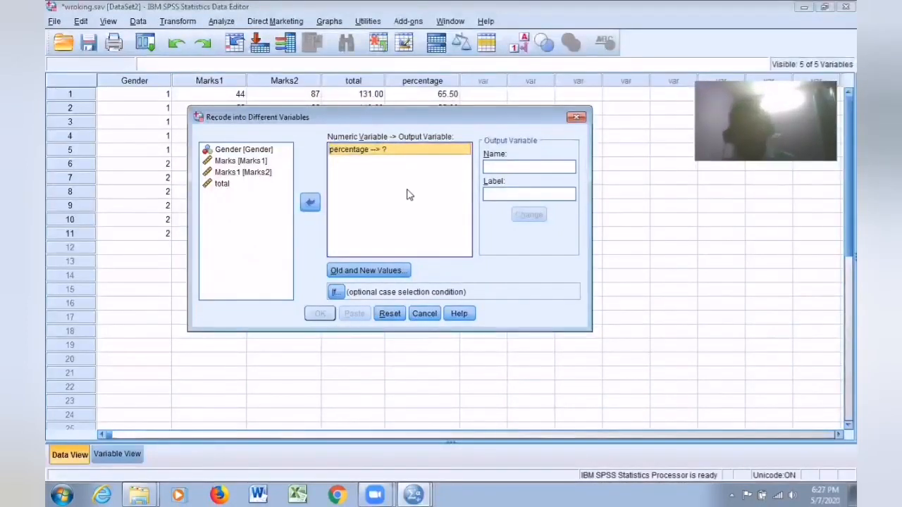
# Name the output variable grade, label it grade and apply it to the percentage recode.
pyautogui.click(508, 167)
pyautogui.write('grade')
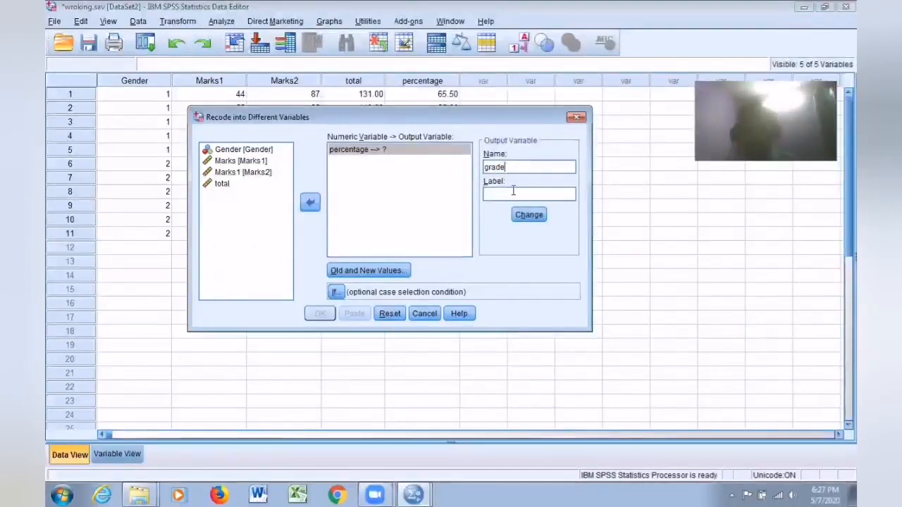
pyautogui.click(519, 195)
pyautogui.write('grade')
pyautogui.click(528, 215)
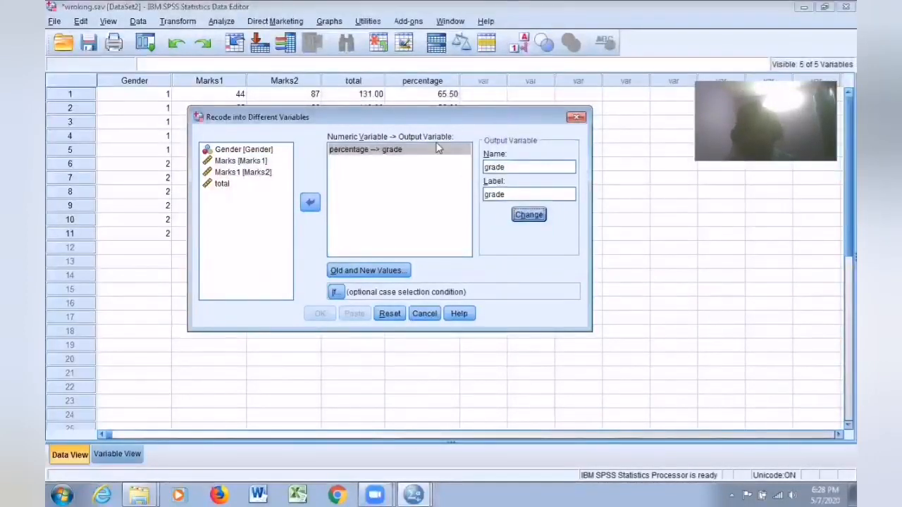
# Open the old and new values definition and add a rule recoding the lowest value through 50 as 3.
pyautogui.click(362, 270)
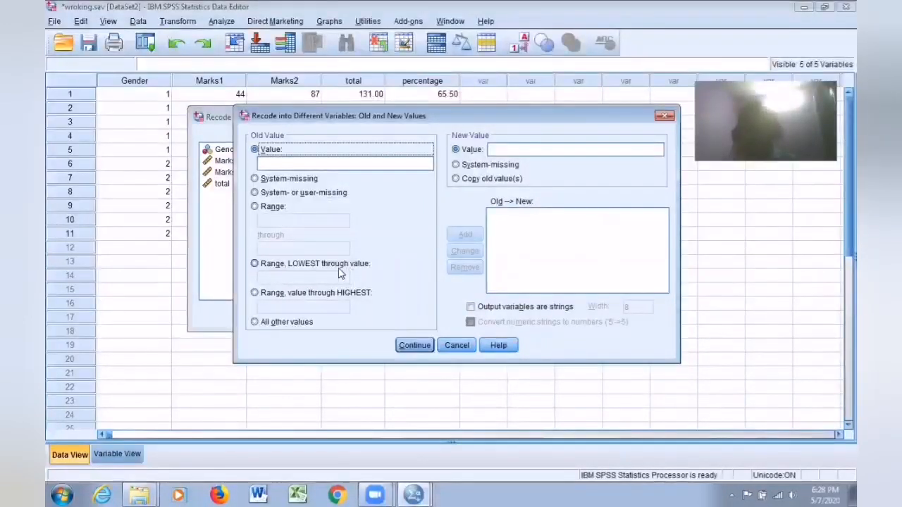
pyautogui.click(266, 266)
pyautogui.click(296, 278)
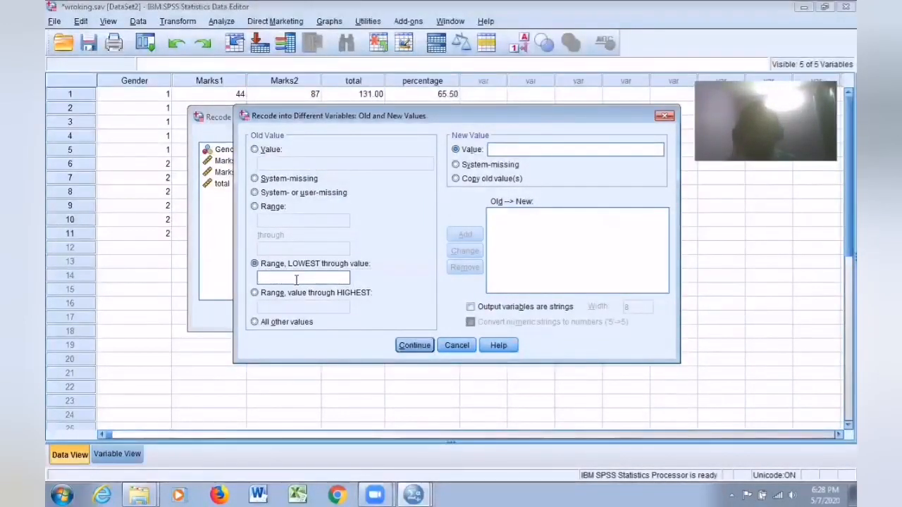
pyautogui.write('50')
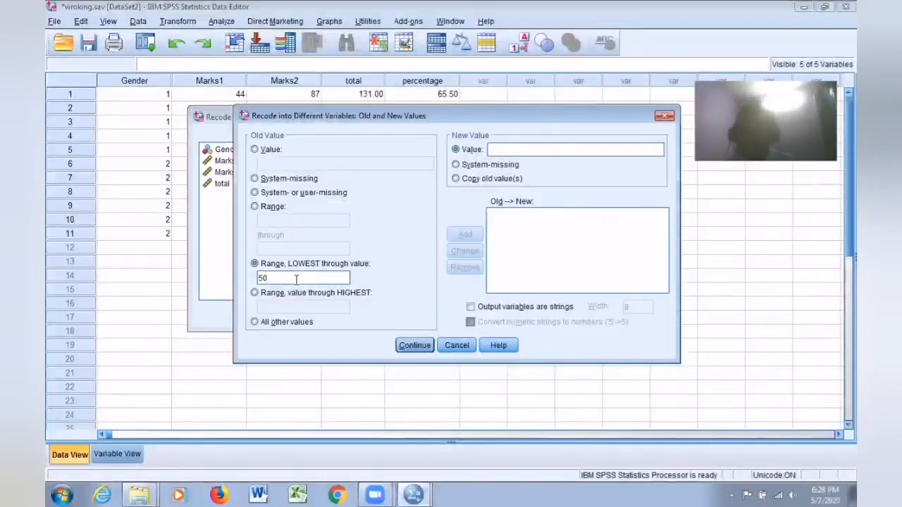
pyautogui.click(505, 148)
pyautogui.write('3')
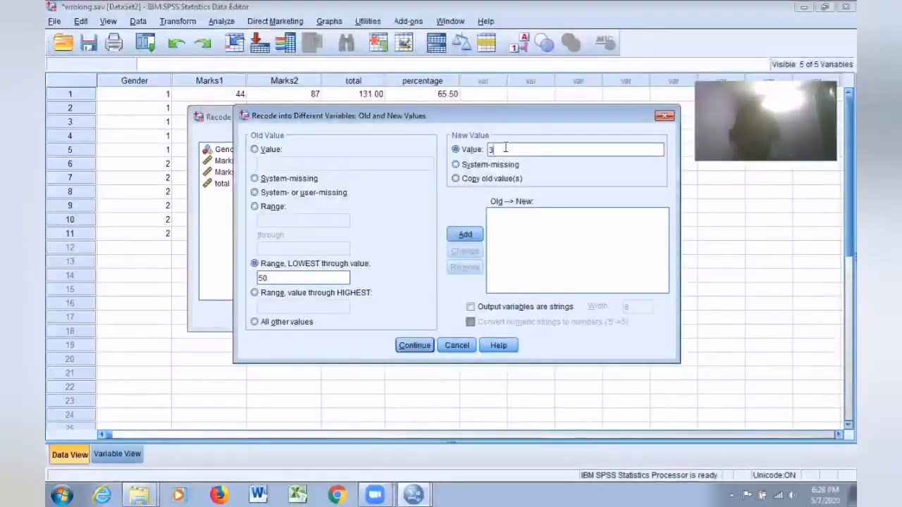
pyautogui.click(469, 240)
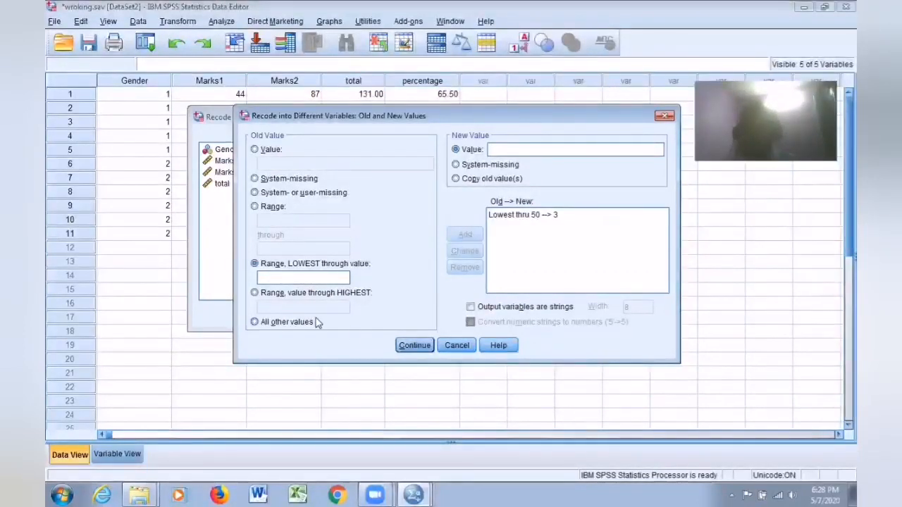
# Add a recode rule that converts the range 51 through 75 to the new value 2.
pyautogui.click(278, 208)
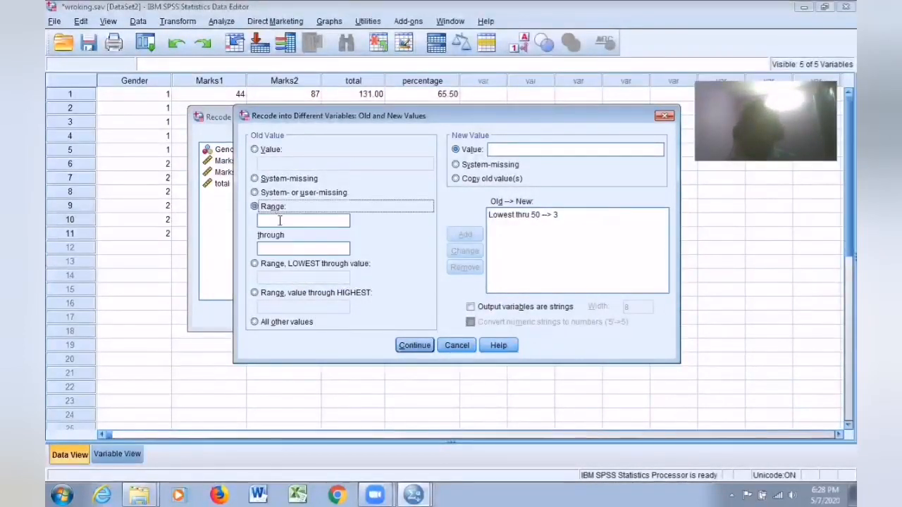
pyautogui.write('5')
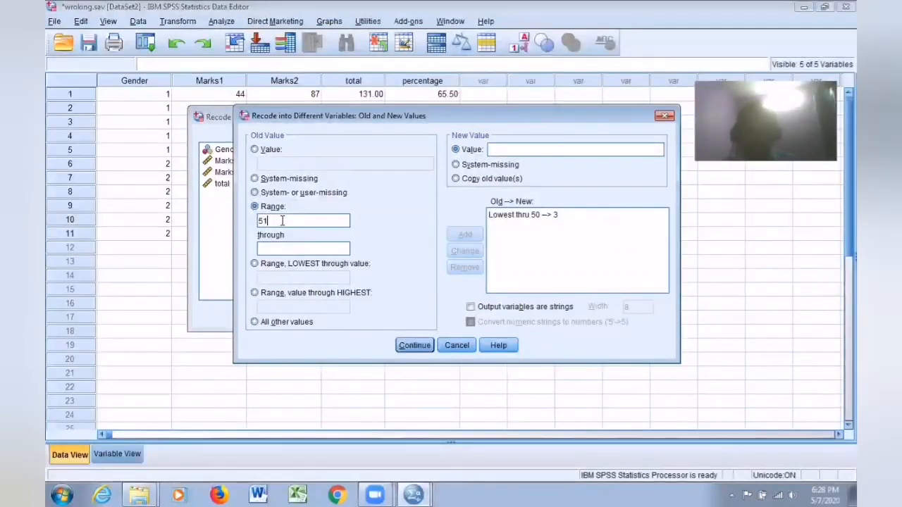
pyautogui.write('1')
pyautogui.write('75')
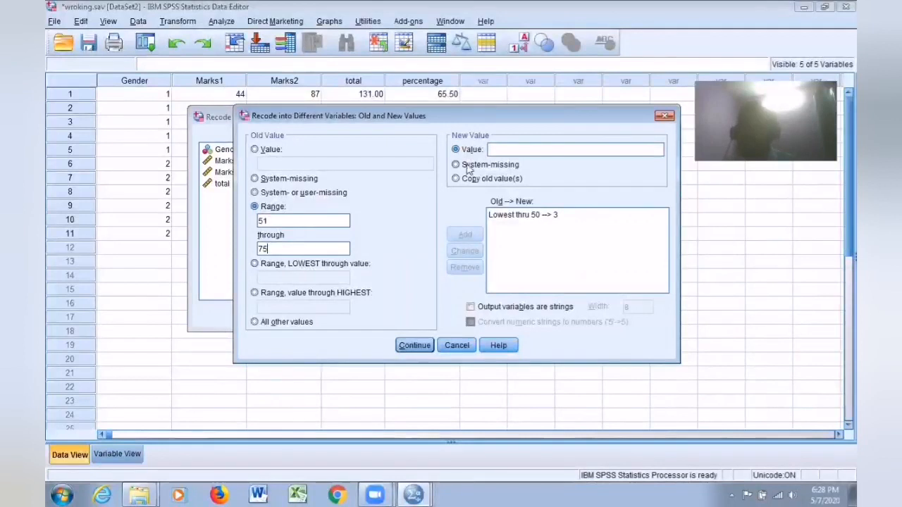
pyautogui.write('2')
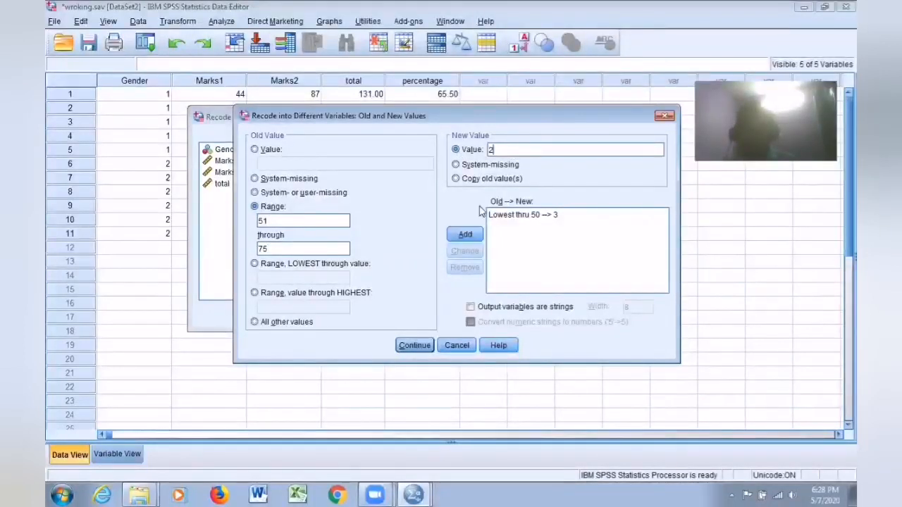
pyautogui.click(467, 237)
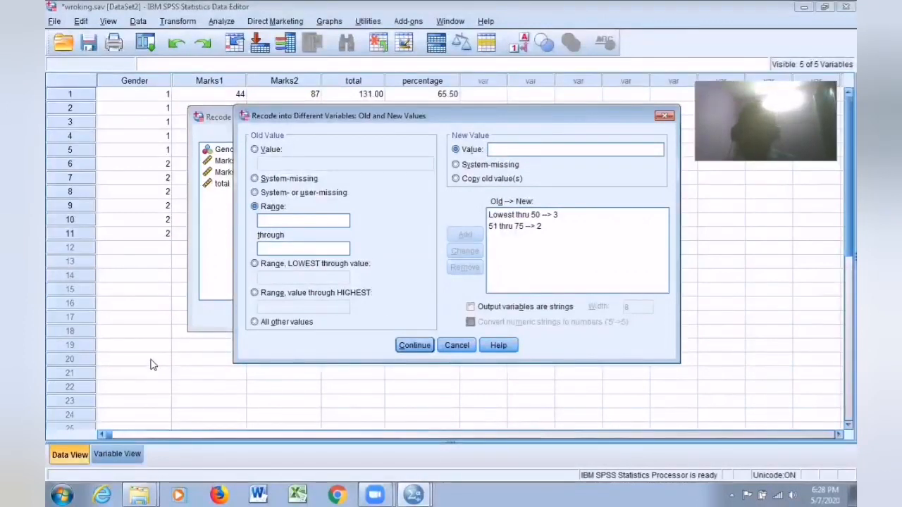
# Add a recode rule that converts values from 76 through the highest to the new value 1.
pyautogui.click(255, 293)
pyautogui.click(293, 308)
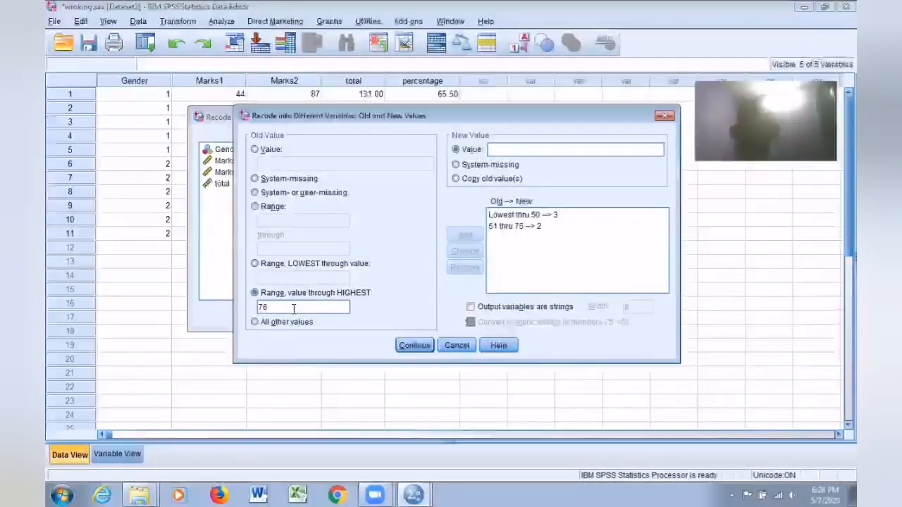
pyautogui.click(504, 151)
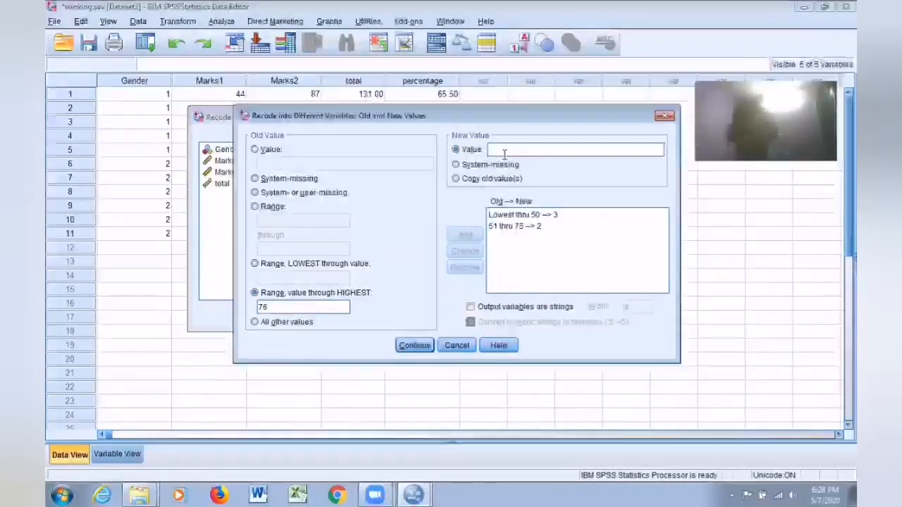
pyautogui.write('1')
pyautogui.click(467, 235)
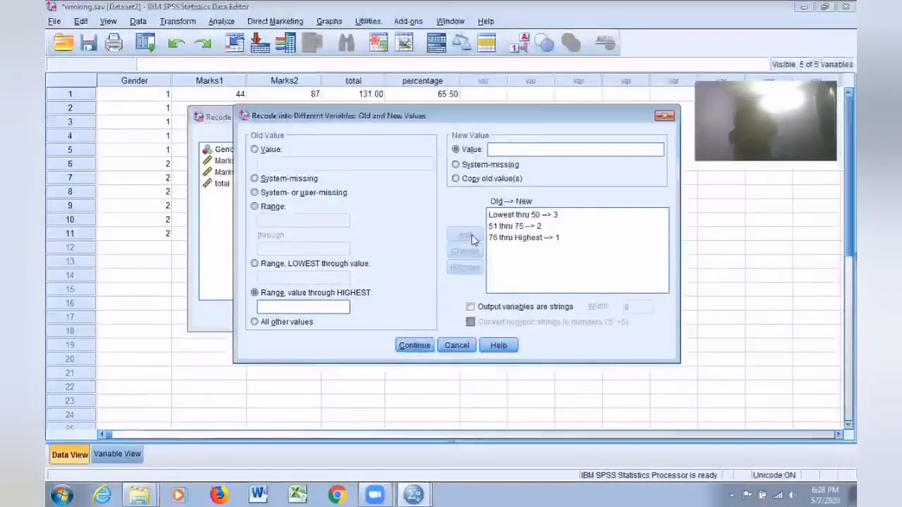
# Accept the recode rules, run the recode into grade and return to the wroking.sav data.
pyautogui.click(416, 346)
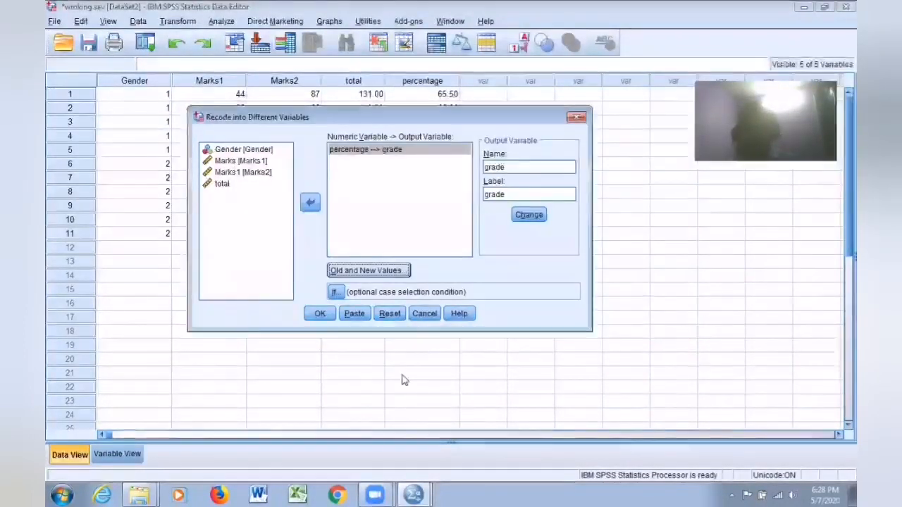
pyautogui.click(320, 314)
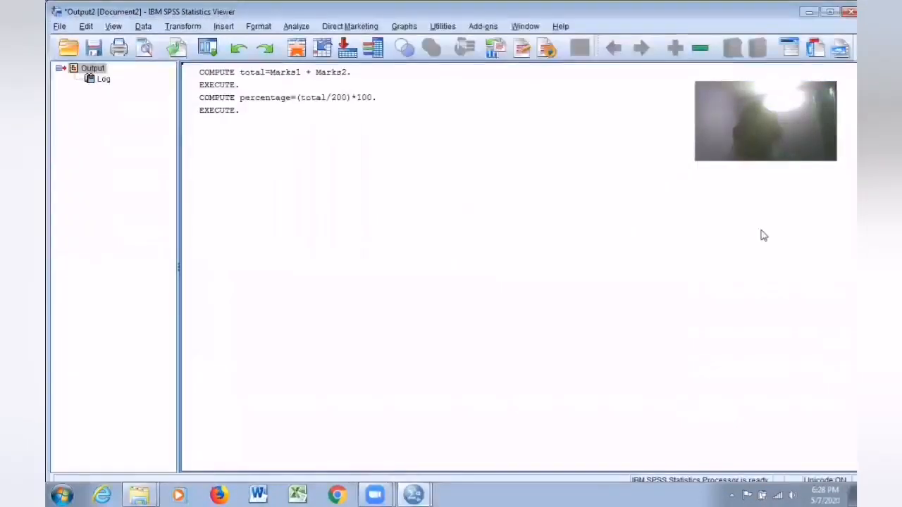
pyautogui.click(808, 12)
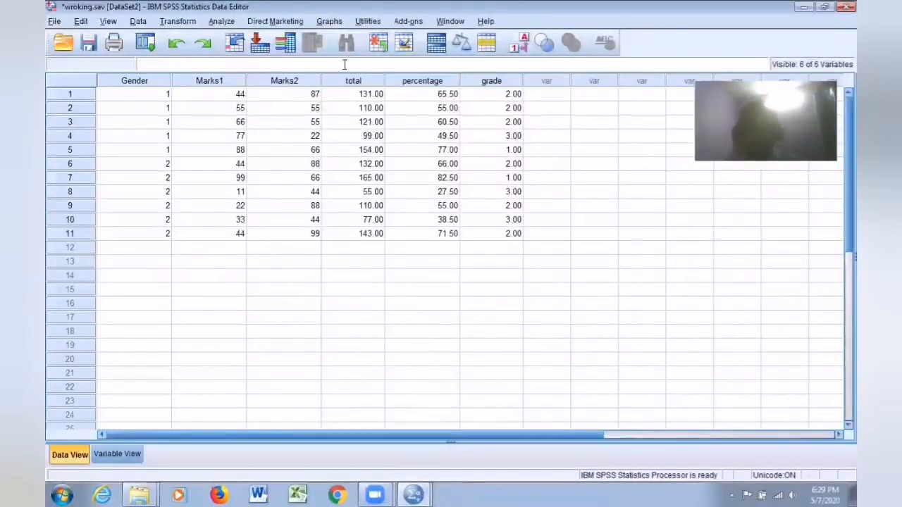
# Run a Frequencies analysis with grade as the only variable in place of Marks1.
pyautogui.click(222, 21)
pyautogui.moveTo(282, 52)
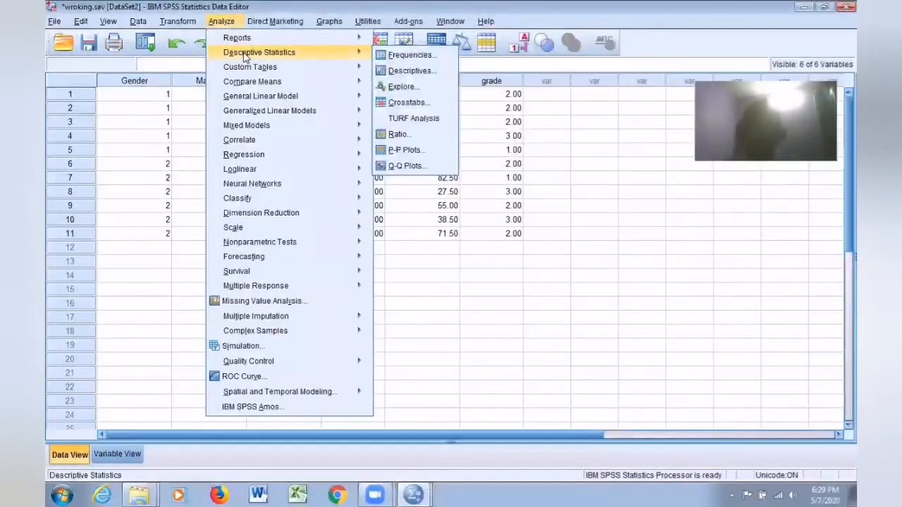
pyautogui.click(455, 57)
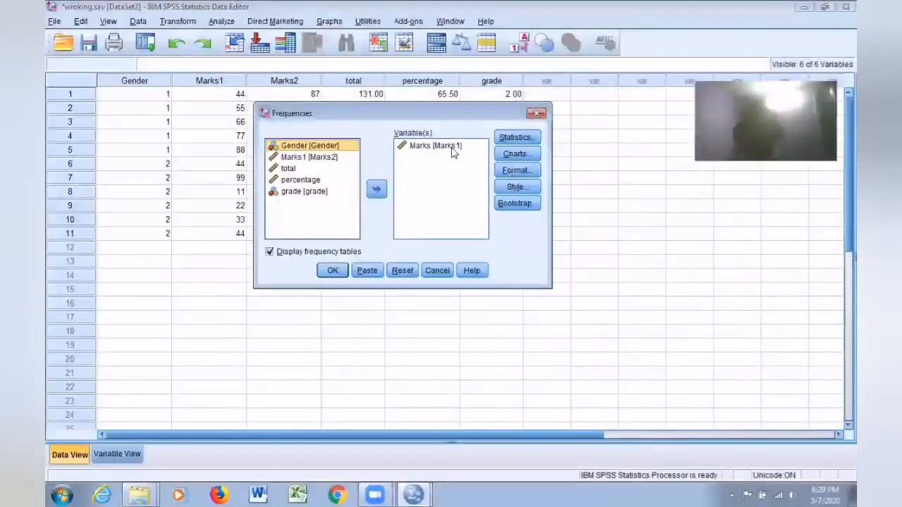
pyautogui.click(451, 146)
pyautogui.click(378, 188)
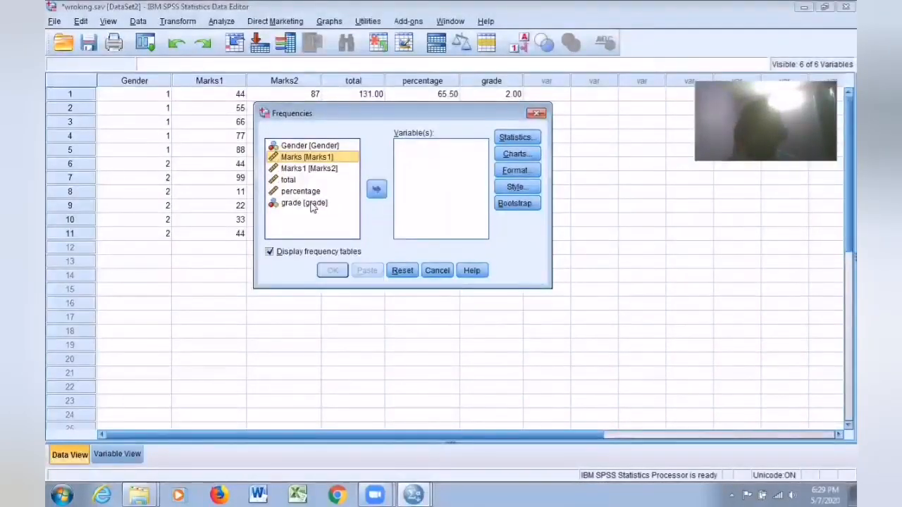
pyautogui.click(307, 202)
pyautogui.click(376, 189)
pyautogui.click(333, 271)
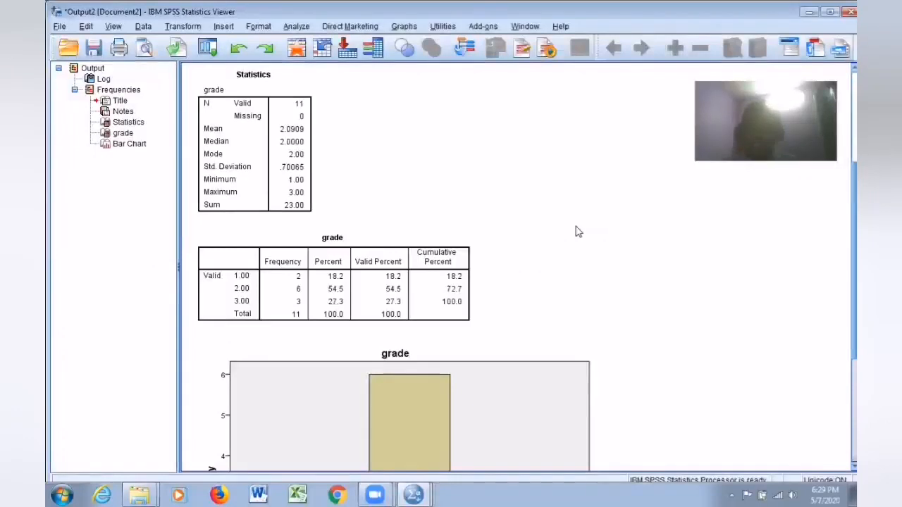
pyautogui.click(60, 26)
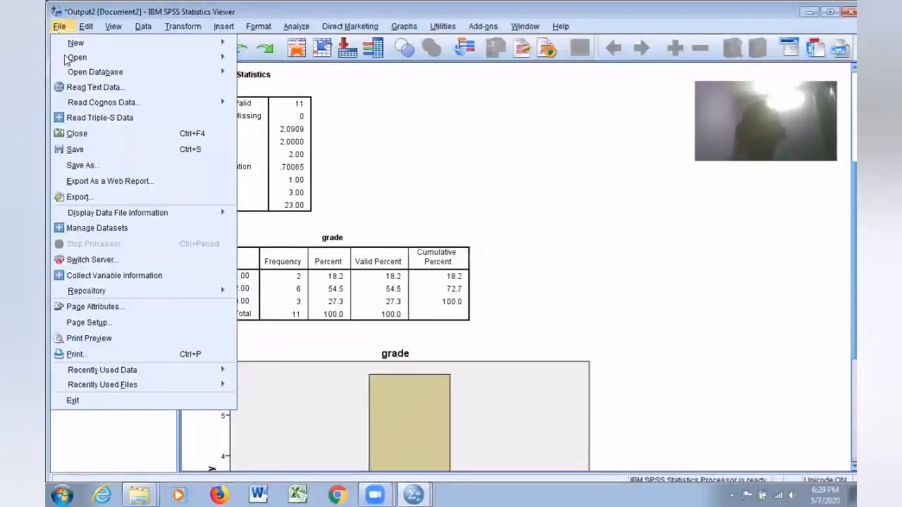
pyautogui.click(89, 150)
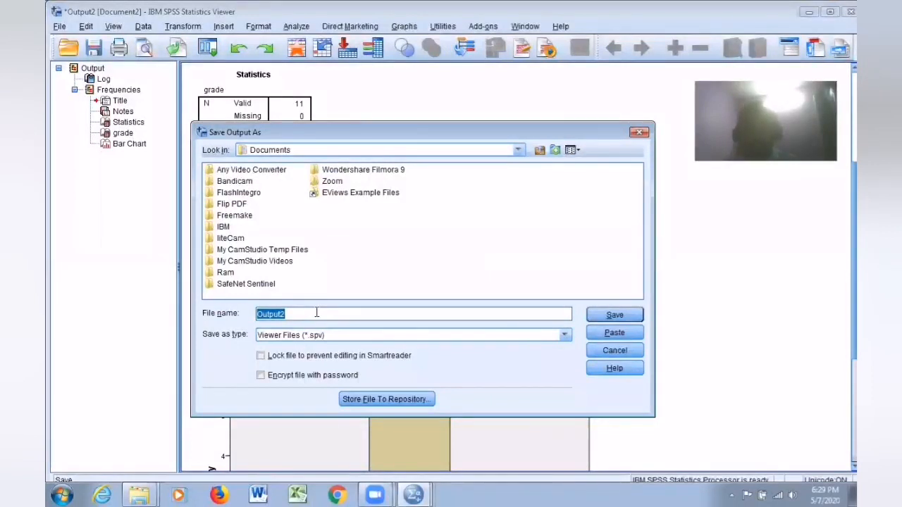
pyautogui.write('dfdkfdkf')
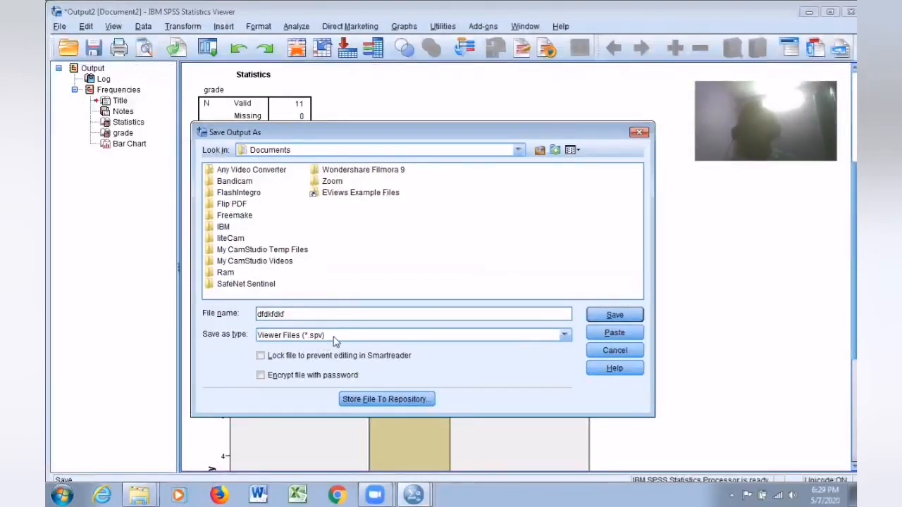
pyautogui.click(639, 134)
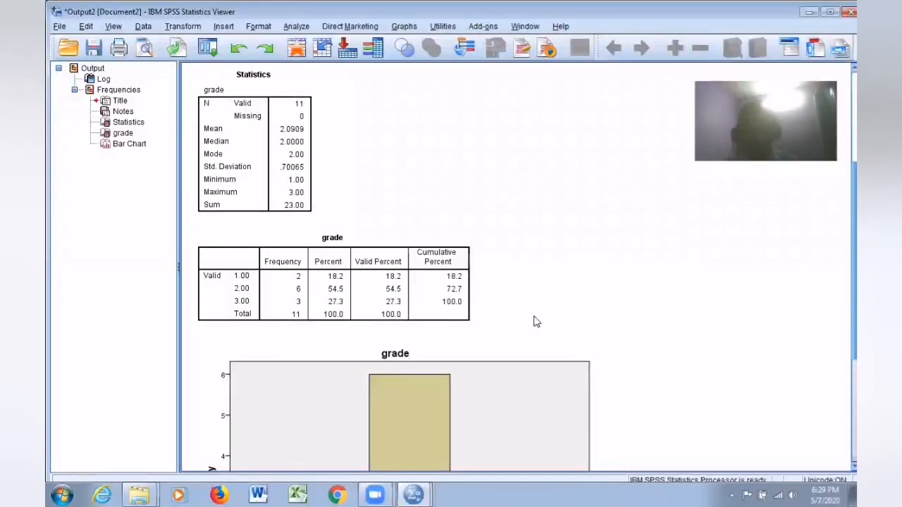
# Start exporting the output and choose Excel 2007 and Higher (*.xlsx) as the document type.
pyautogui.click(59, 27)
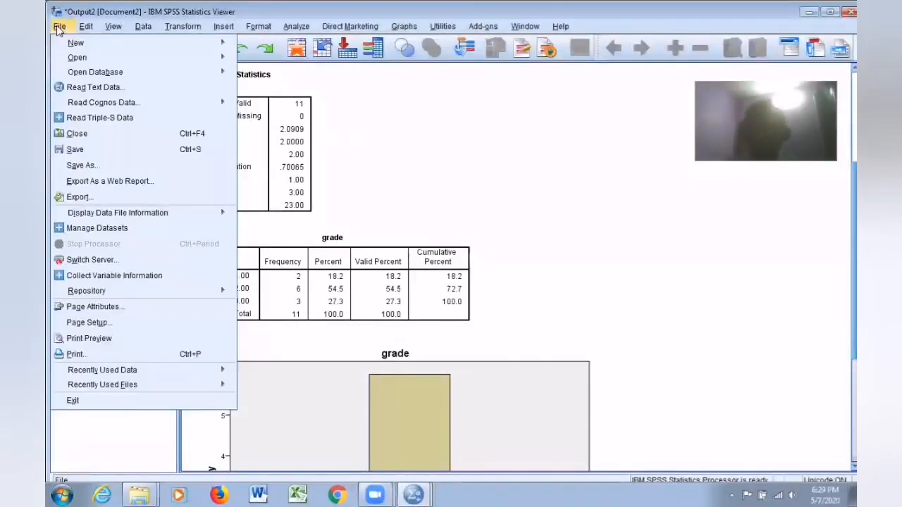
pyautogui.click(95, 197)
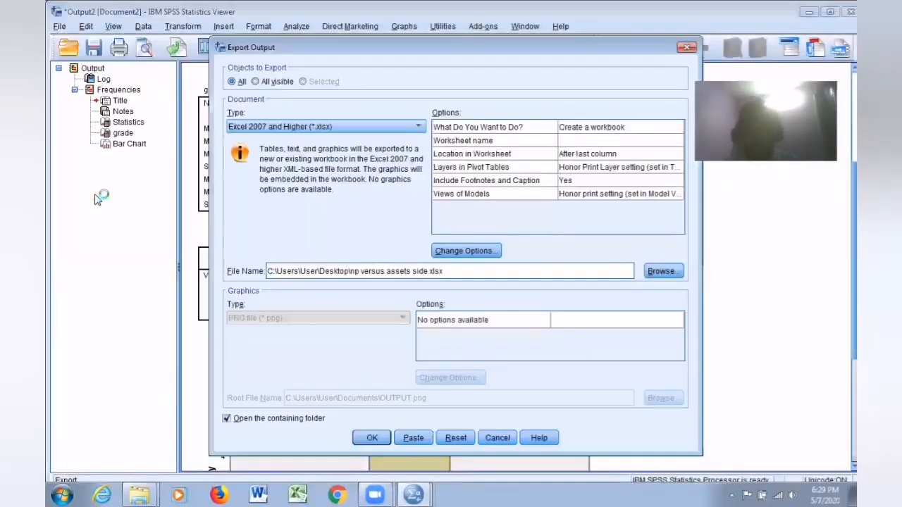
pyautogui.click(420, 128)
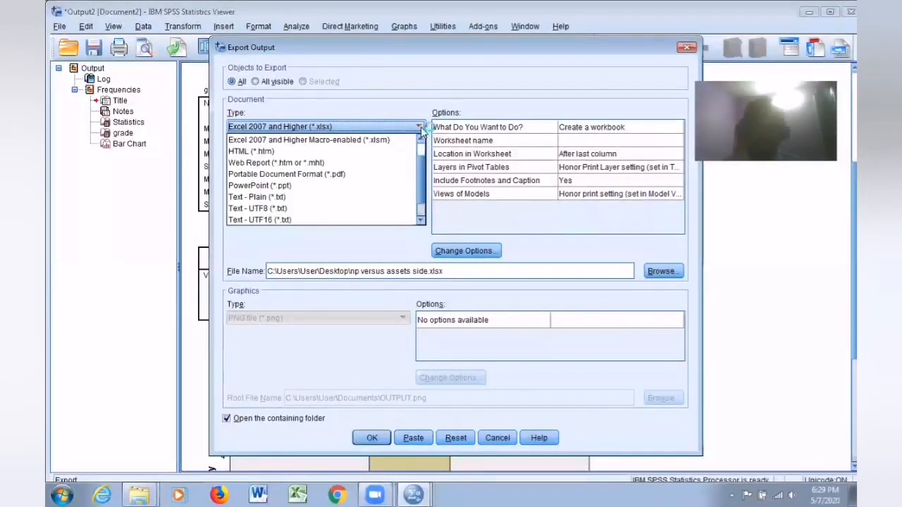
pyautogui.scroll(1, 289, 169)
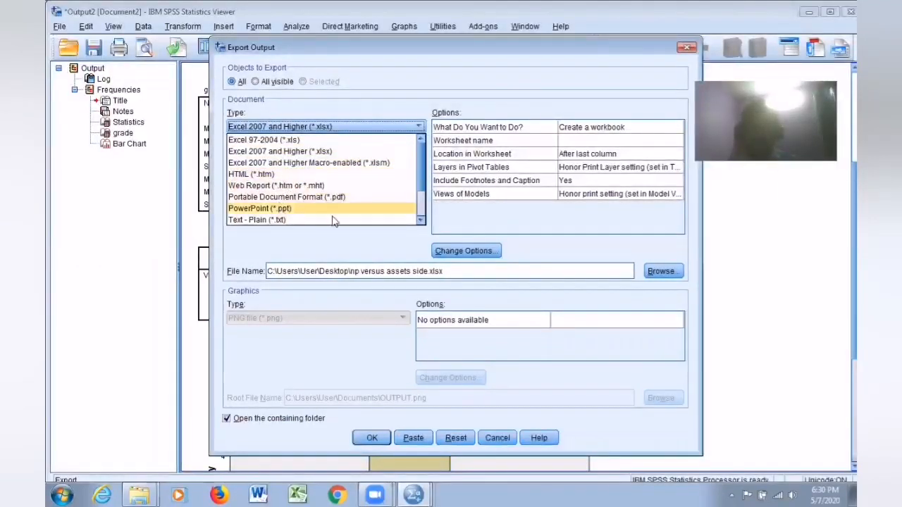
pyautogui.scroll(-3, 424, 224)
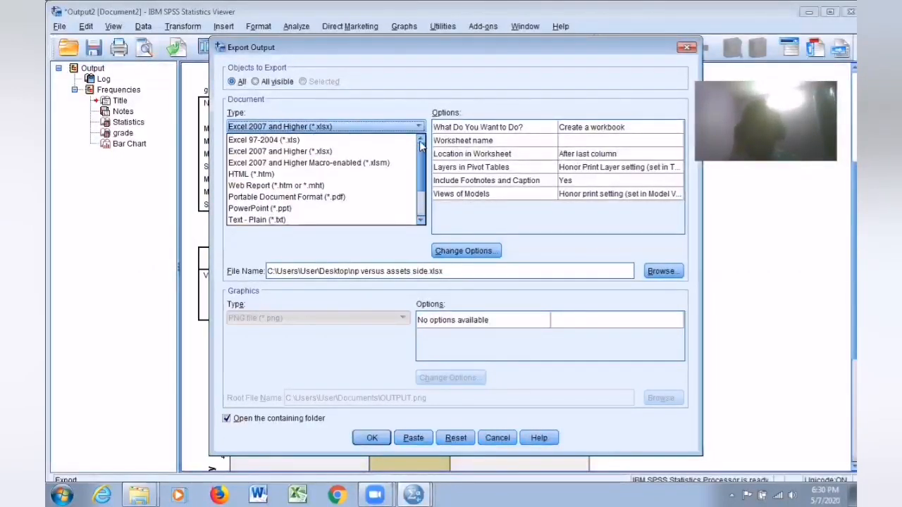
pyautogui.click(301, 152)
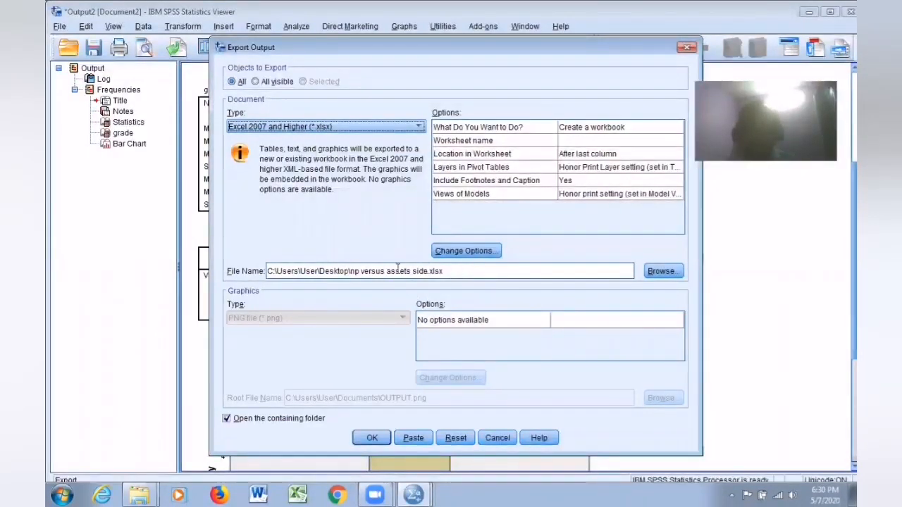
# Name the export file kkkkkkk.xlsx on the Desktop and export the output.
pyautogui.click(355, 271)
pyautogui.click(356, 271)
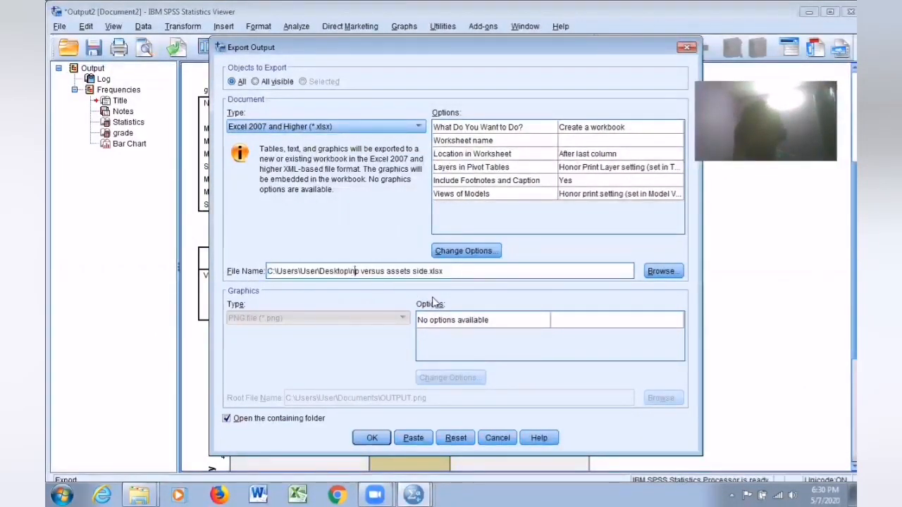
pyautogui.write('kkkkkkk')
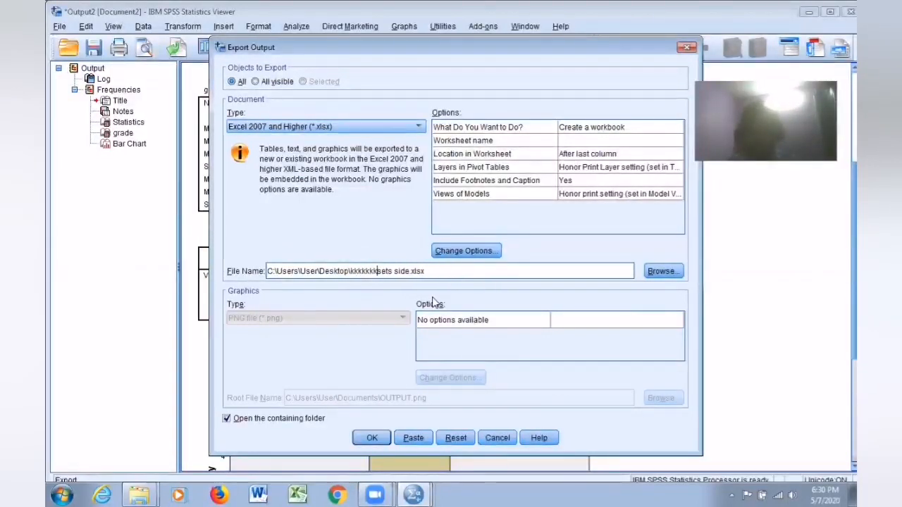
pyautogui.press('Delete')
pyautogui.press('Delete')
pyautogui.press('Delete')
pyautogui.press('Delete')
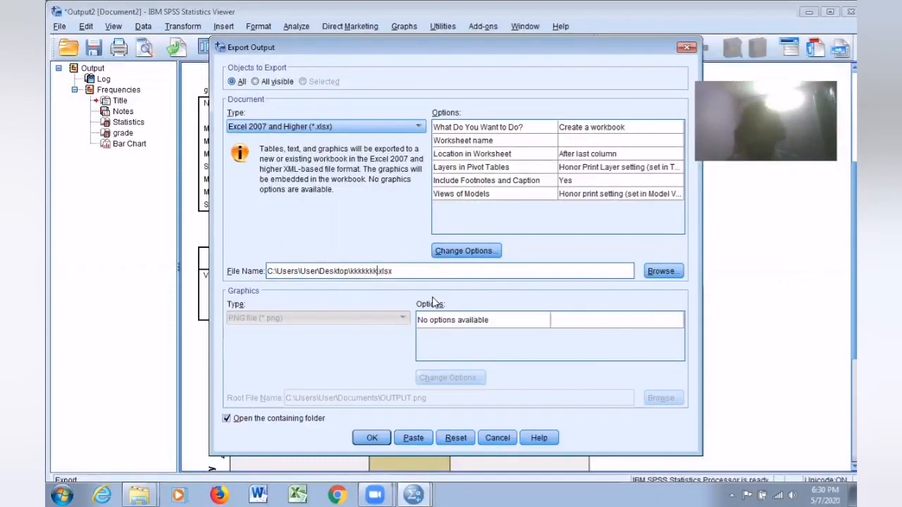
pyautogui.click(374, 438)
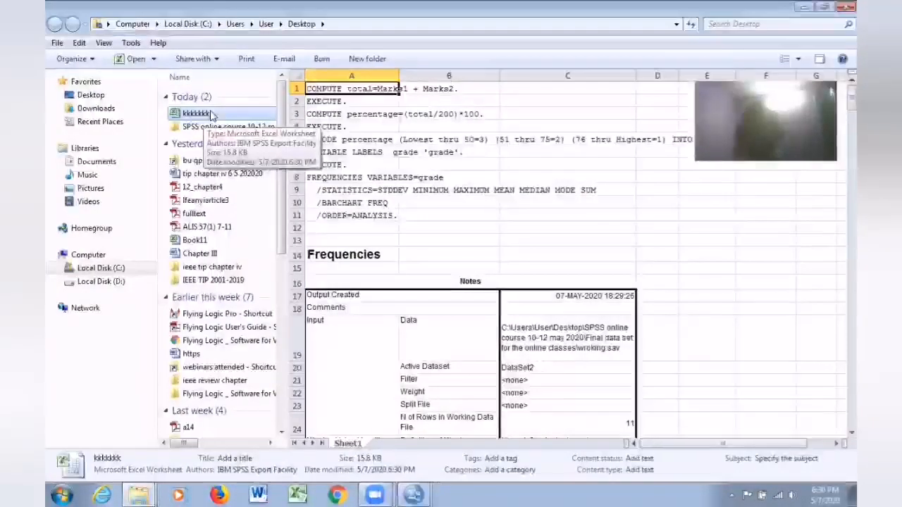
# Open the exported kkkkkkk workbook in Excel and review the output down to the grade bar chart.
pyautogui.doubleClick(211, 115)
pyautogui.scroll(-3, 557, 271)
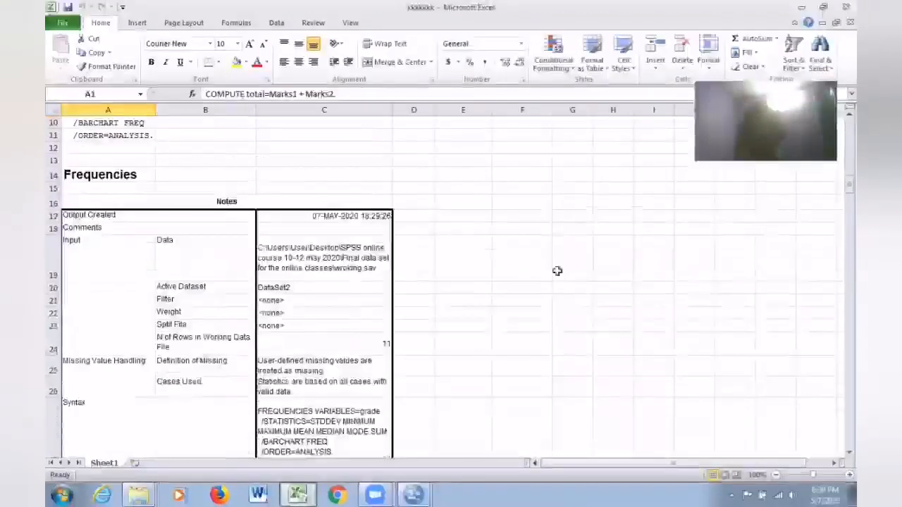
pyautogui.scroll(-8, 556, 271)
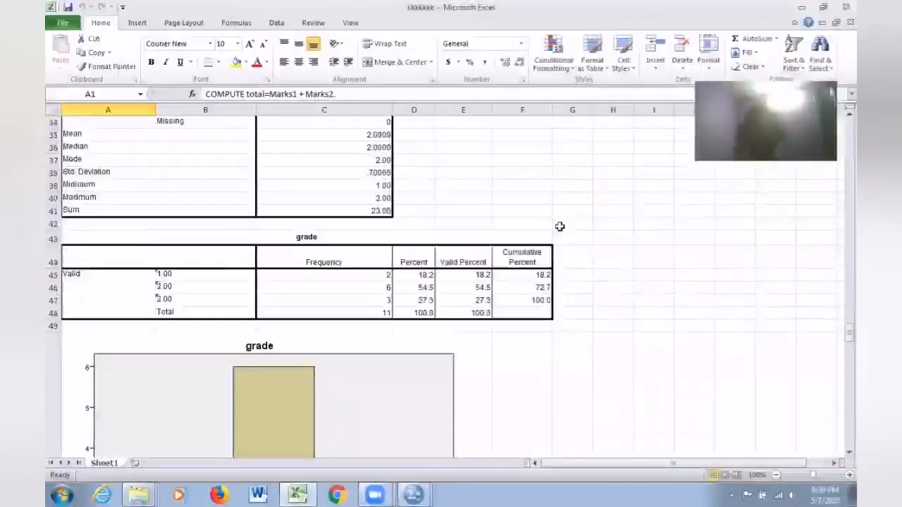
pyautogui.scroll(-5, 559, 226)
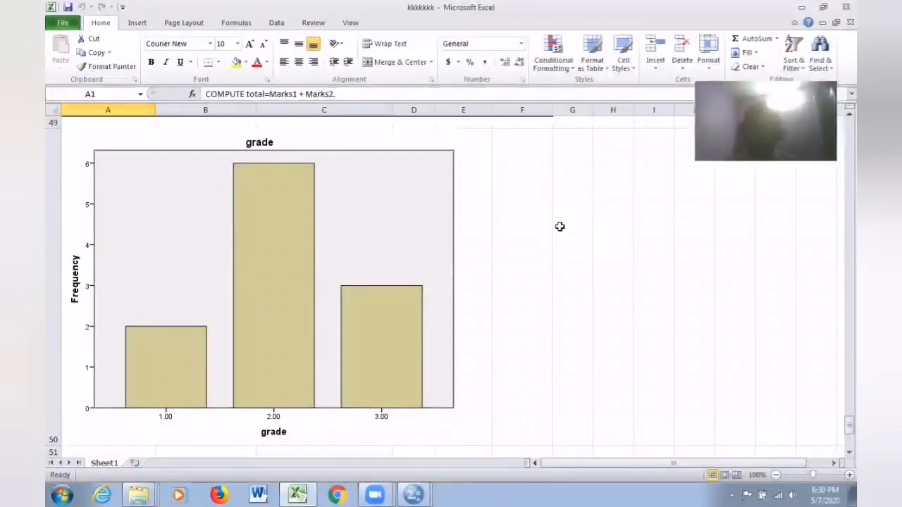
# Switch back to the wroking.sav dataset in SPSS and save it.
pyautogui.click(801, 8)
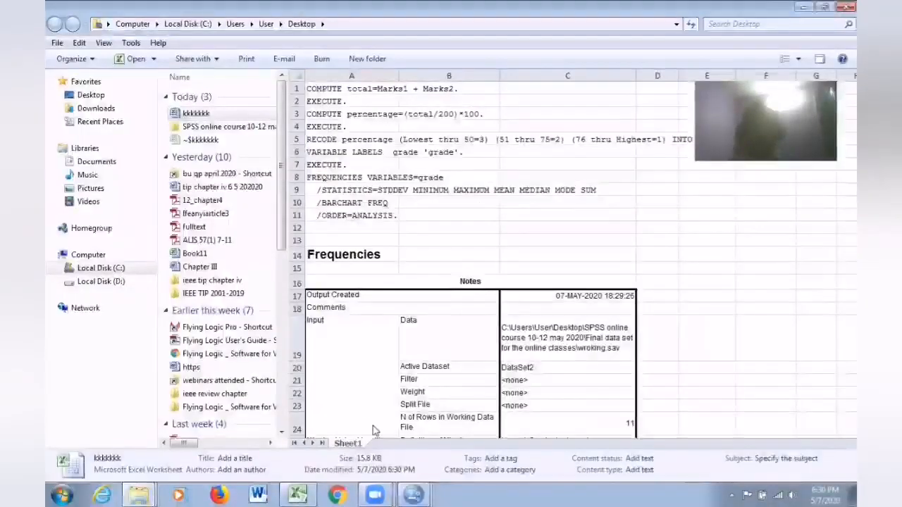
pyautogui.click(413, 494)
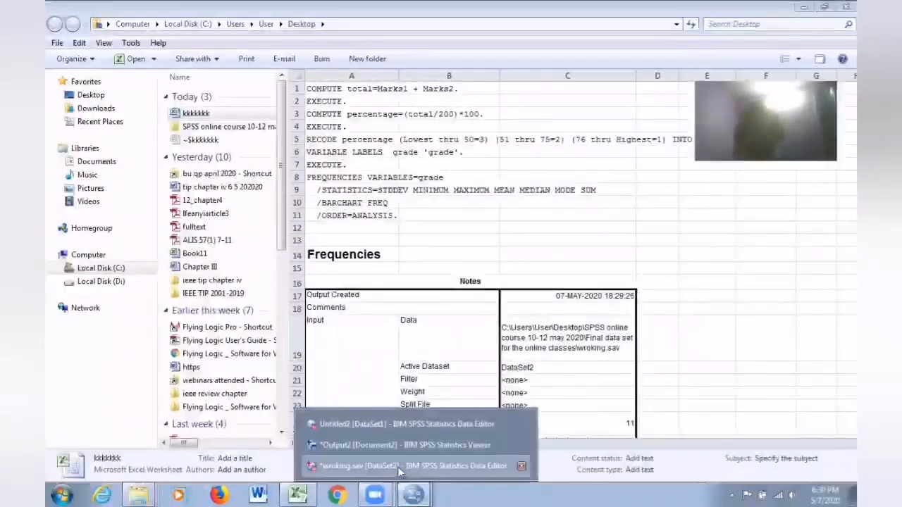
pyautogui.click(398, 467)
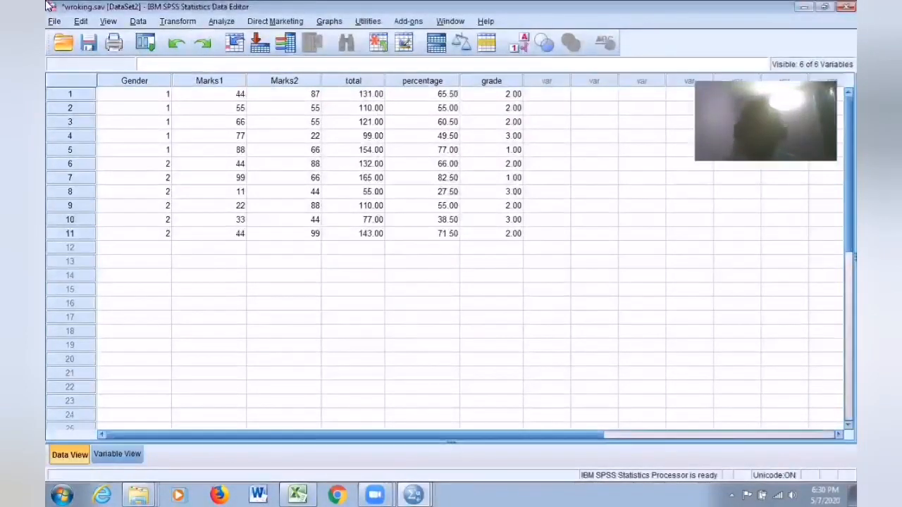
pyautogui.click(54, 22)
pyautogui.click(67, 143)
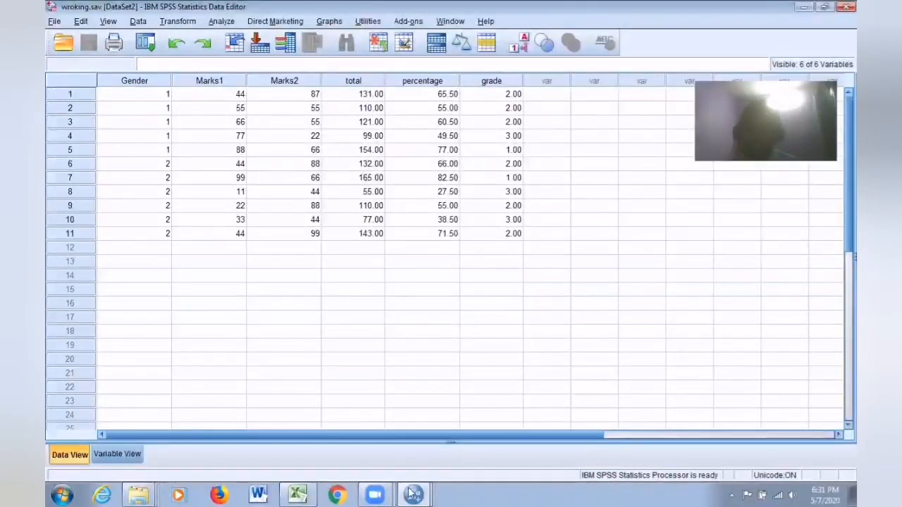
# Copy the grade frequency table from the Output2 viewer and paste it into a new Word document.
pyautogui.moveTo(421, 495)
pyautogui.click(438, 445)
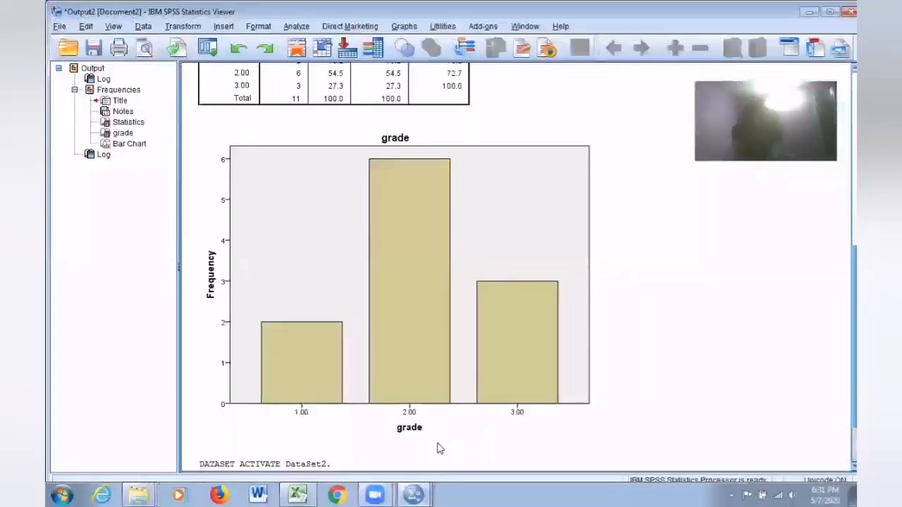
pyautogui.scroll(4, 596, 242)
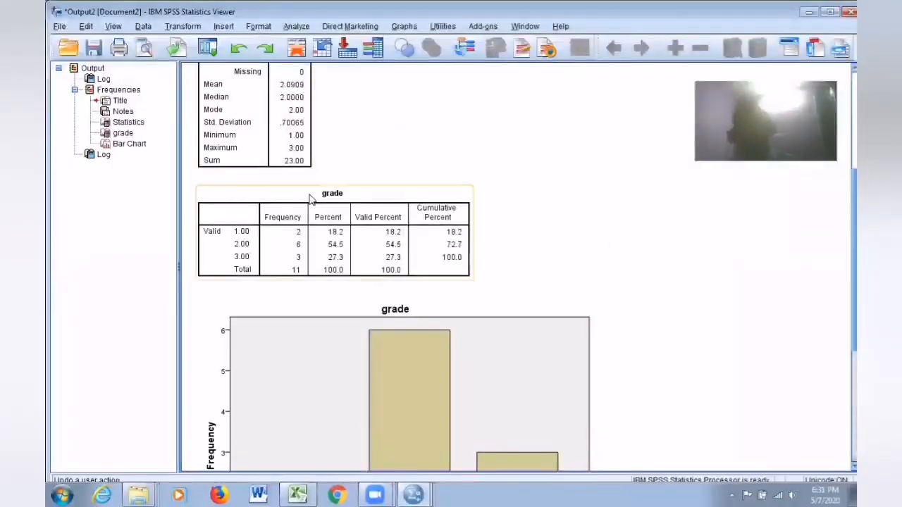
pyautogui.click(390, 195)
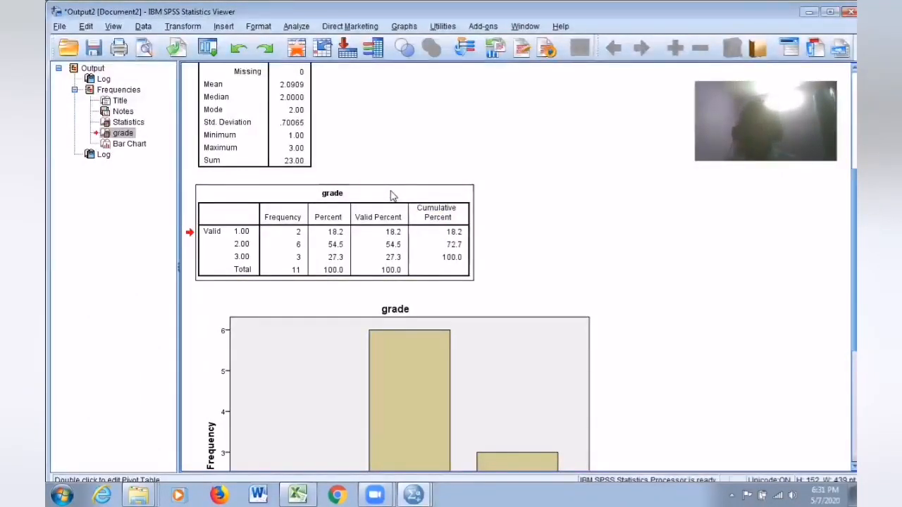
pyautogui.rightClick(391, 195)
pyautogui.click(407, 216)
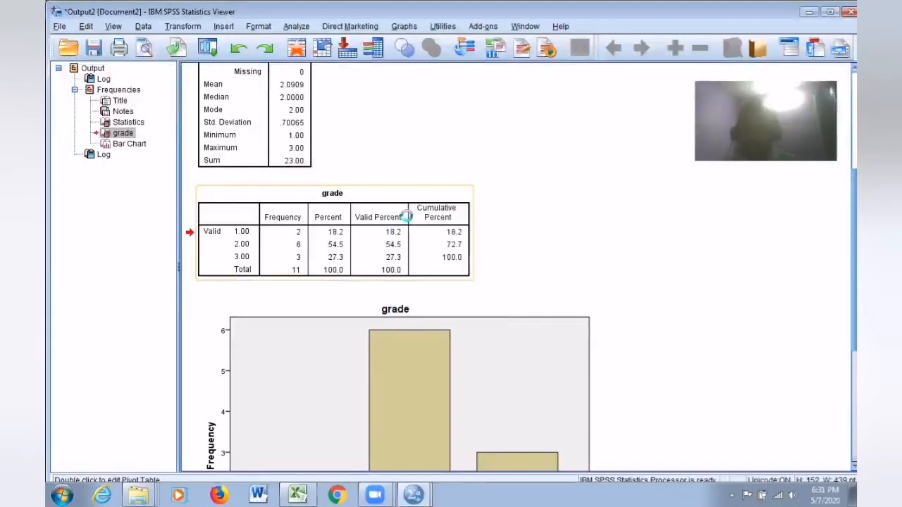
pyautogui.click(258, 495)
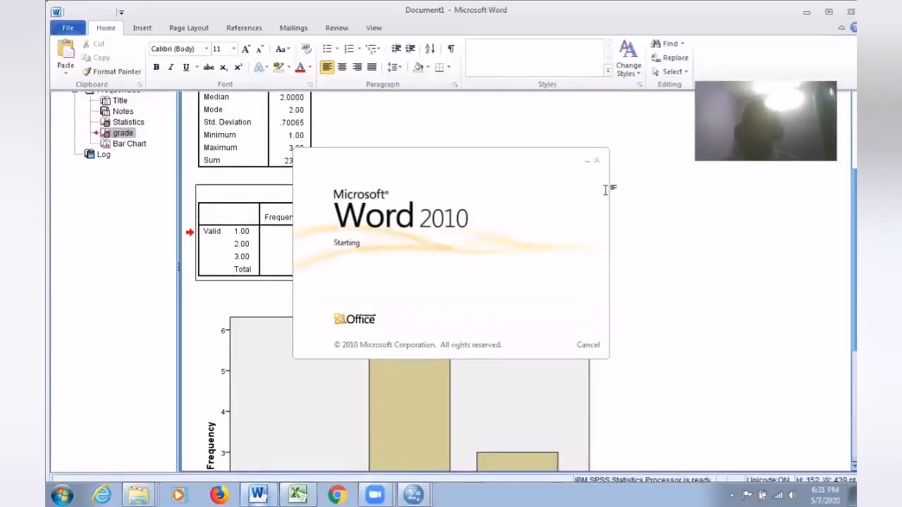
pyautogui.hotkey('ctrl', 'v')
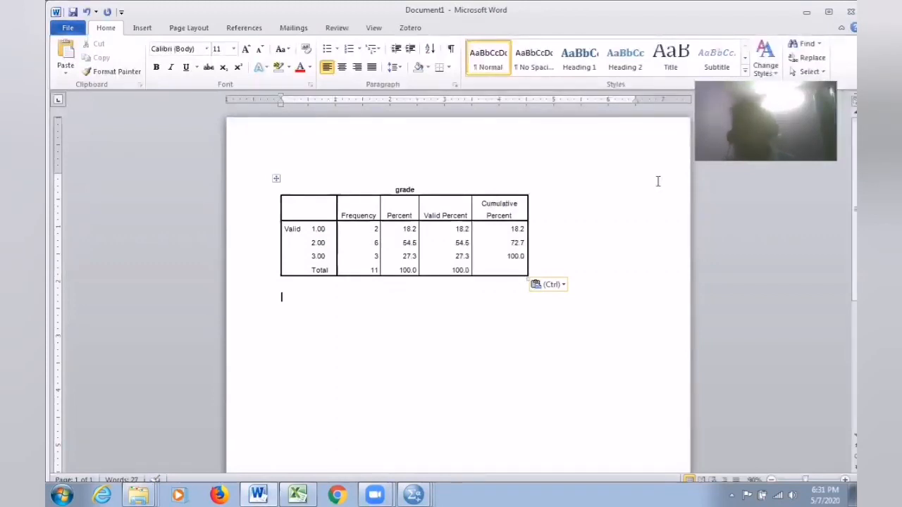
# Leave Word, return to the wroking.sav dataset in SPSS and display its variable definitions.
pyautogui.click(807, 13)
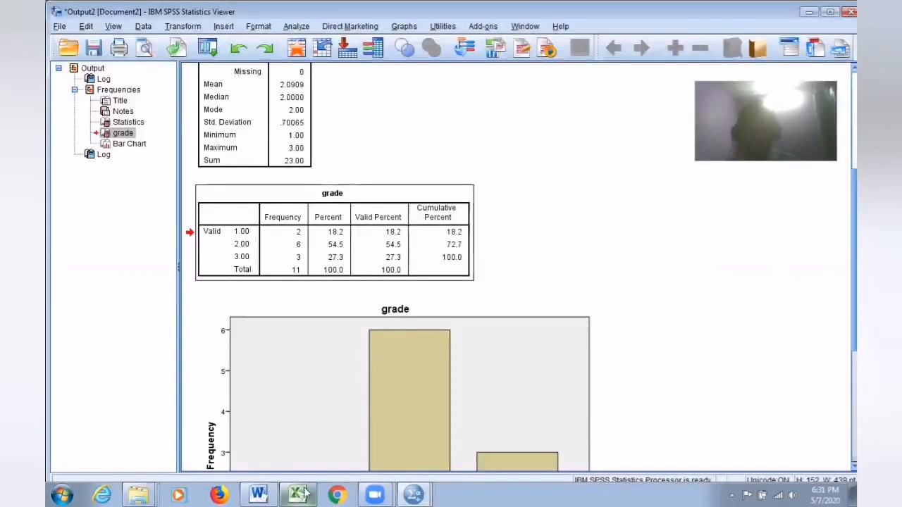
pyautogui.click(414, 495)
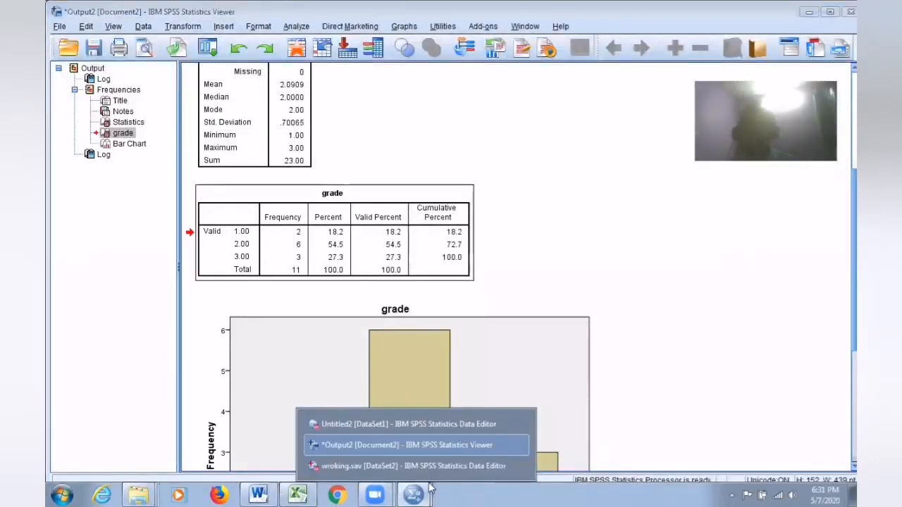
pyautogui.click(521, 464)
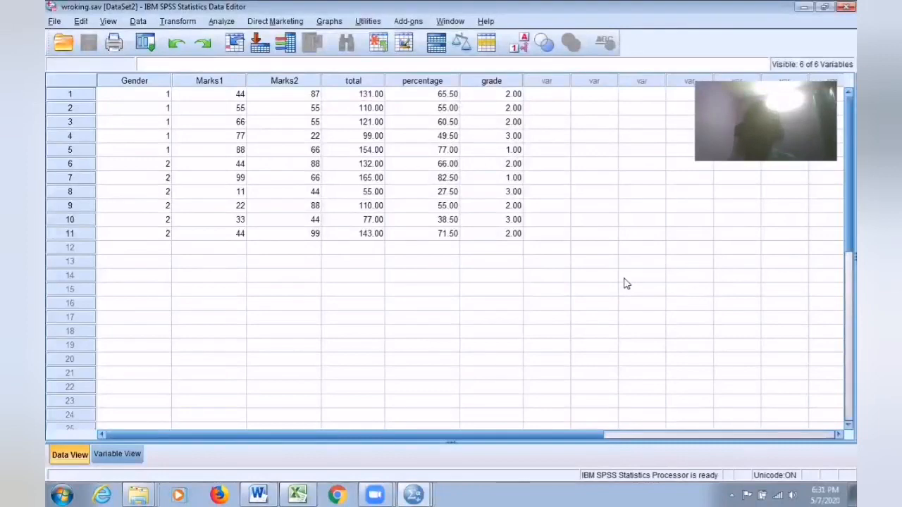
pyautogui.click(117, 454)
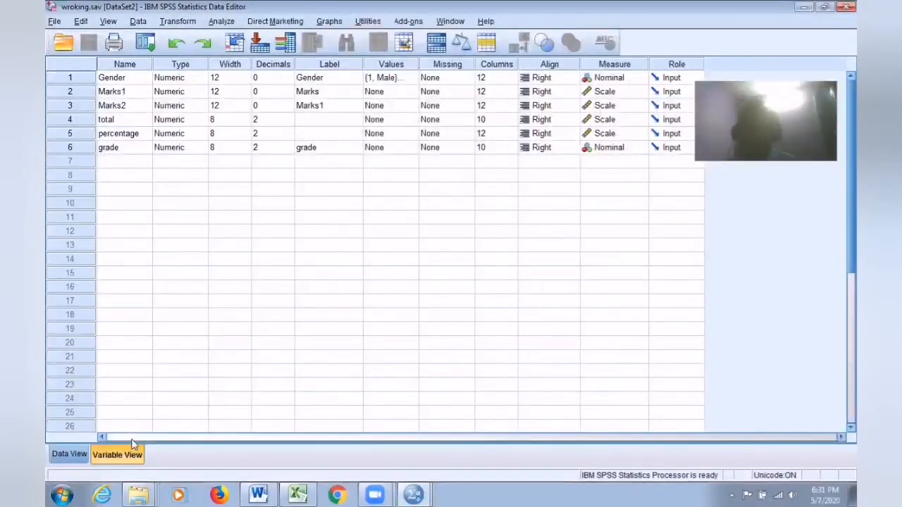
# Display the case values of the wroking.sav dataset instead of its variable definitions.
pyautogui.click(69, 454)
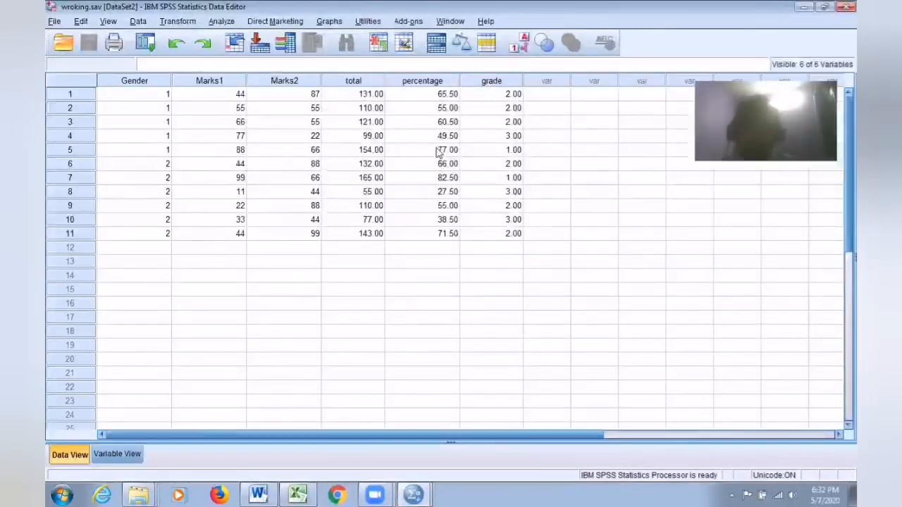
pyautogui.click(222, 21)
pyautogui.moveTo(253, 56)
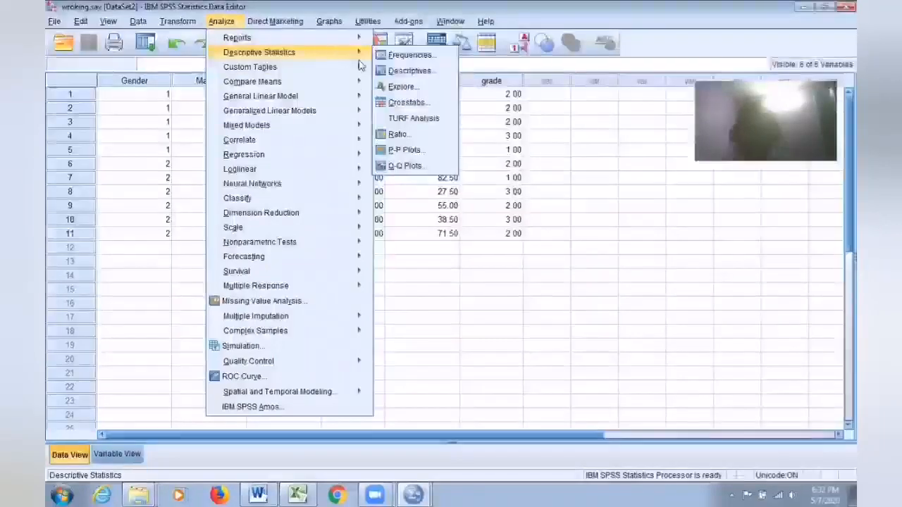
pyautogui.click(503, 292)
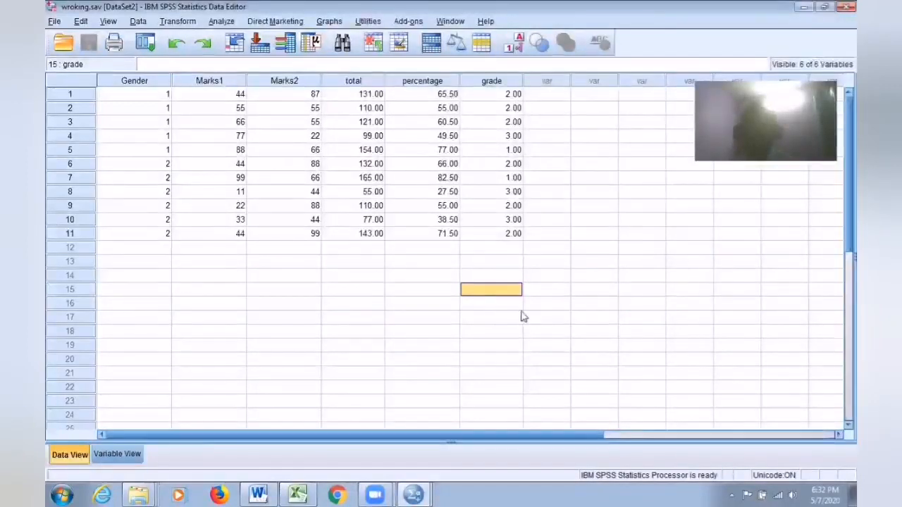
pyautogui.click(177, 21)
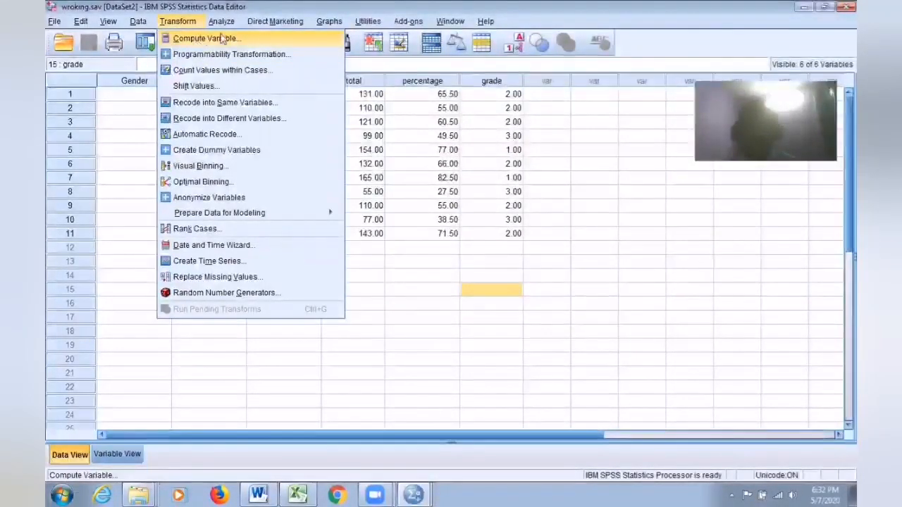
pyautogui.click(595, 248)
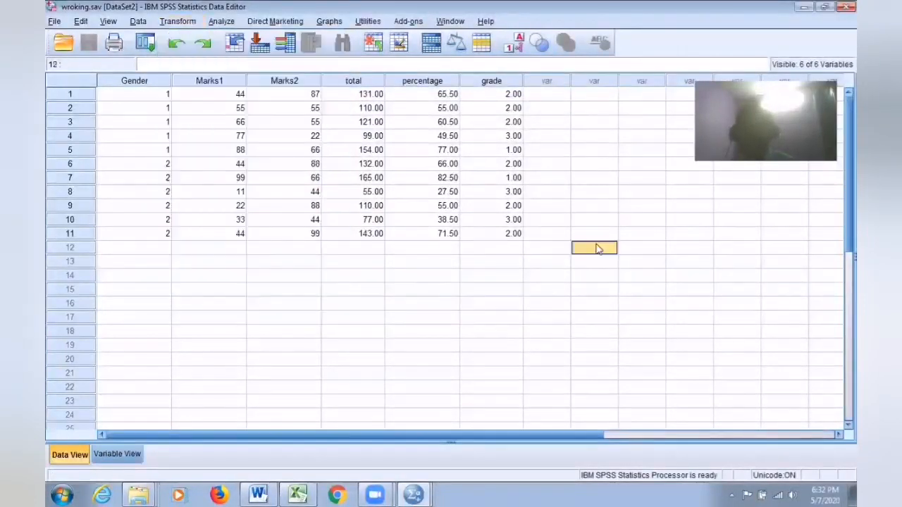
pyautogui.click(177, 21)
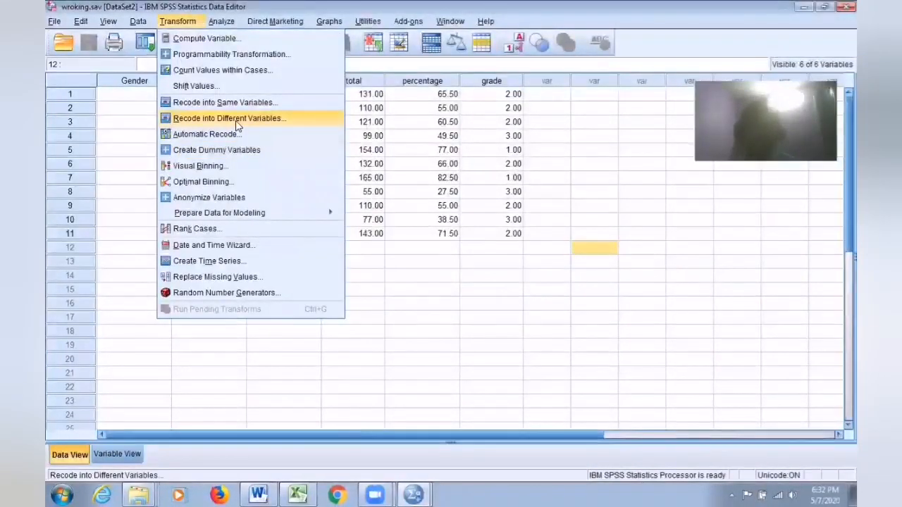
pyautogui.click(601, 294)
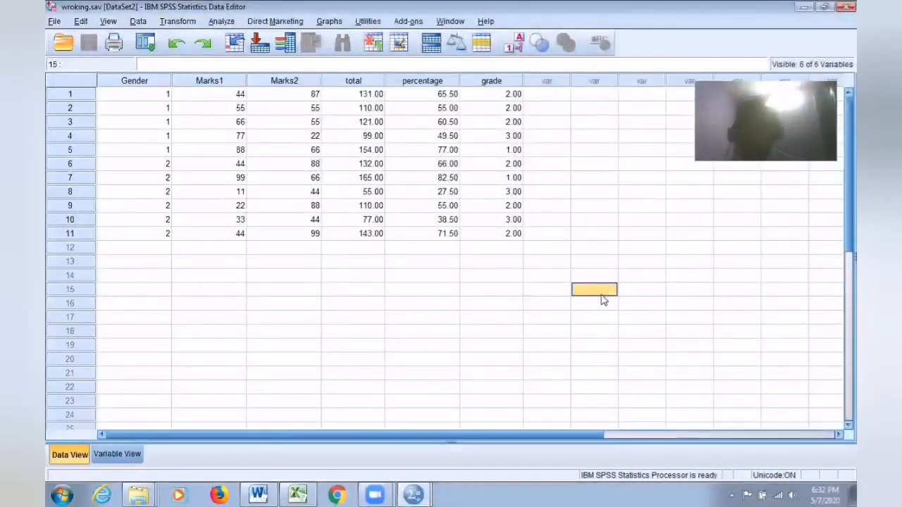